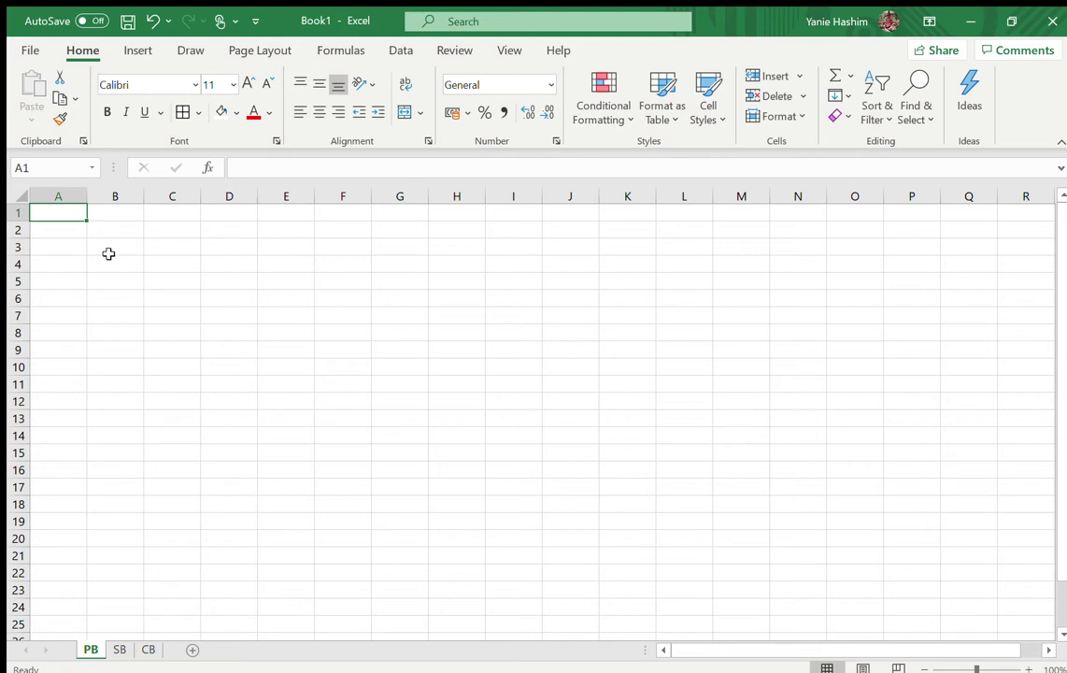
Enter the company name PERABOT BEKAL SDN BHD in cell A1 of the PB sheet
{"action": "type", "text": "PERAB"}
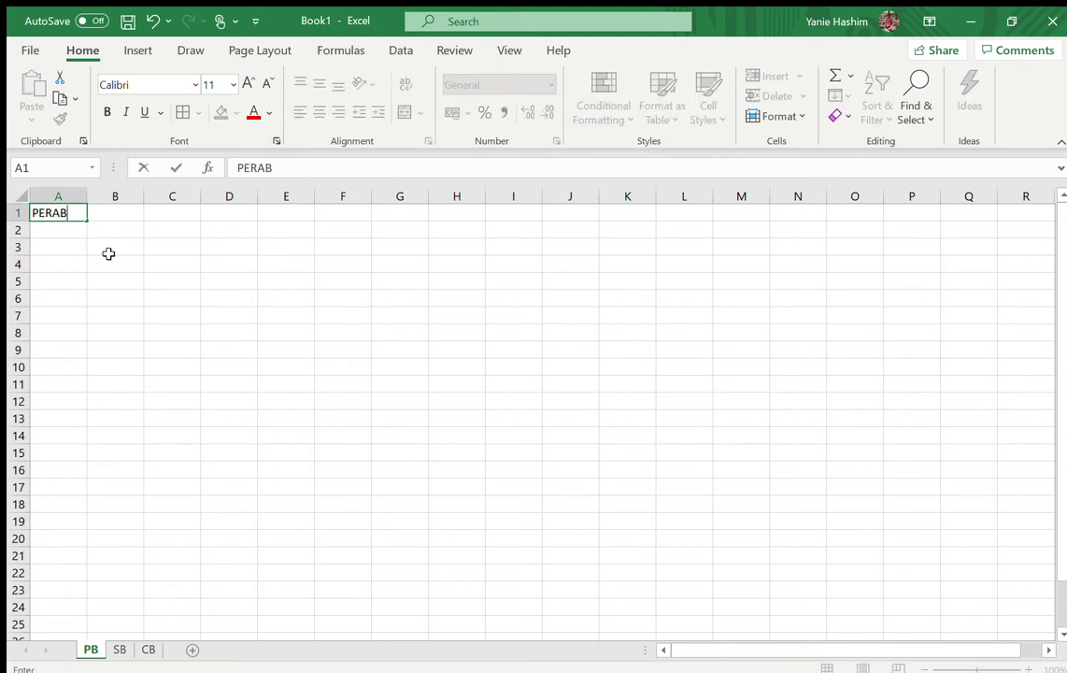
{"action": "type", "text": "OT BE"}
{"action": "key", "text": "BackSpace"}
{"action": "type", "text": "BEKAL SDN BHD"}
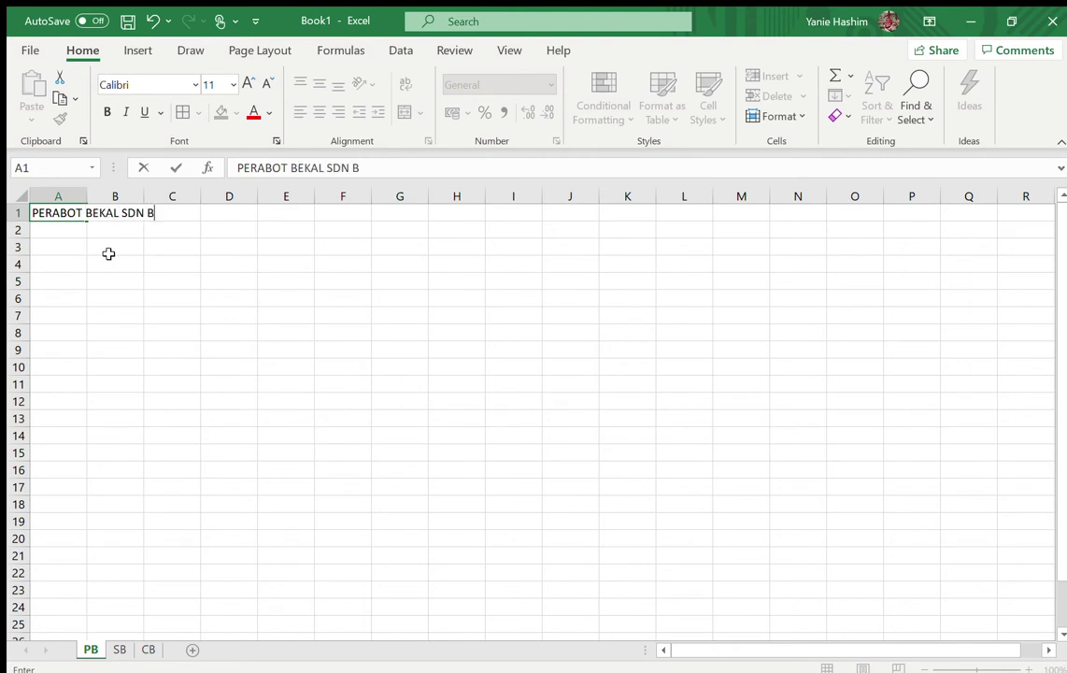
{"action": "left_click", "coordinate": [163, 348]}
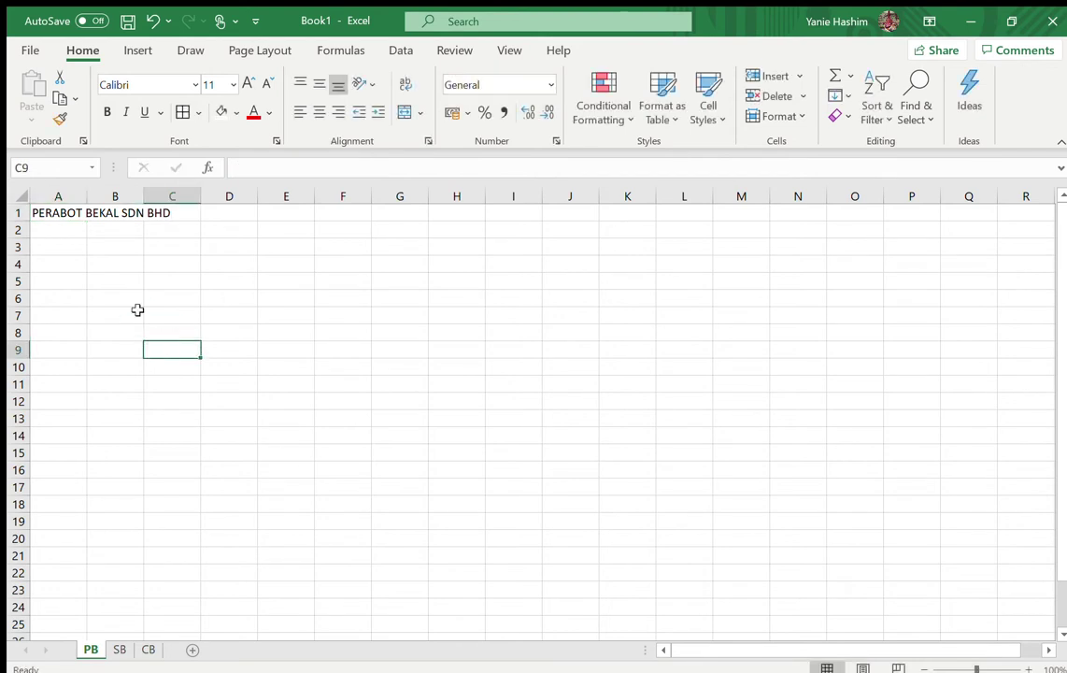
Define the name NAMASYKT for cell A1, which holds the company name
{"action": "left_click", "coordinate": [68, 215]}
{"action": "left_click", "coordinate": [48, 169]}
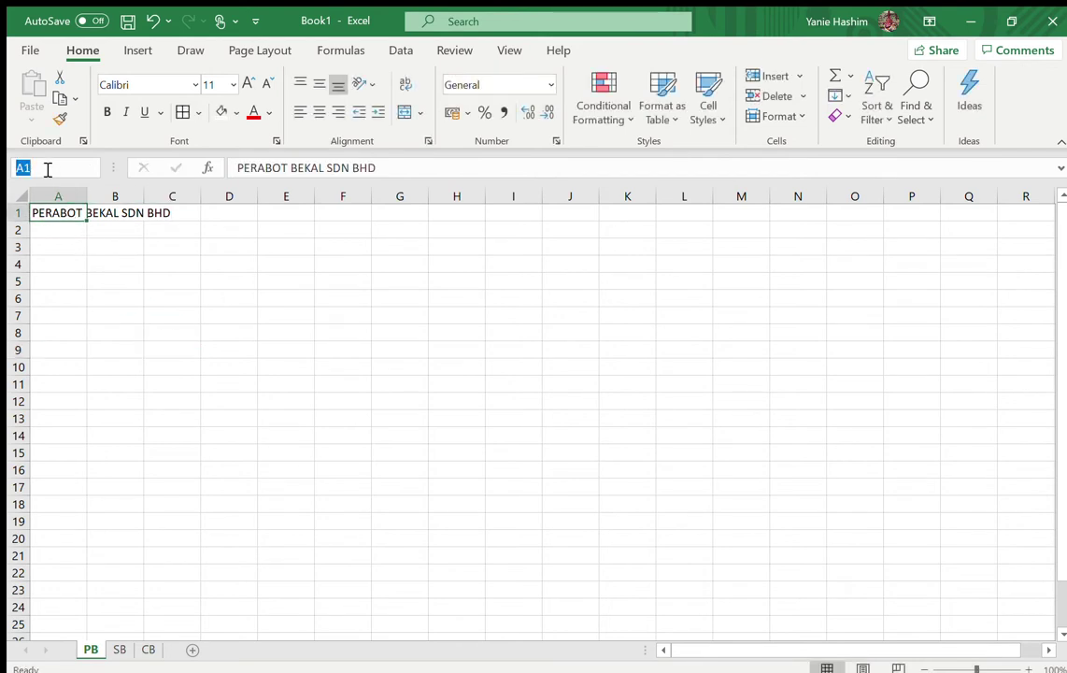
{"action": "type", "text": "NAMASYKT"}
{"action": "key", "text": "Return"}
{"action": "left_click", "coordinate": [113, 351]}
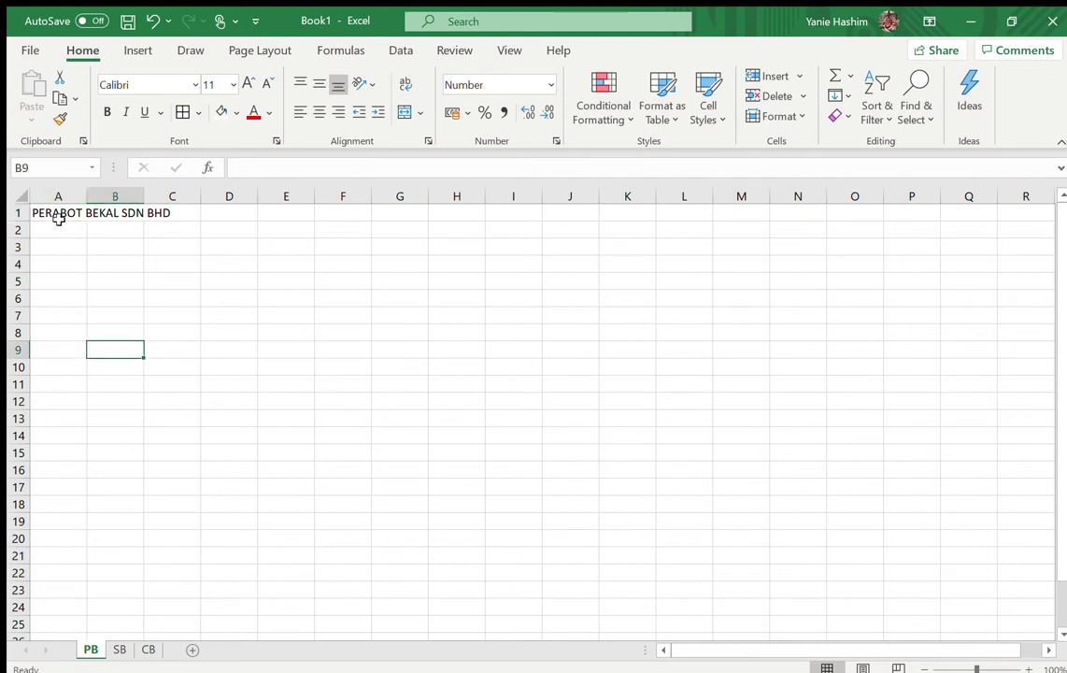
Enter the title BUKU BELIAN in cell A2, below the company name
{"action": "left_click", "coordinate": [63, 227]}
{"action": "left_click", "coordinate": [61, 213]}
{"action": "left_click", "coordinate": [61, 234]}
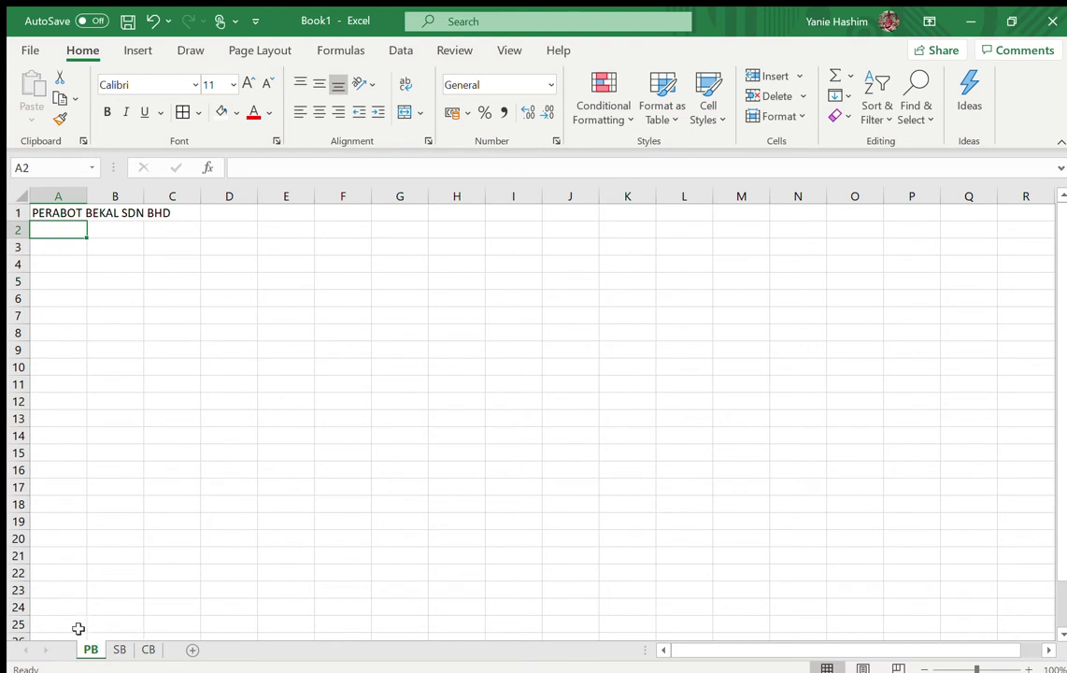
{"action": "type", "text": "BUKU BELIAN"}
{"action": "key", "text": "Return"}
{"action": "key", "text": "Return"}
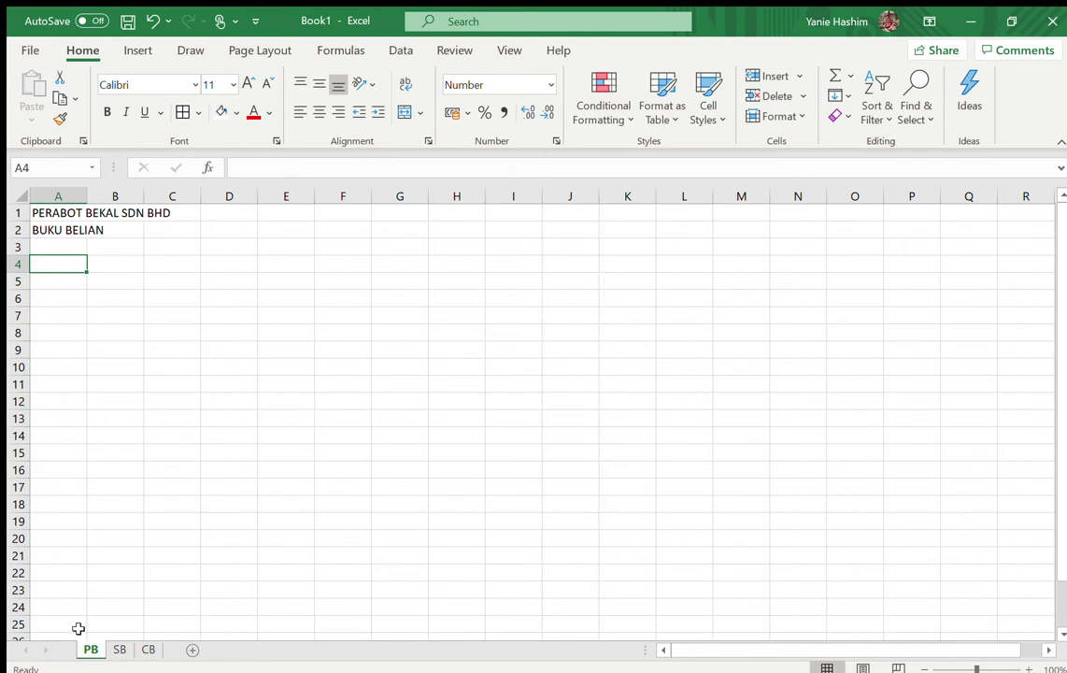
Enter the column headings TARIKH, PERKARA, RUJ and FOL in cells A4 to D4
{"action": "type", "text": "TARIKH"}
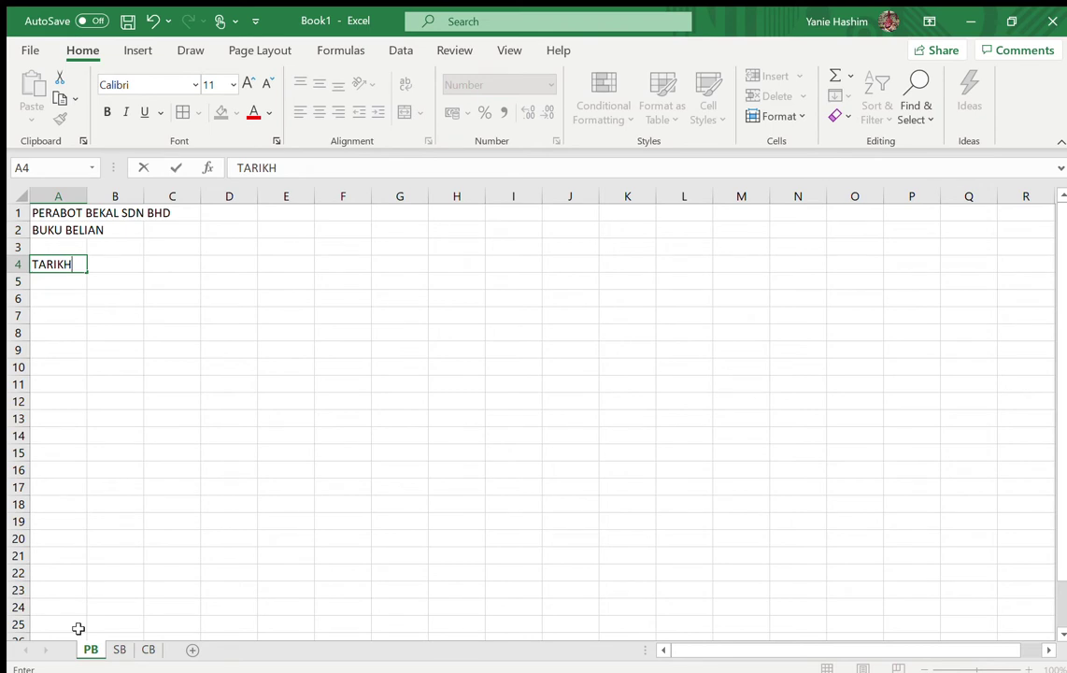
{"action": "key", "text": "Tab"}
{"action": "type", "text": "PERKARA"}
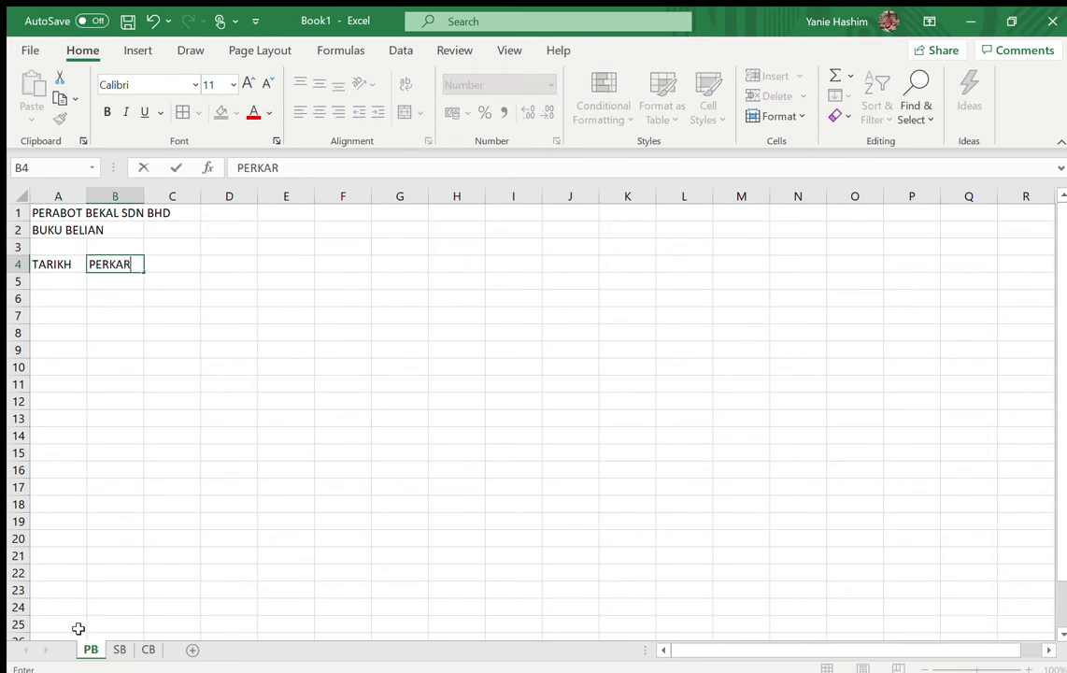
{"action": "key", "text": "Tab"}
{"action": "type", "text": "RUJ"}
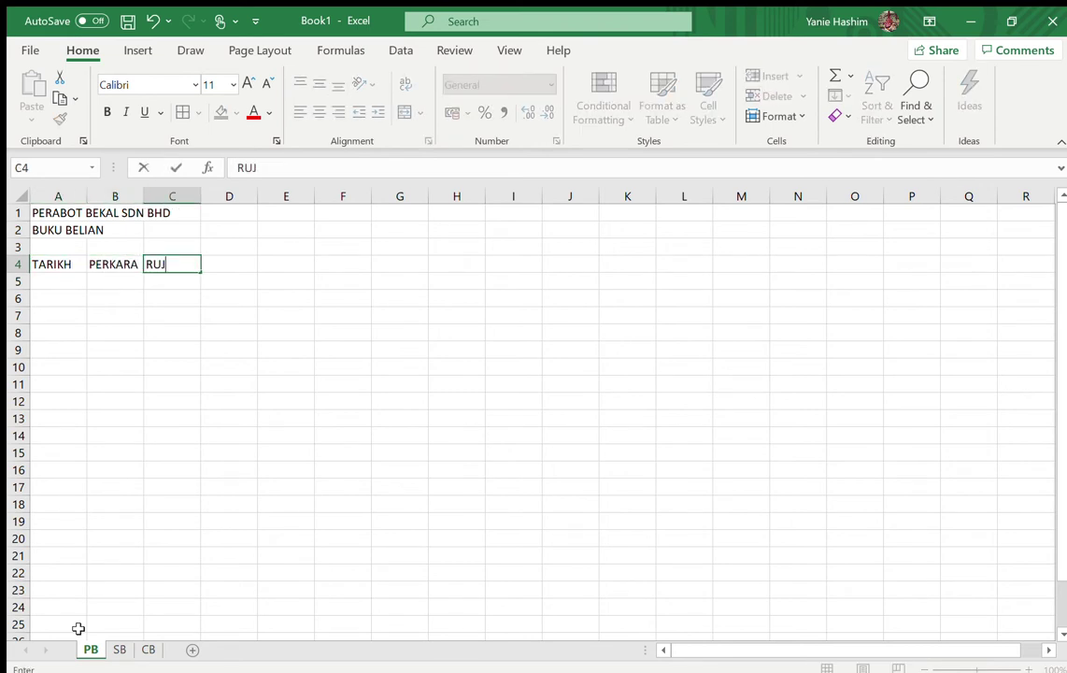
{"action": "key", "text": "Tab"}
{"action": "type", "text": "FOL"}
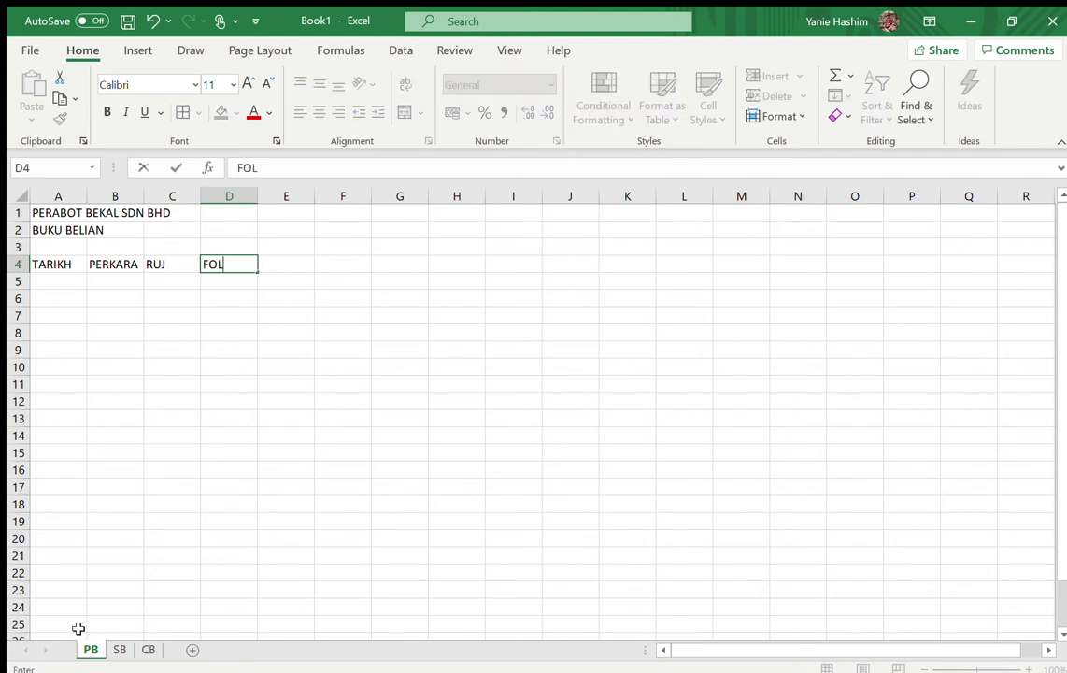
{"action": "key", "text": "Tab"}
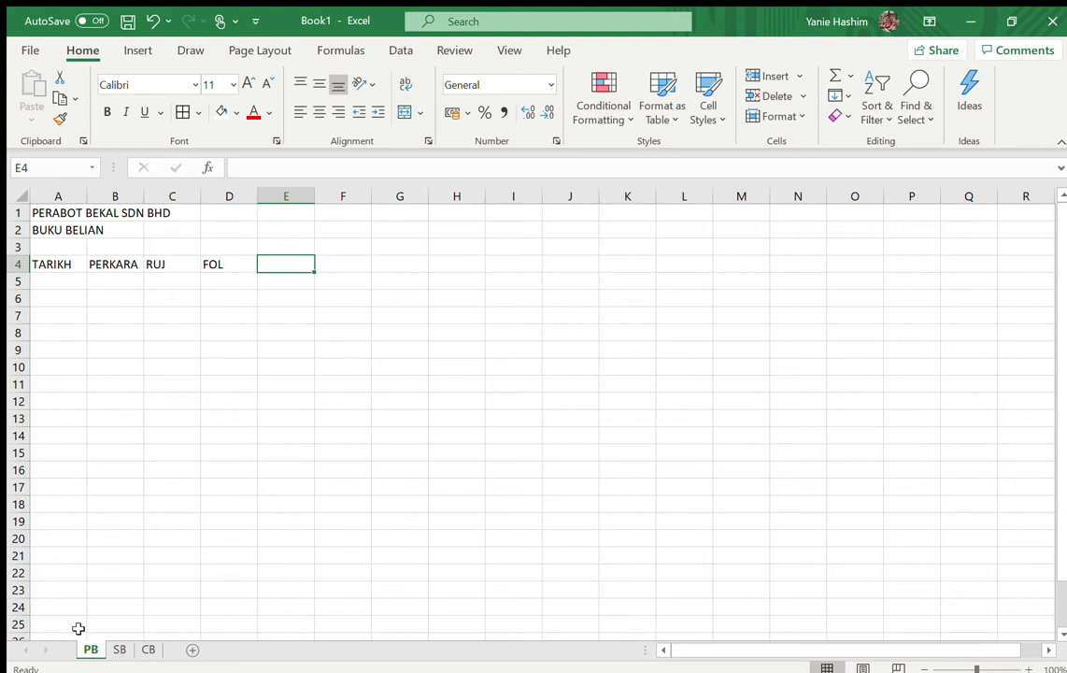
Enter the headings PEMIUTANG NIAGA, PEMIUTANG LAIN and BELIAN in cells E4 to G4
{"action": "type", "text": "PEMIUTANG NIAGA"}
{"action": "key", "text": "Tab"}
{"action": "type", "text": "PEMIUTANG LAIN"}
{"action": "key", "text": "Tab"}
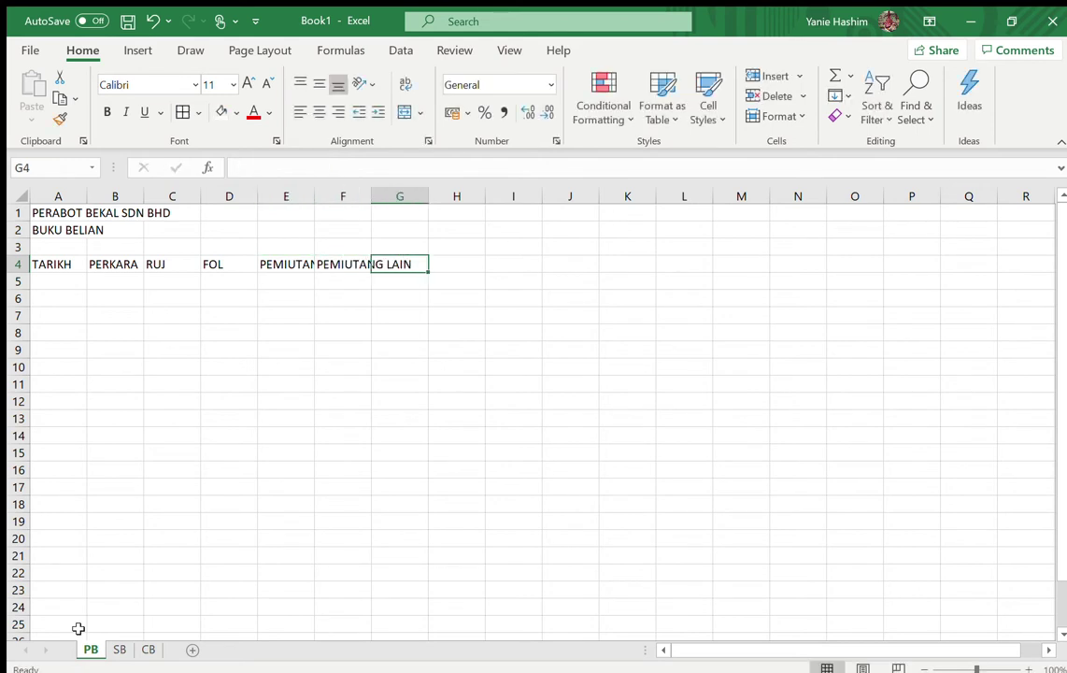
{"action": "type", "text": "BELIAN"}
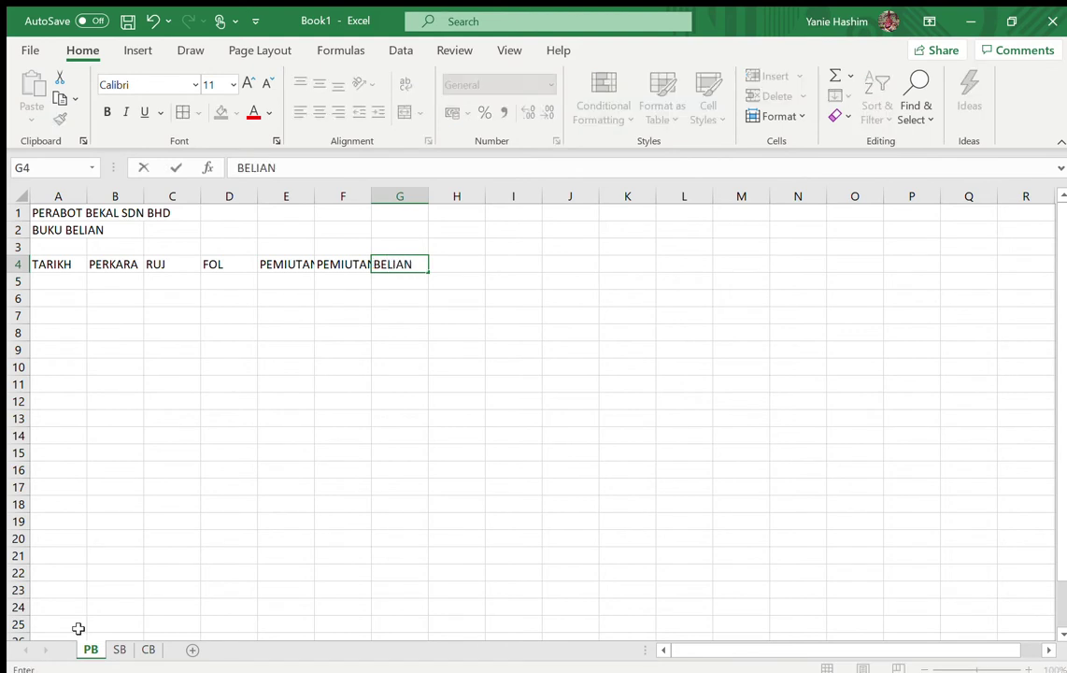
{"action": "key", "text": "Tab"}
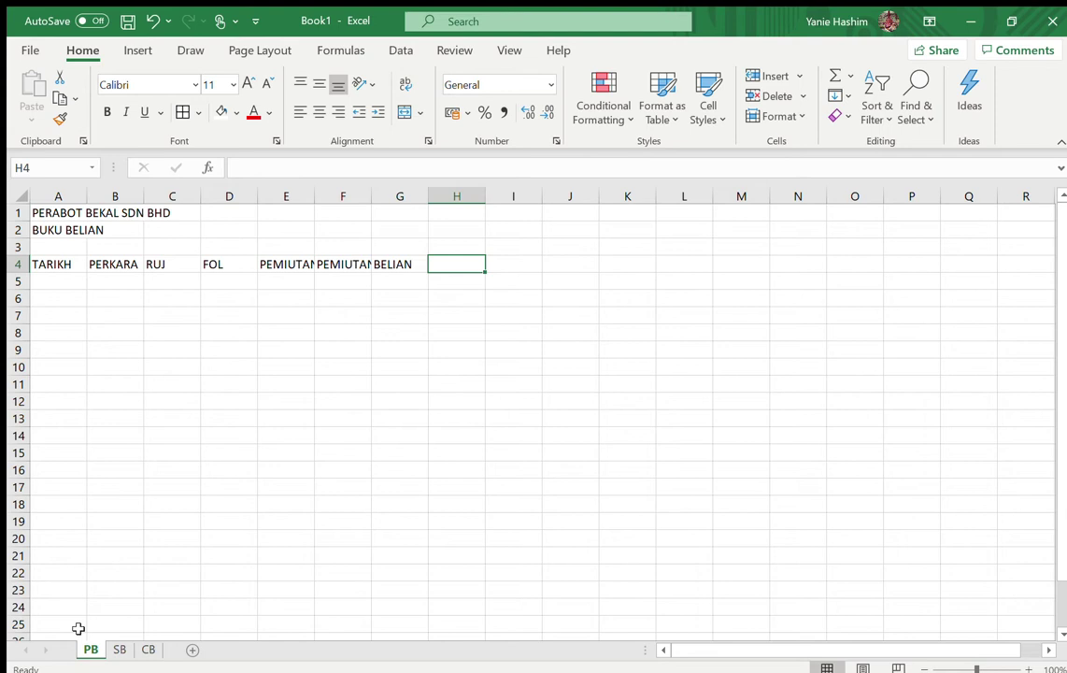
Enter the headings BELANJA PENUBUHAN in H4 and AIR & ELEKTRIK in I4
{"action": "type", "text": "BELANJA "}
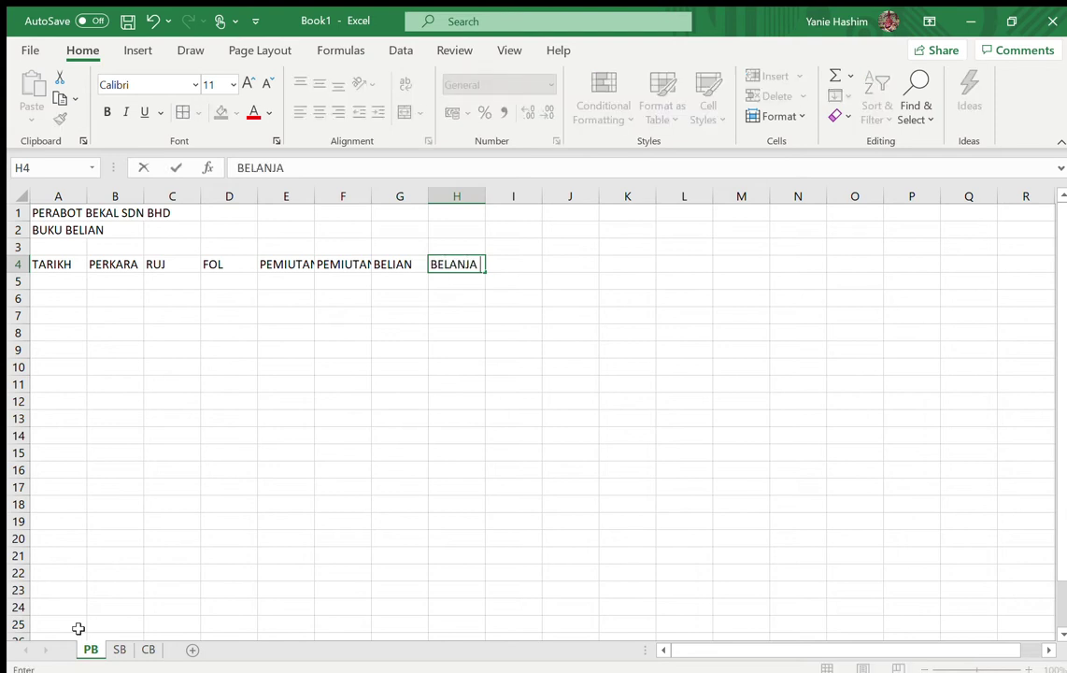
{"action": "type", "text": "PENUBUHAN"}
{"action": "key", "text": "Tab"}
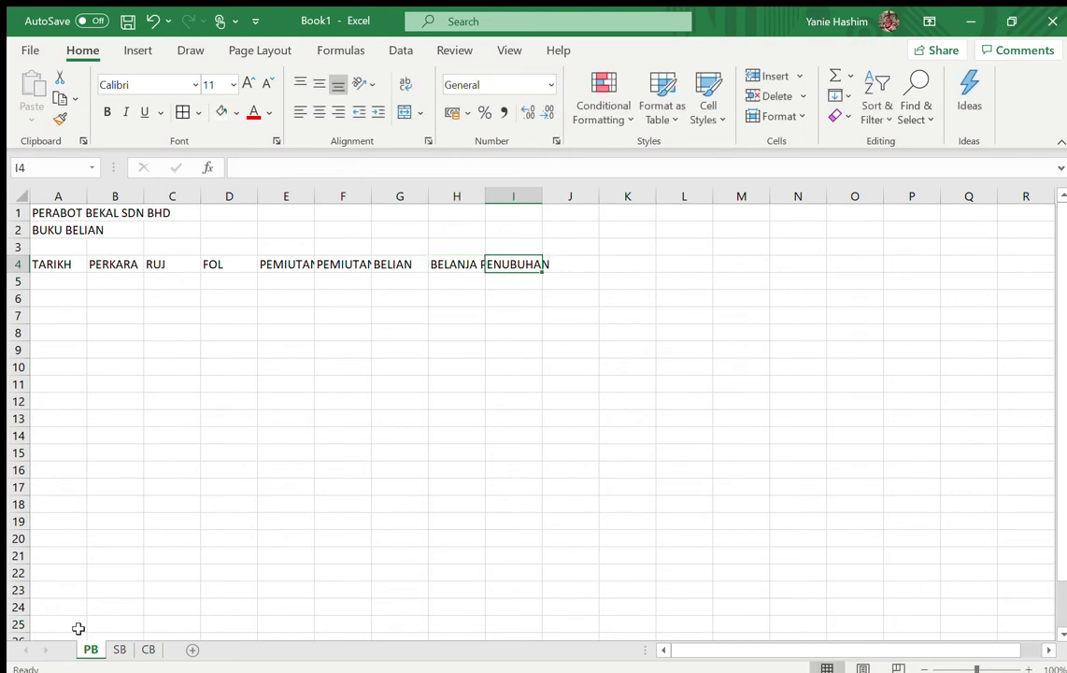
{"action": "type", "text": "AIR"}
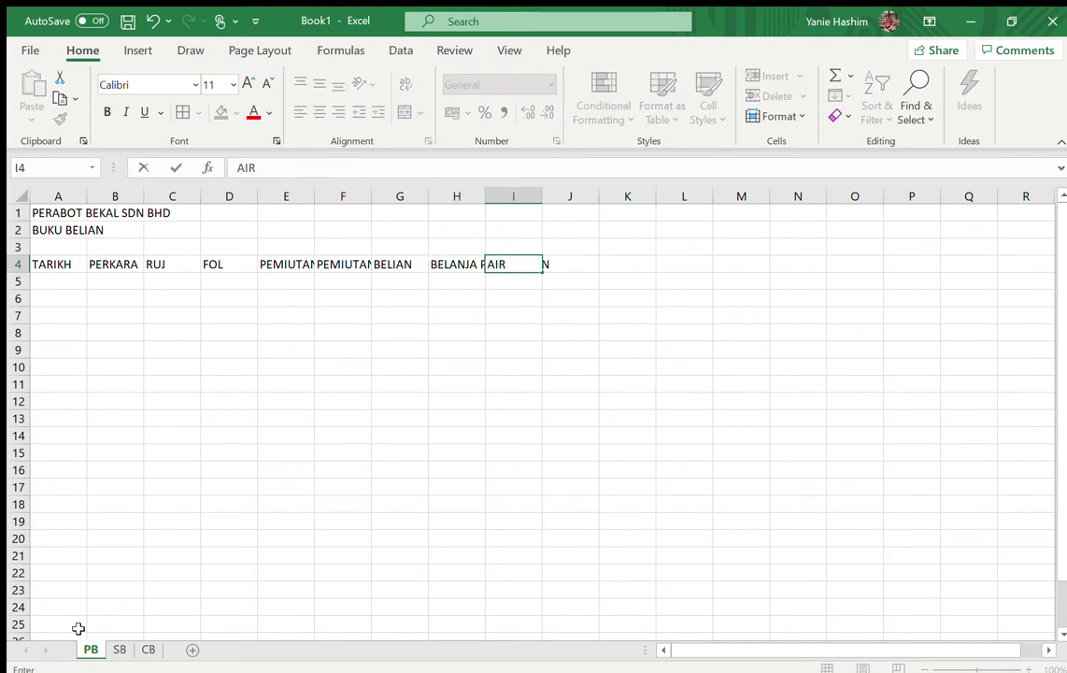
{"action": "type", "text": " *"}
{"action": "key", "text": "BackSpace"}
{"action": "type", "text": "& ELEKTR"}
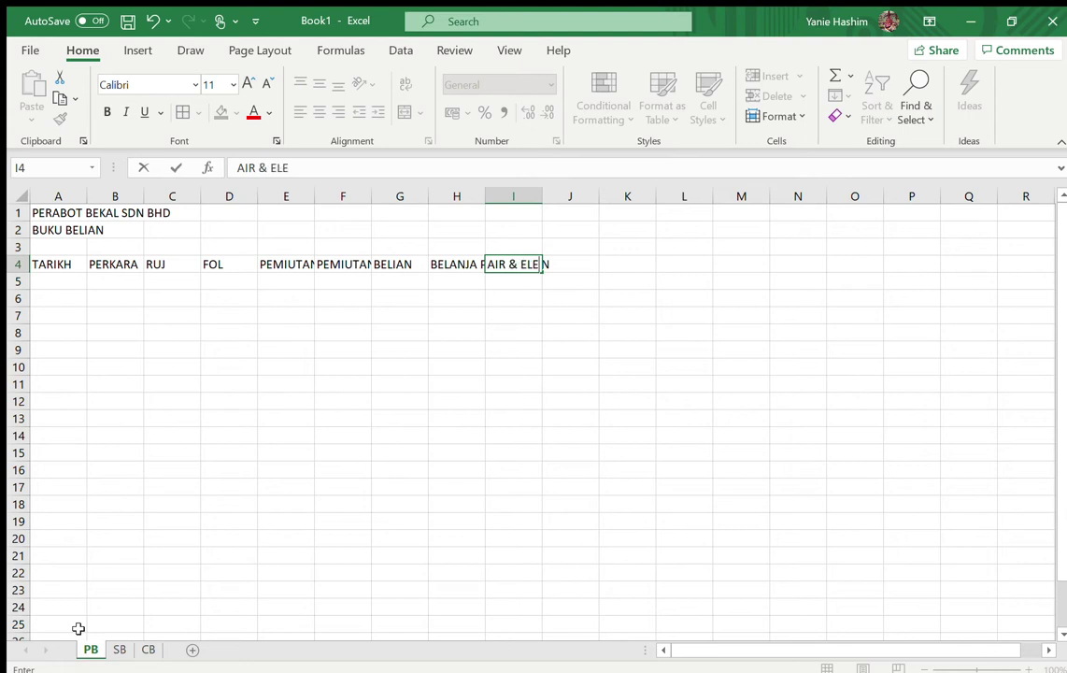
{"action": "key", "text": "BackSpace"}
{"action": "type", "text": "TRIK"}
{"action": "key", "text": "Tab"}
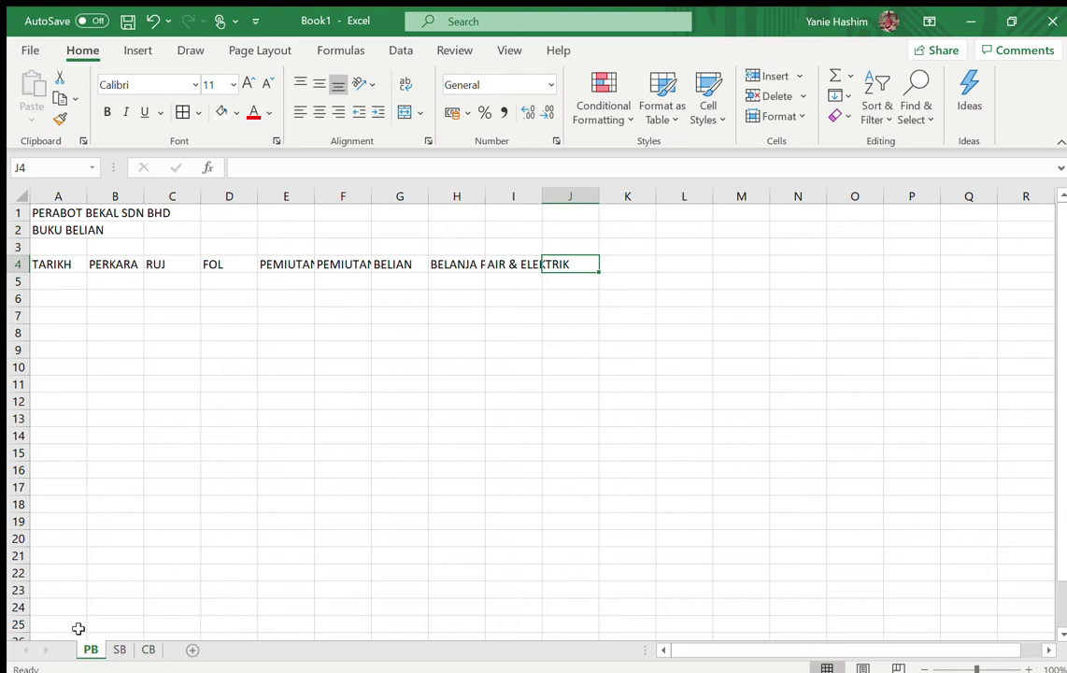
Leave J4 and K4 blank and enter the headings LAIN-LAIN in L4 and KETERANGAN in M4
{"action": "key", "text": "Right"}
{"action": "key", "text": "Right"}
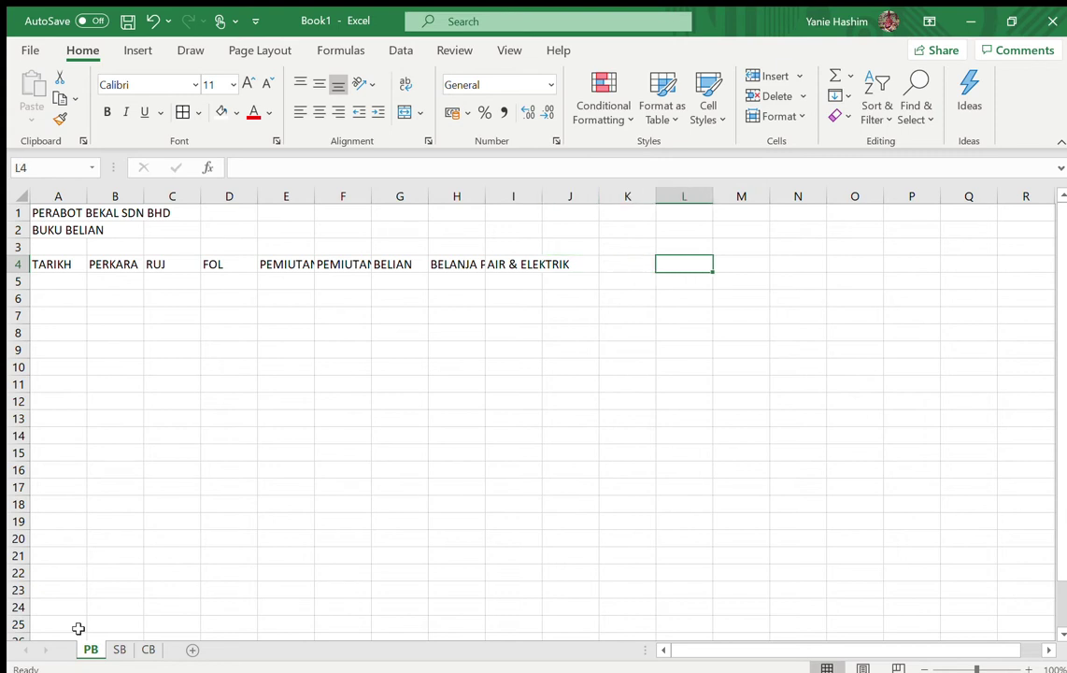
{"action": "type", "text": "LAIN"}
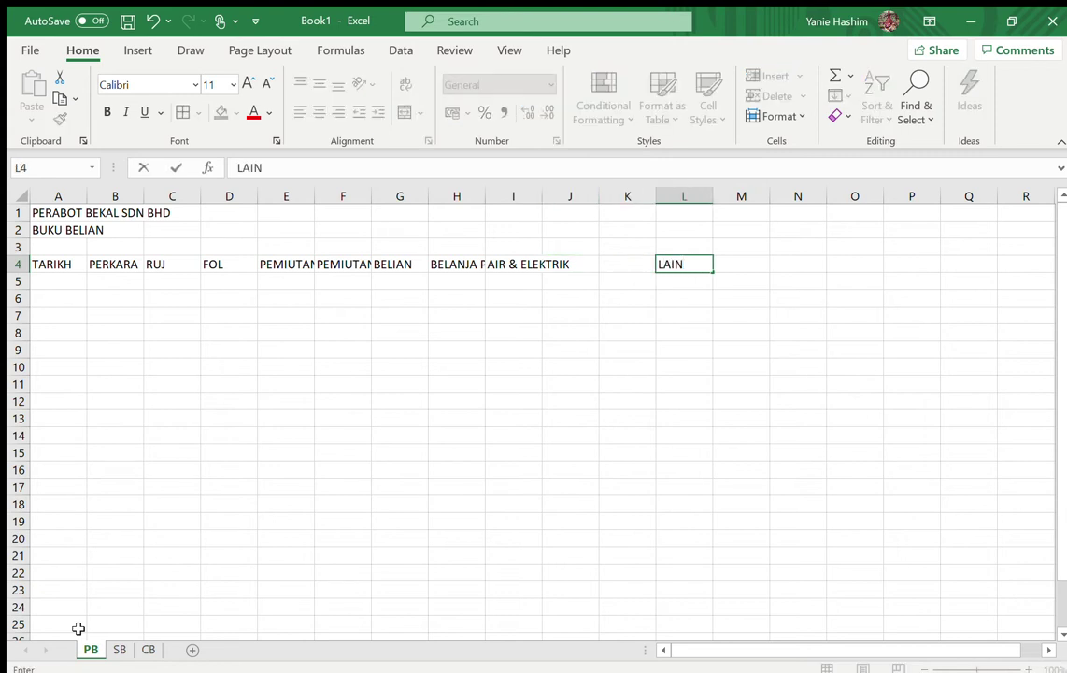
{"action": "type", "text": "-LAIN"}
{"action": "key", "text": "Right"}
{"action": "type", "text": "KE"}
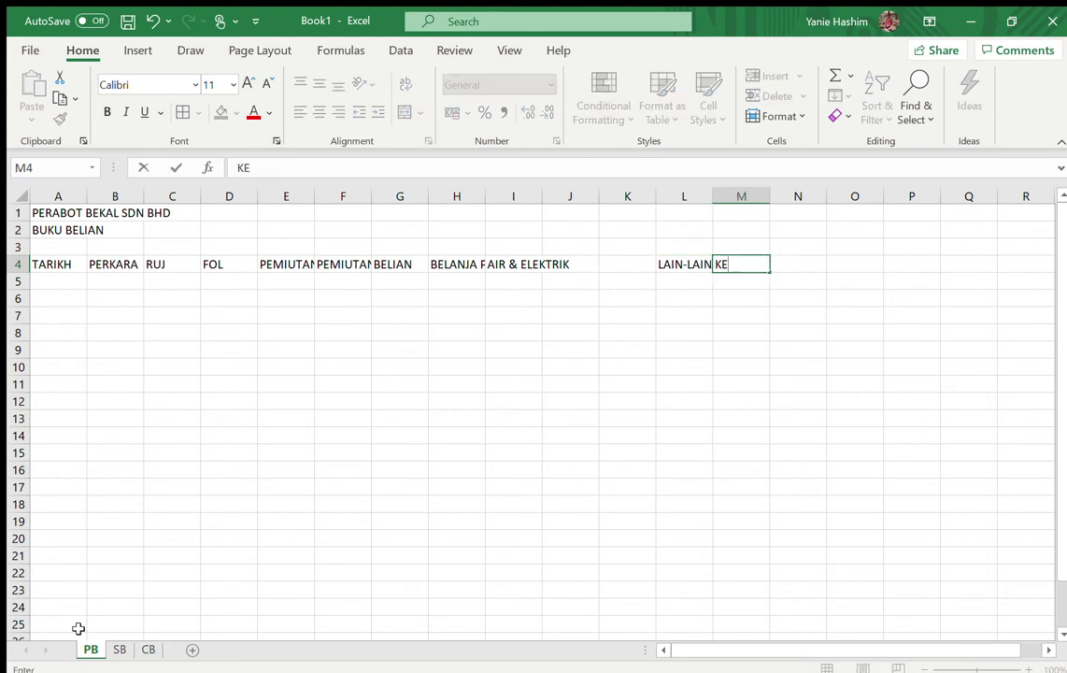
{"action": "type", "text": "TERANGAN"}
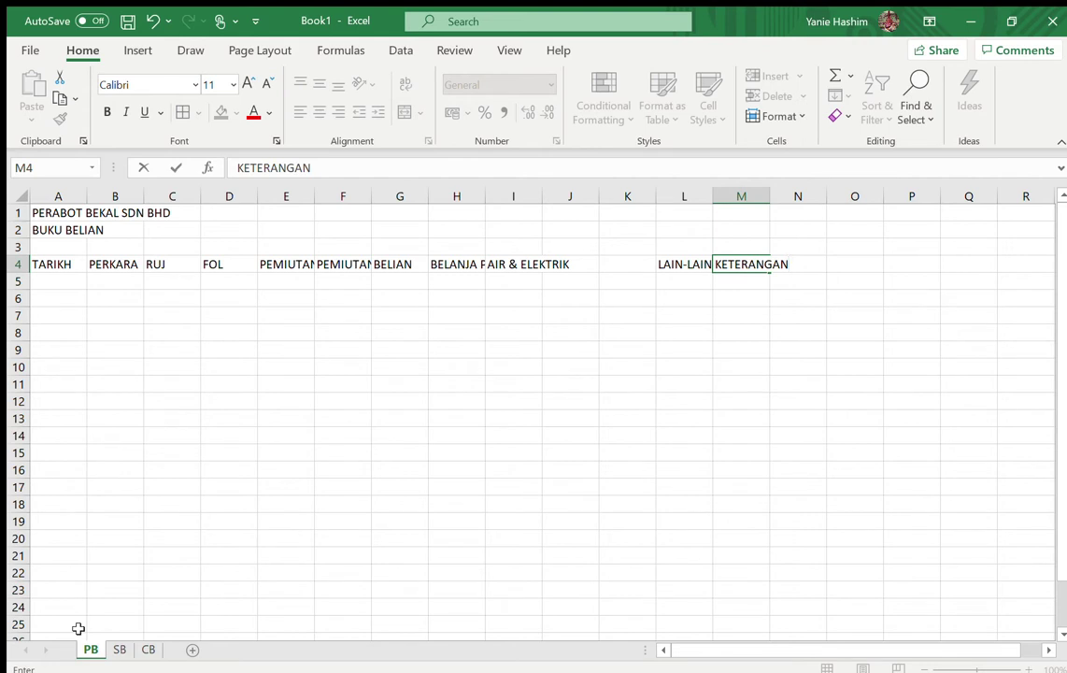
{"action": "left_click", "coordinate": [347, 315]}
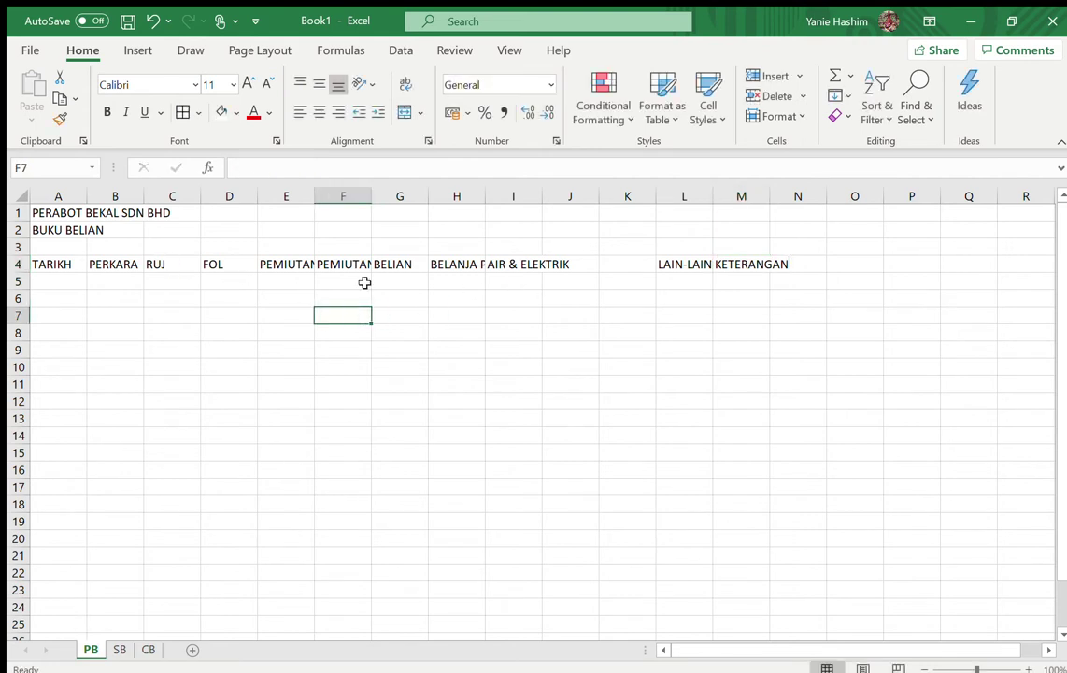
Centre all the headings in row 4 horizontally
{"action": "left_click", "coordinate": [280, 262]}
{"action": "left_click", "coordinate": [18, 264]}
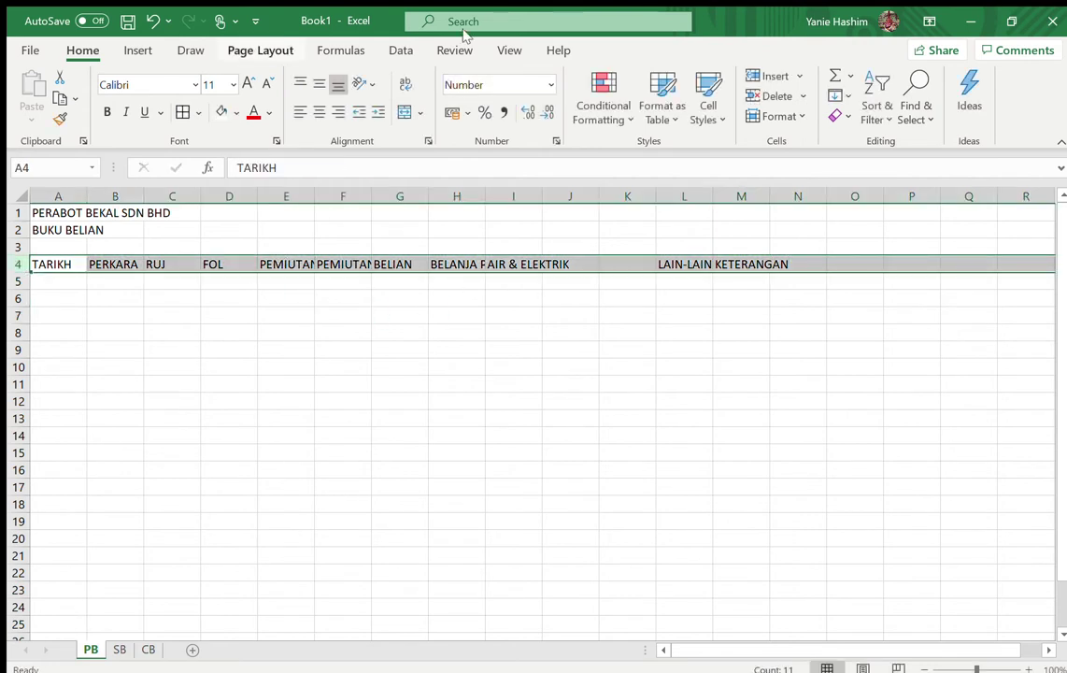
{"action": "left_click", "coordinate": [318, 111]}
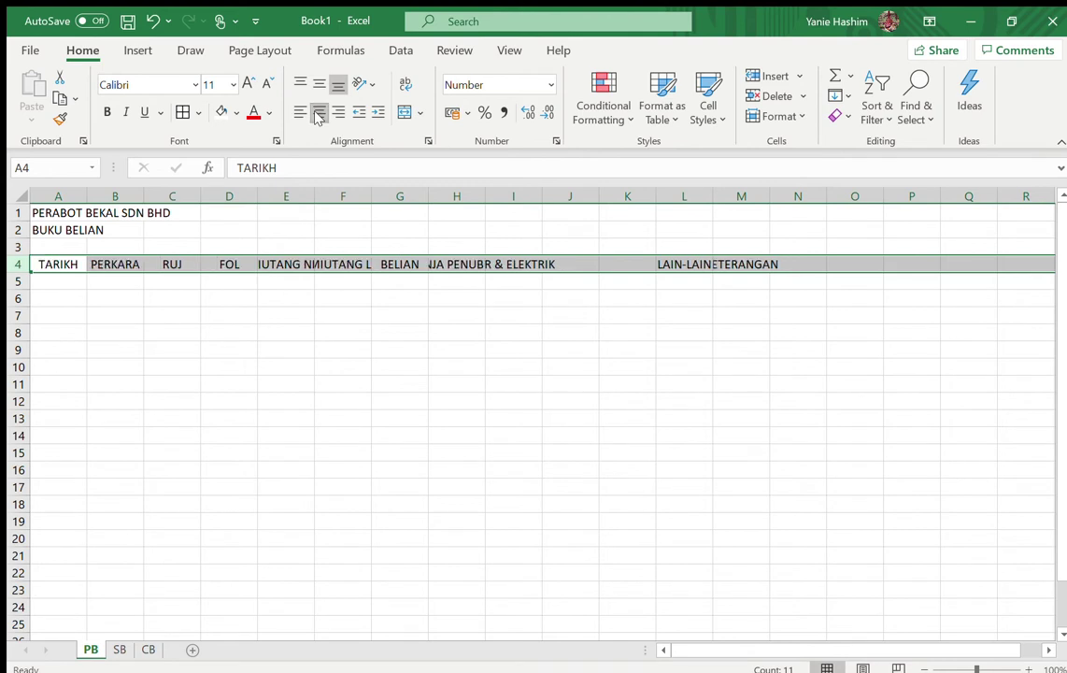
{"action": "left_click", "coordinate": [366, 311]}
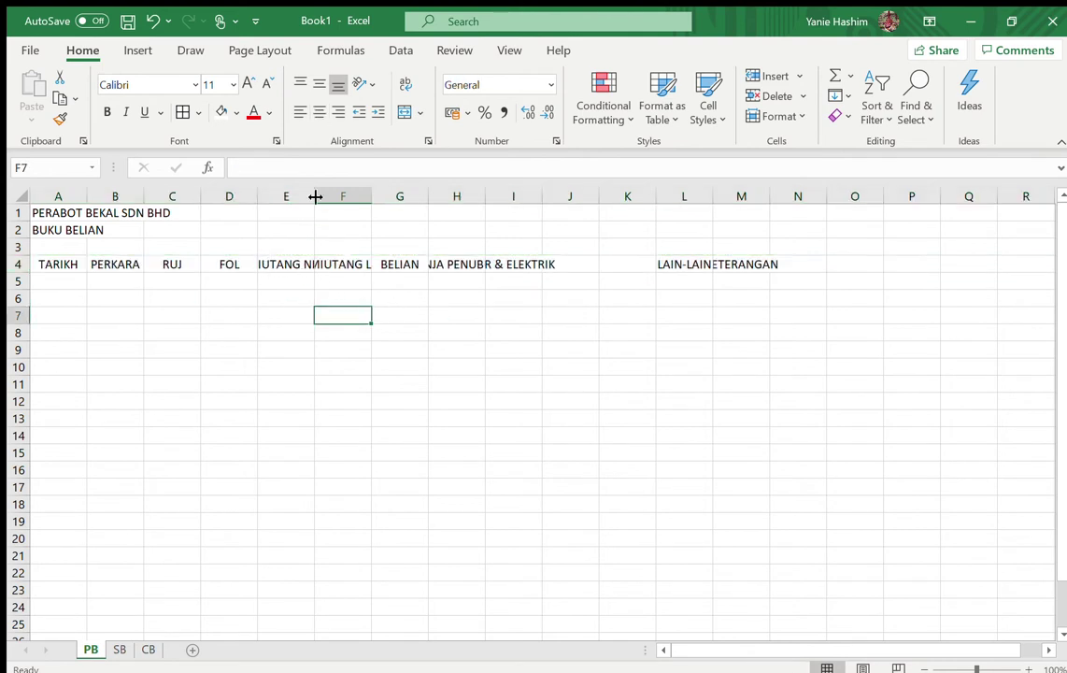
Widen columns E to L equally and middle-align the row 4 headings vertically
{"action": "left_click_drag", "start_coordinate": [304, 203], "coordinate": [691, 194]}
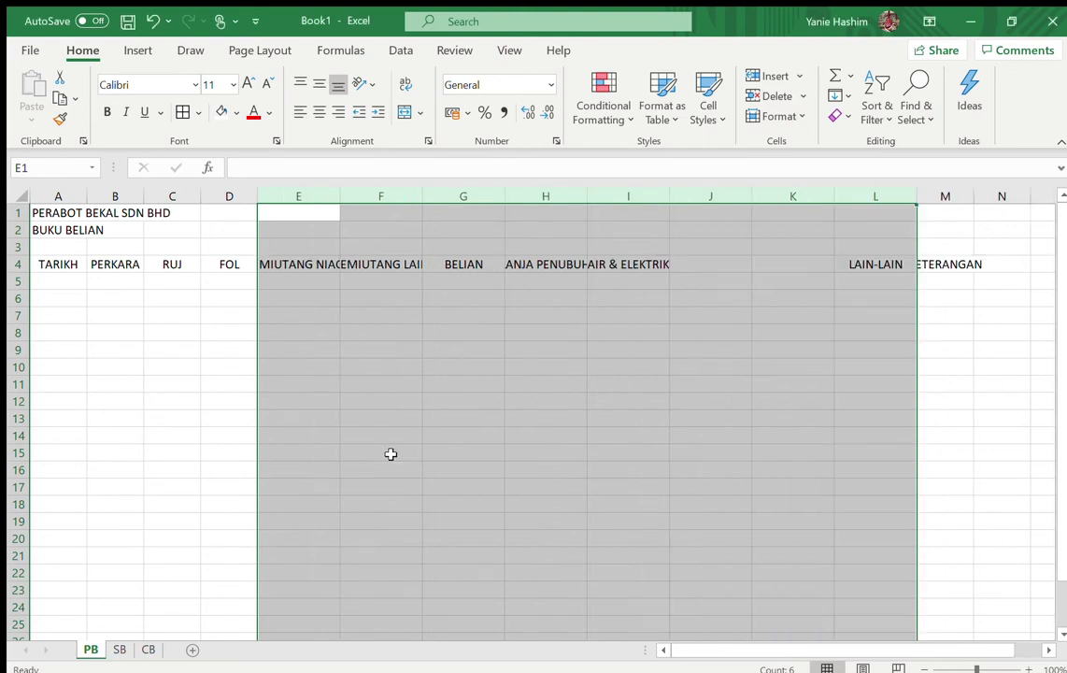
{"action": "left_click", "coordinate": [565, 366]}
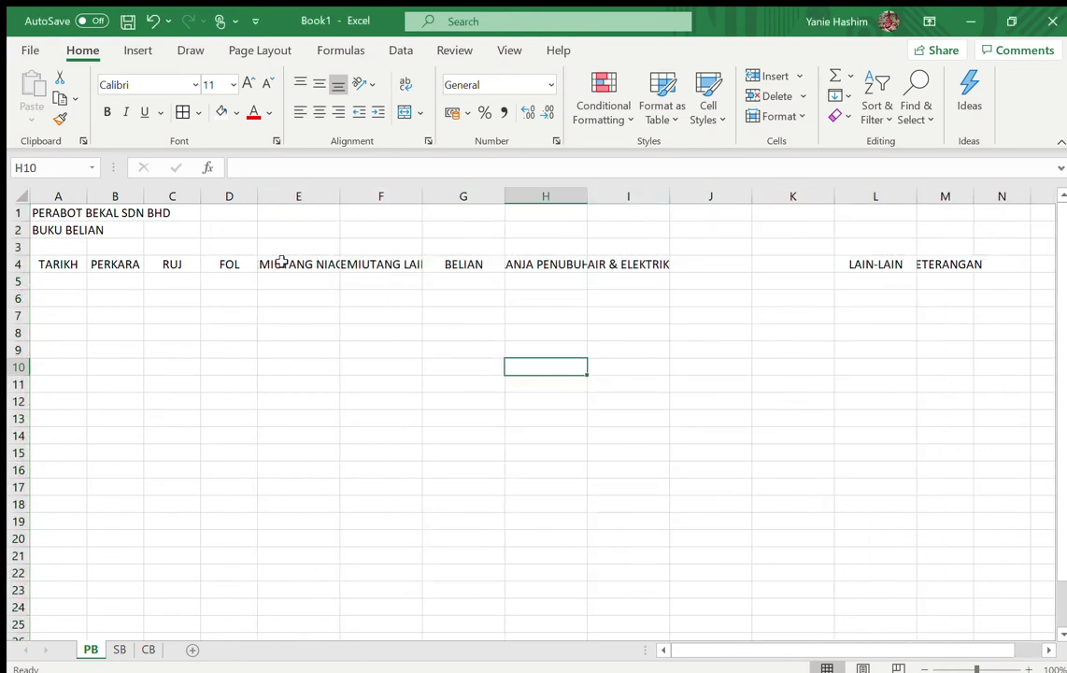
{"action": "left_click", "coordinate": [15, 263]}
{"action": "left_click", "coordinate": [319, 82]}
Wrap the text of headings E4 to L4 and widen column M to fit the KETERANGAN heading
{"action": "left_click_drag", "start_coordinate": [288, 261], "coordinate": [861, 262]}
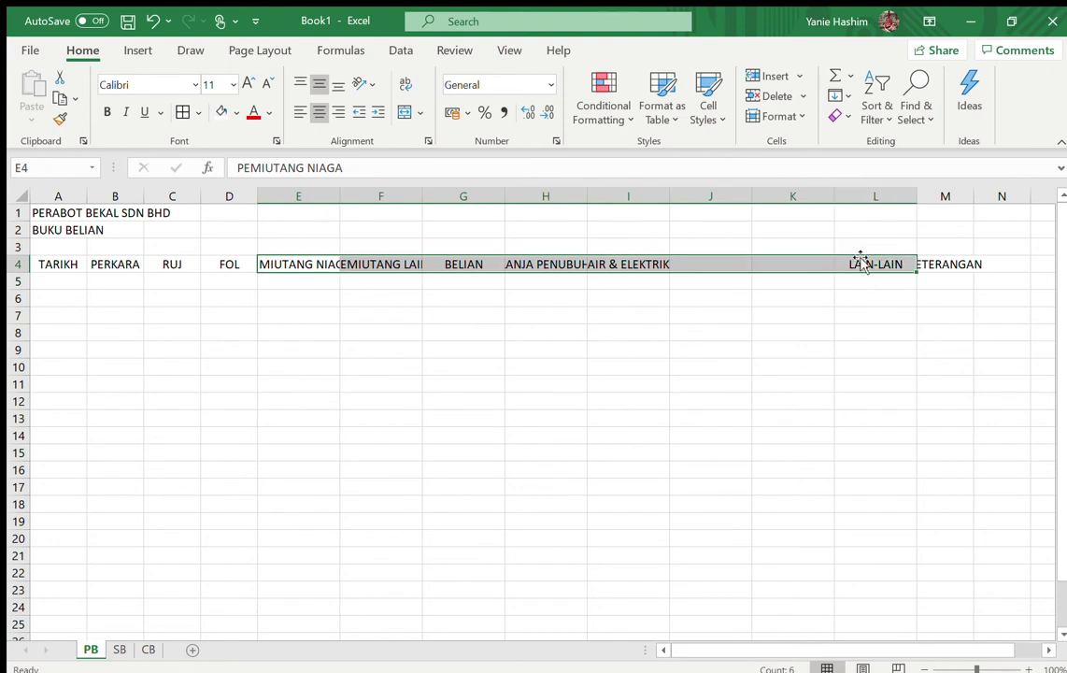
{"action": "left_click", "coordinate": [405, 84]}
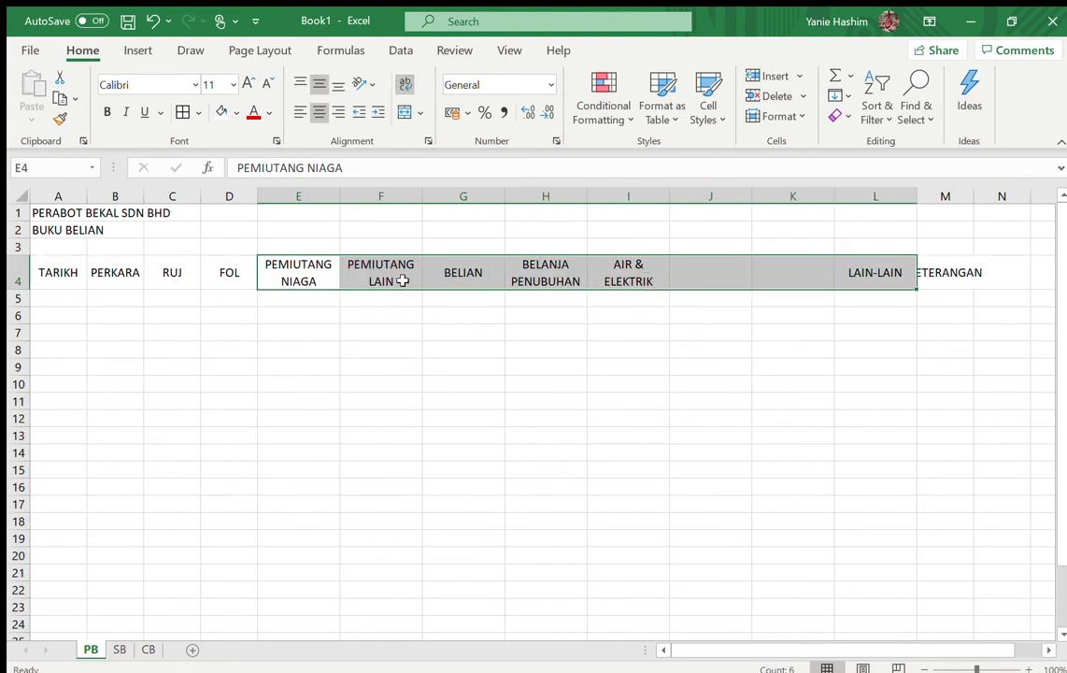
{"action": "left_click", "coordinate": [482, 318]}
{"action": "left_click", "coordinate": [955, 270]}
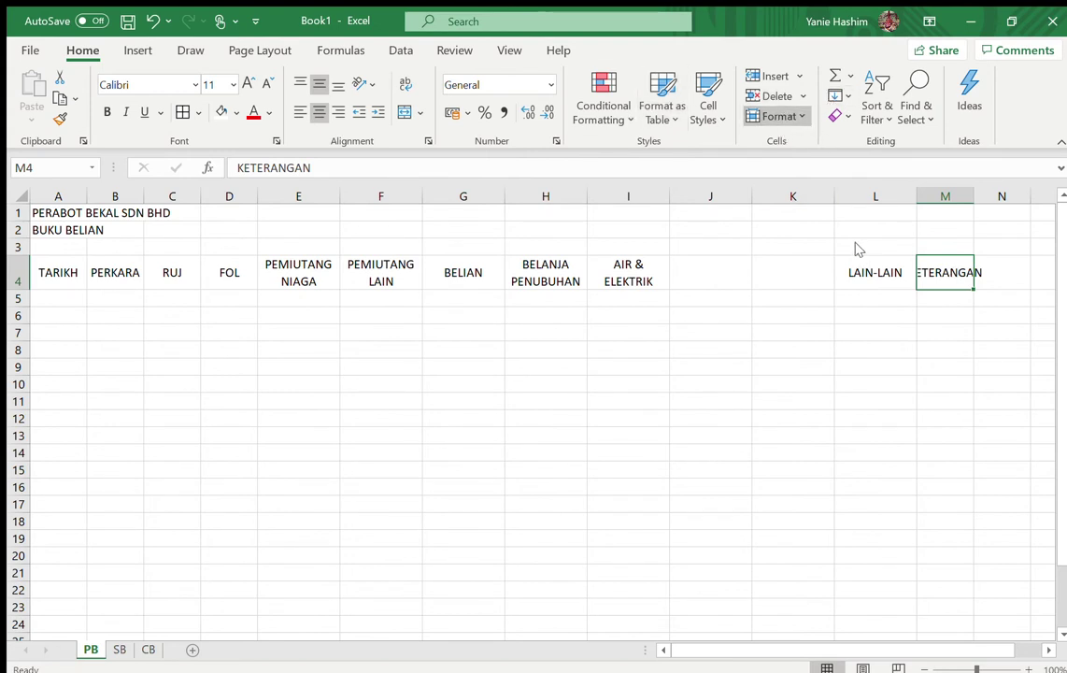
{"action": "left_click", "coordinate": [577, 432]}
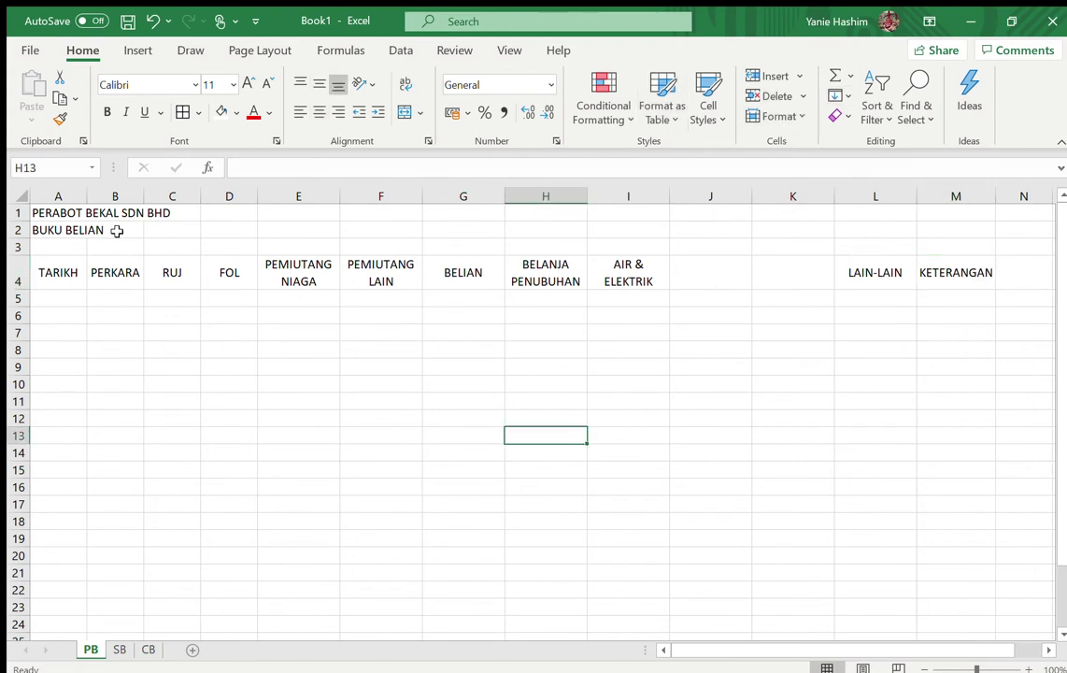
Add a thick right border to F4:F18 along the PEMIUTANG LAIN column
{"action": "left_click_drag", "start_coordinate": [49, 277], "coordinate": [974, 283]}
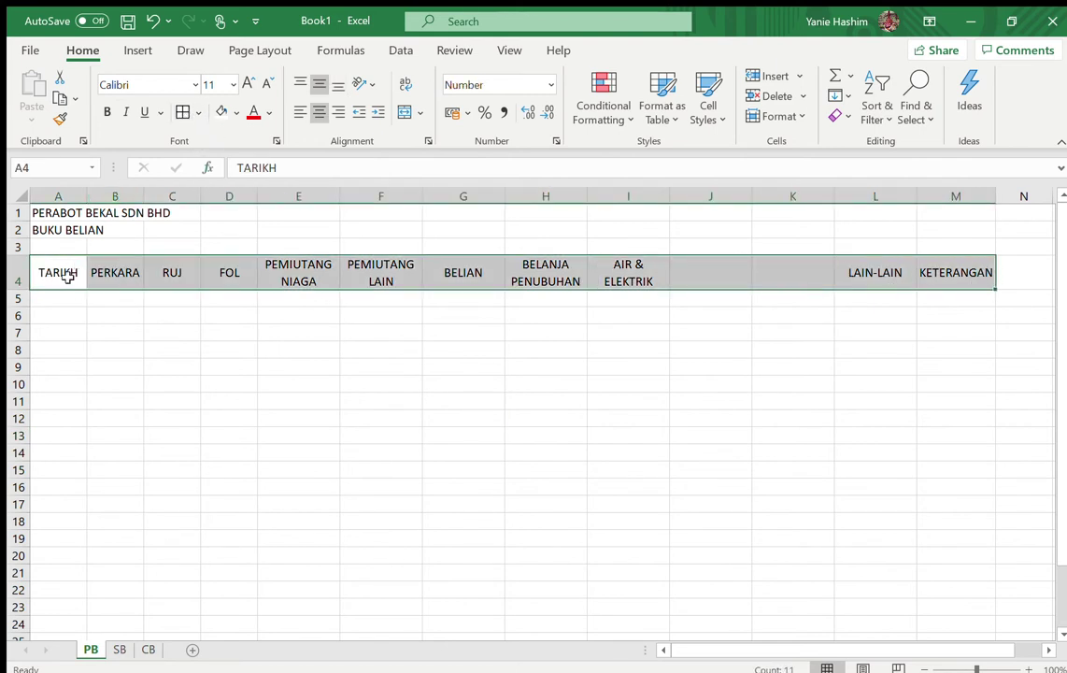
{"action": "left_click", "coordinate": [351, 333]}
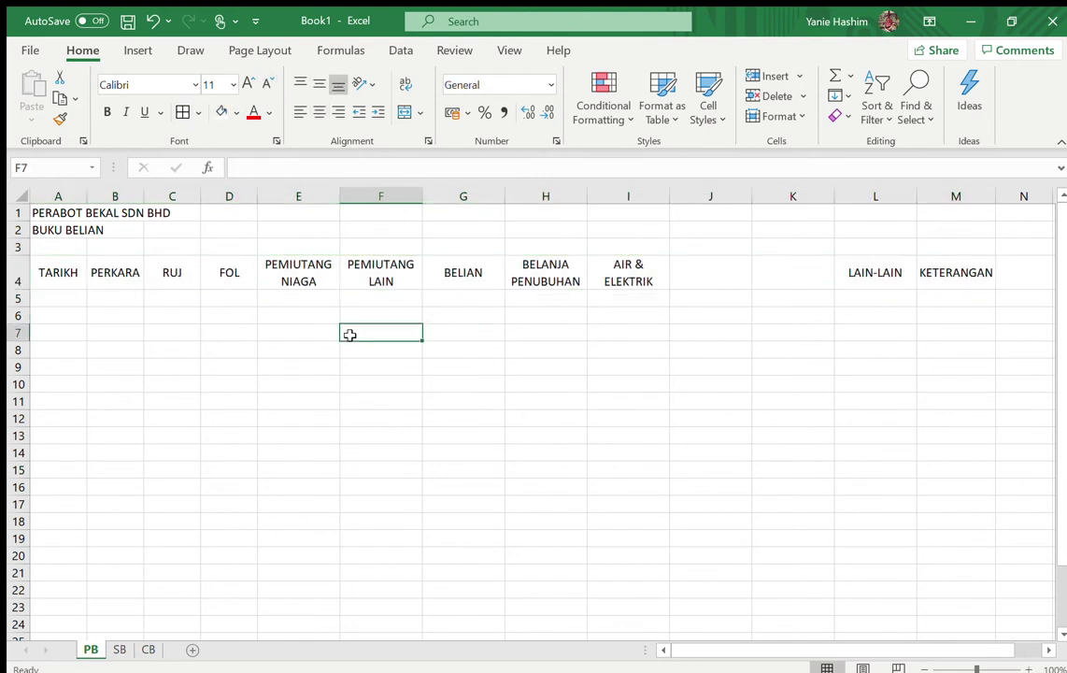
{"action": "left_click_drag", "start_coordinate": [405, 265], "coordinate": [403, 525]}
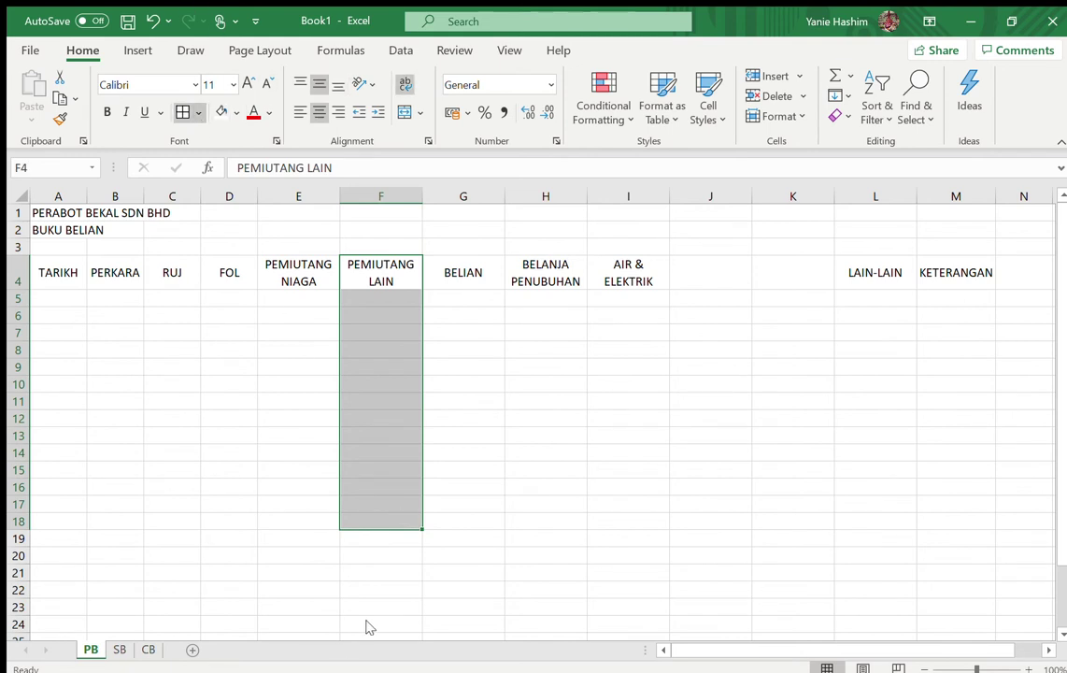
{"action": "left_click", "coordinate": [436, 658]}
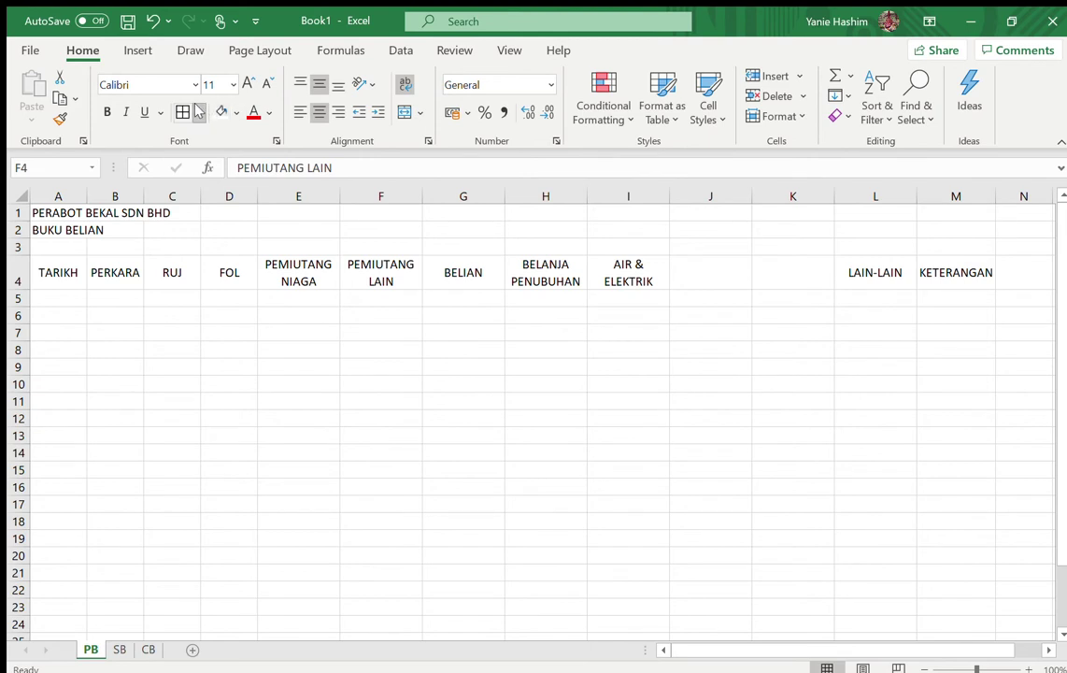
{"action": "left_click", "coordinate": [484, 384]}
{"action": "left_click", "coordinate": [382, 266]}
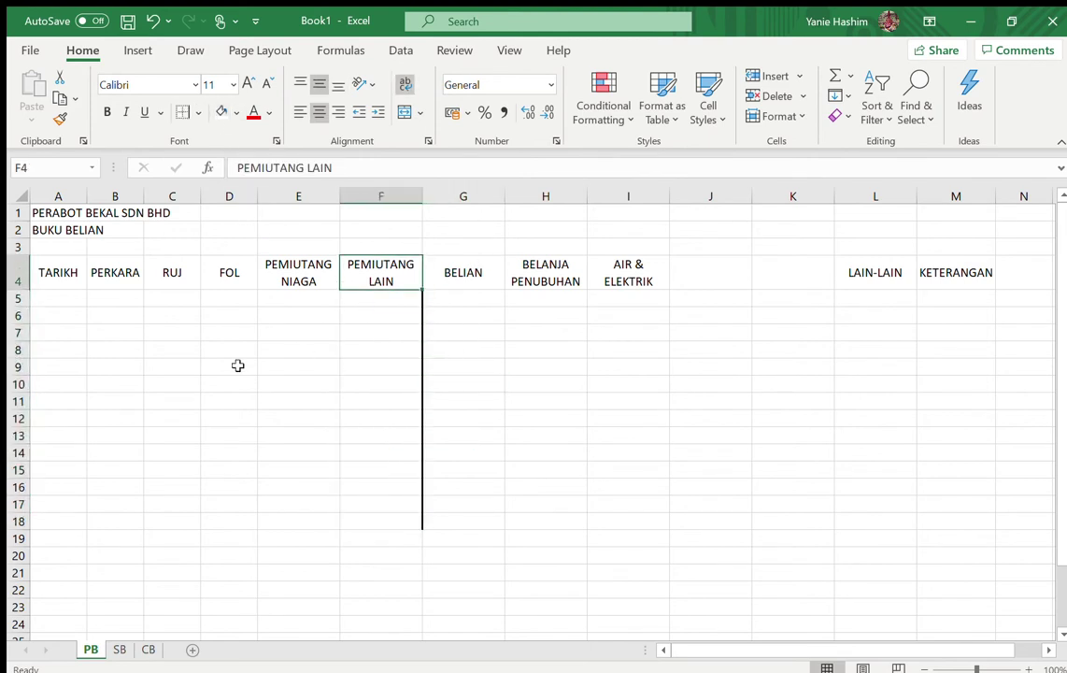
Add a thick bottom border beneath the row 4 headings from A4 to M4
{"action": "left_click_drag", "start_coordinate": [38, 273], "coordinate": [976, 278]}
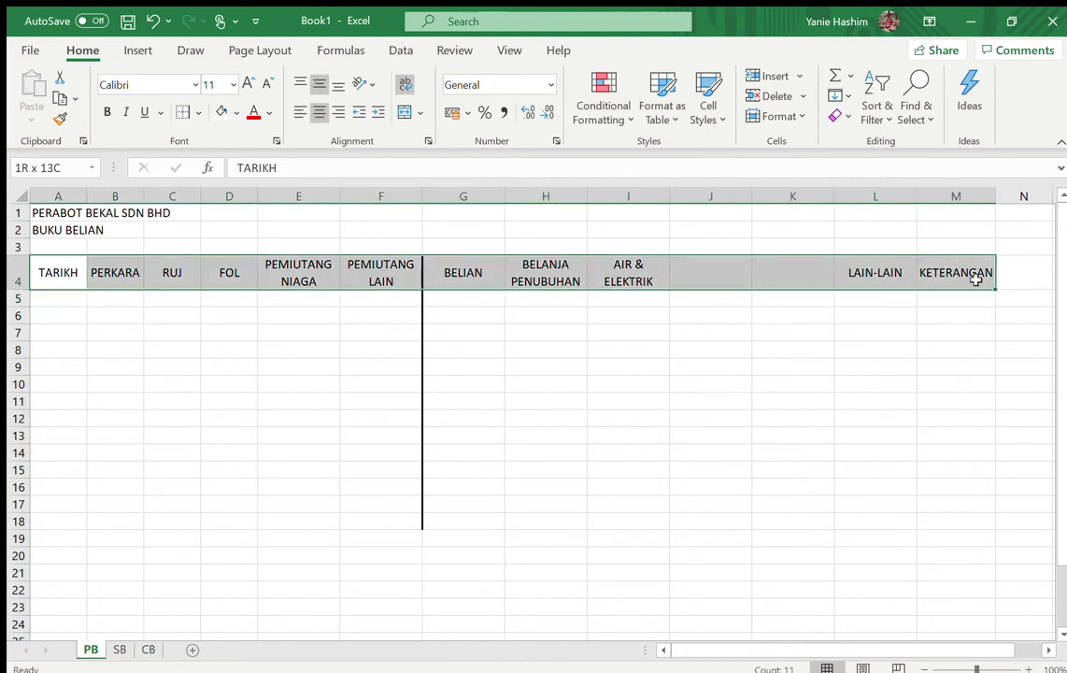
{"action": "left_click", "coordinate": [184, 111]}
{"action": "left_click", "coordinate": [131, 403]}
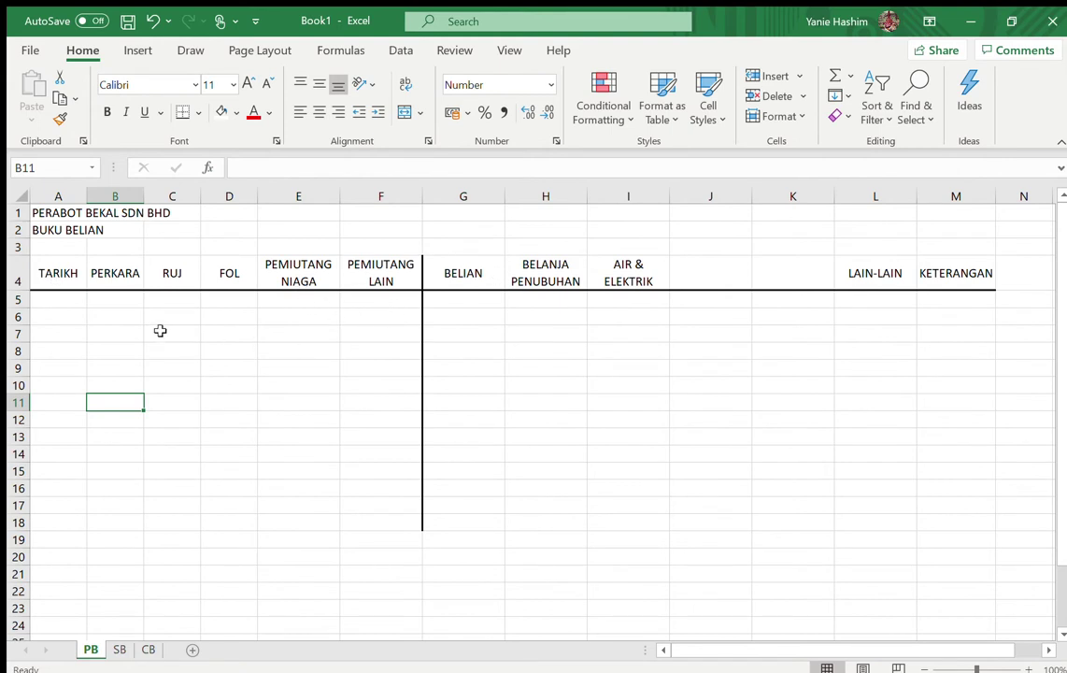
Apply a custom day-month date format to column A (TARIKH)
{"action": "left_click", "coordinate": [370, 365]}
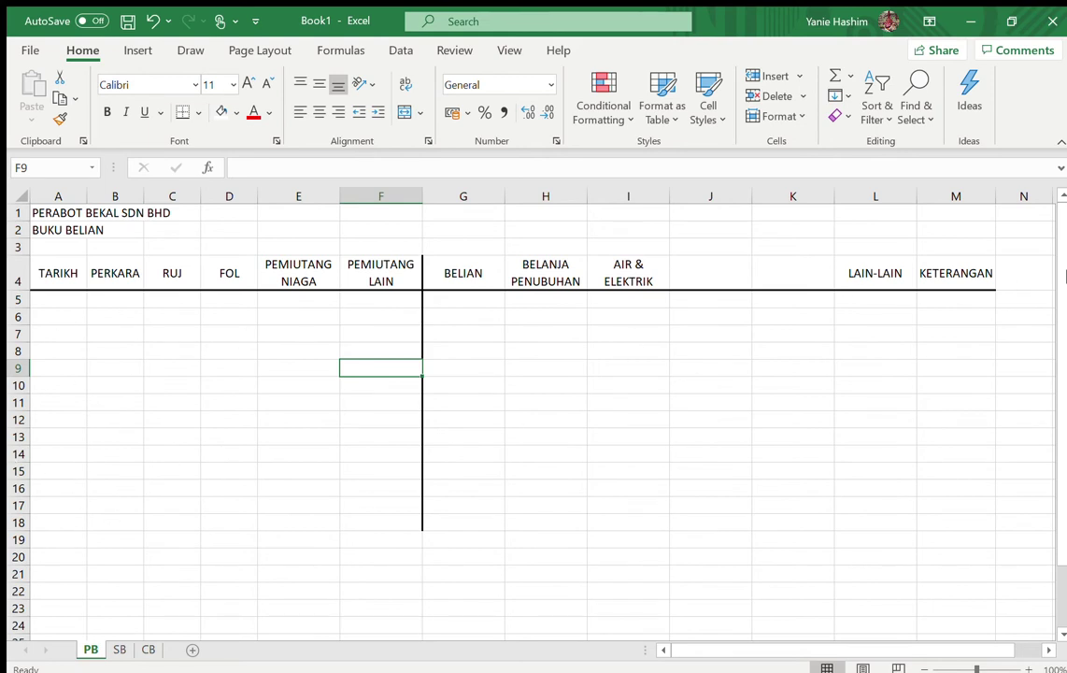
{"action": "left_click", "coordinate": [67, 200]}
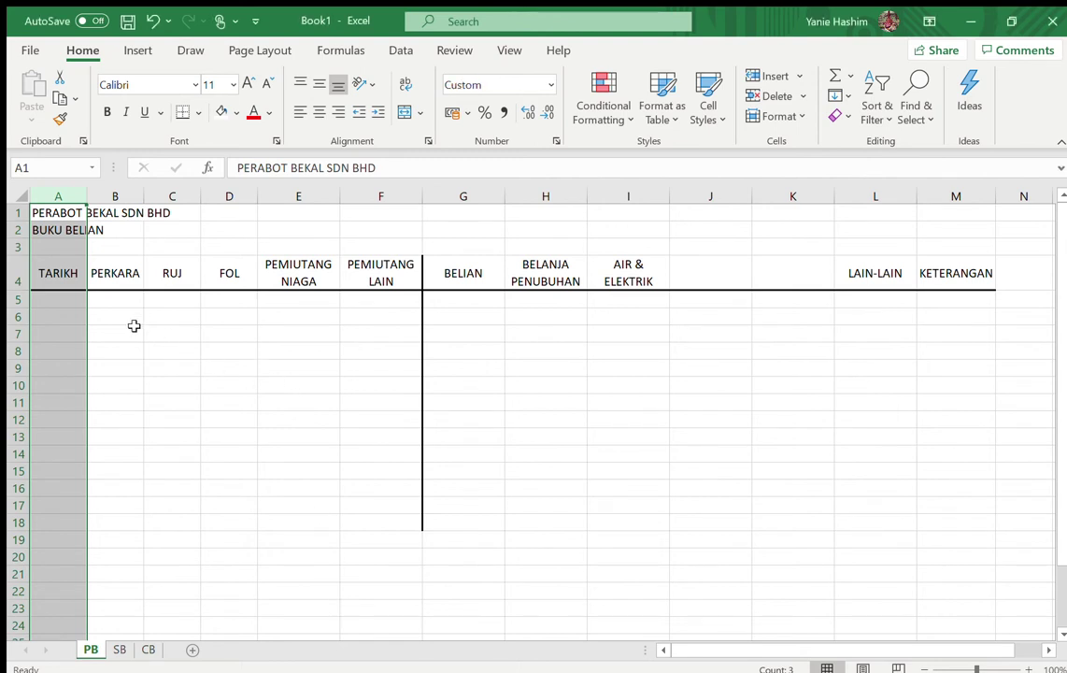
{"action": "left_click", "coordinate": [172, 197]}
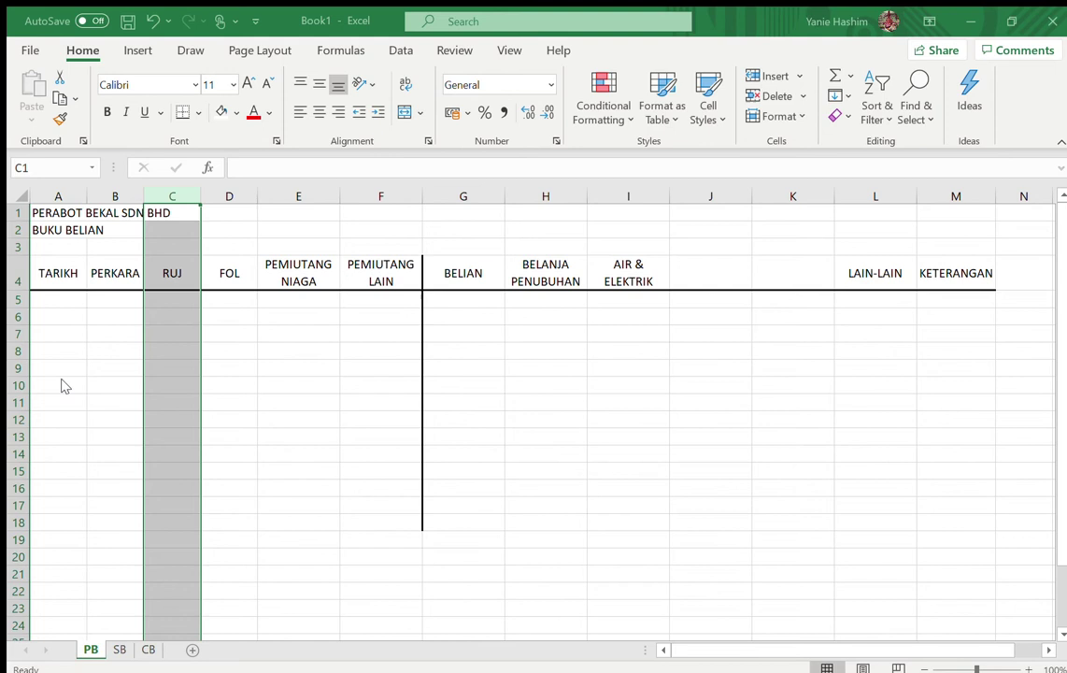
{"action": "left_click", "coordinate": [297, 408]}
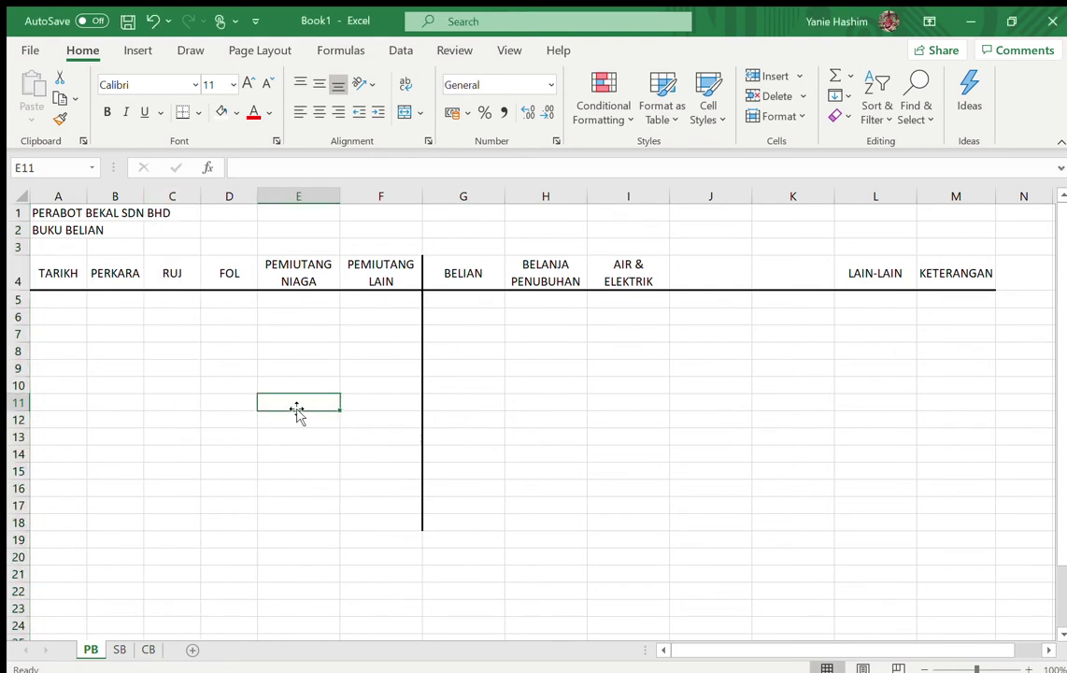
{"action": "key", "text": "ctrl+space"}
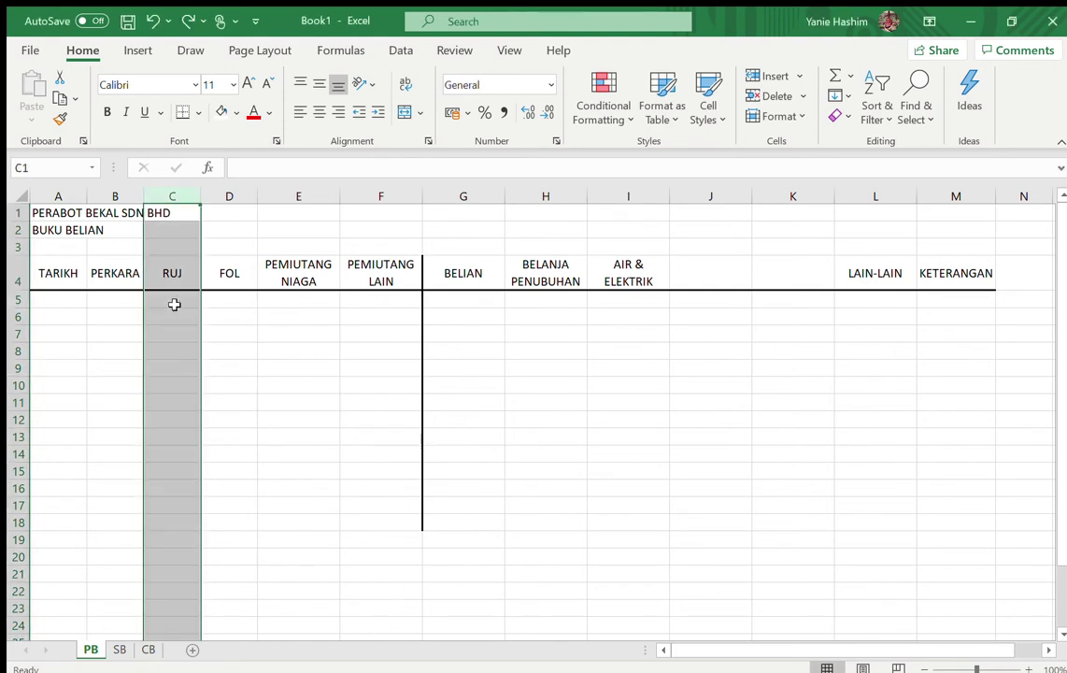
Enter the test reference 001 in C6 with the column in General format
{"action": "left_click", "coordinate": [186, 332]}
{"action": "left_click", "coordinate": [178, 314]}
{"action": "type", "text": "001"}
{"action": "key", "text": "Return"}
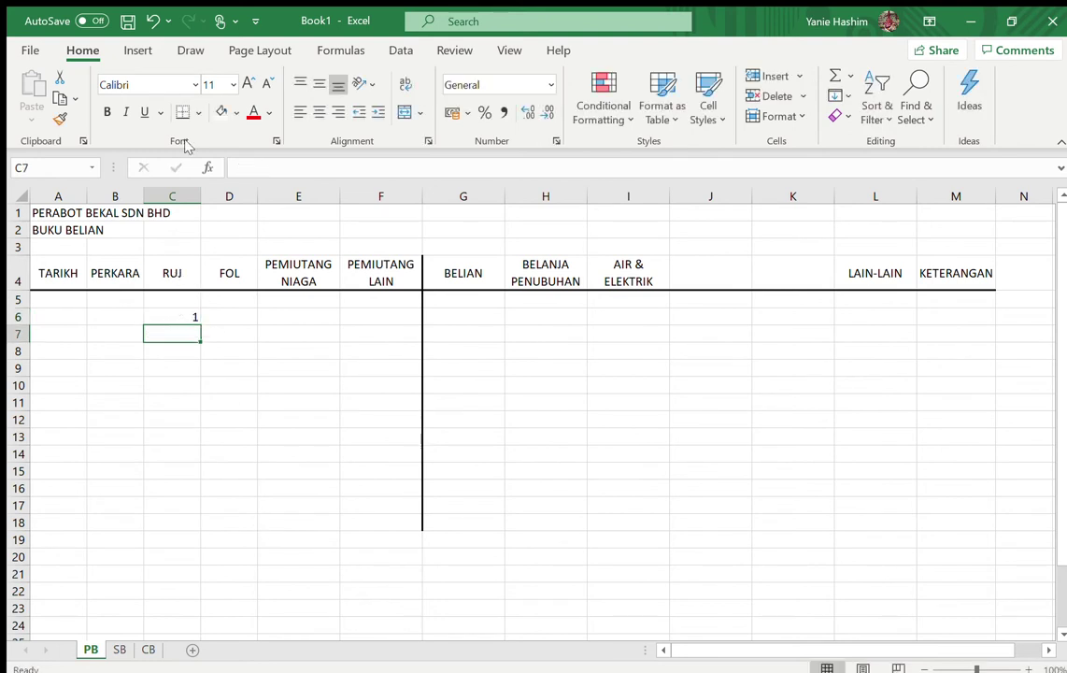
Format column C (RUJ) as Text and re-enter 001 in C6
{"action": "left_click", "coordinate": [172, 195]}
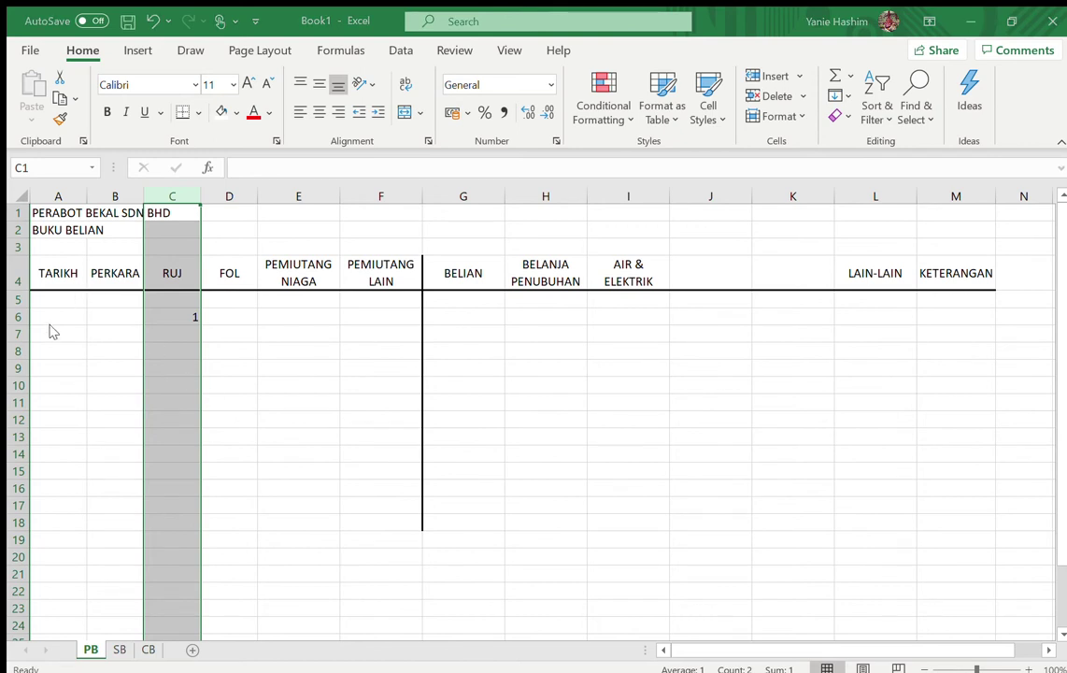
{"action": "left_click", "coordinate": [322, 552]}
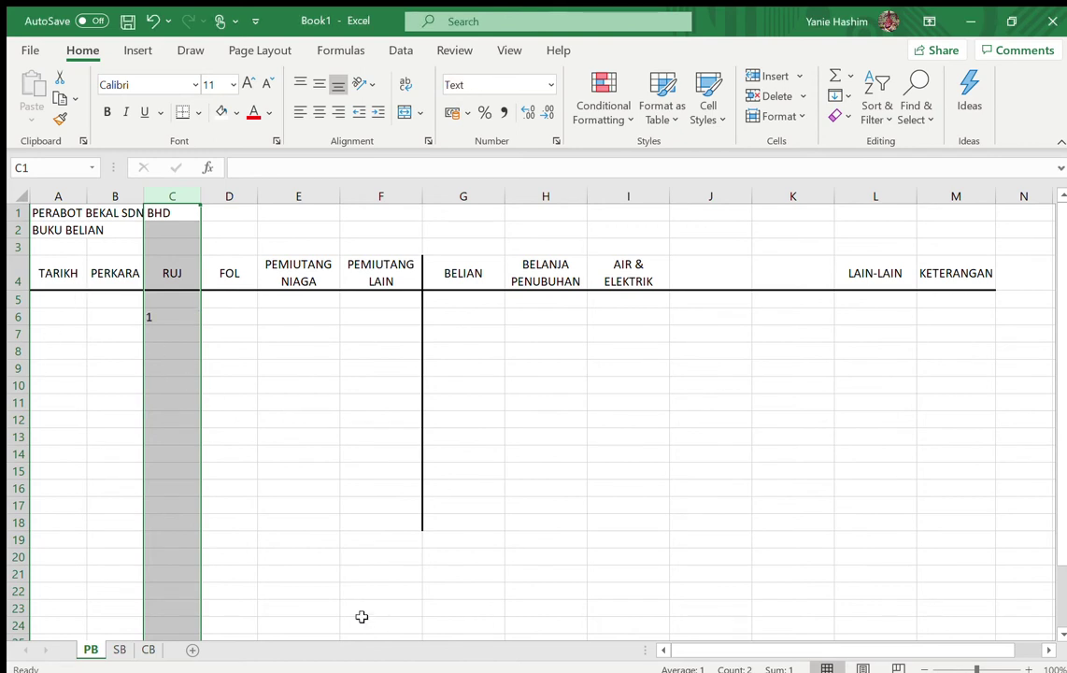
{"action": "left_click", "coordinate": [185, 319]}
{"action": "type", "text": "001"}
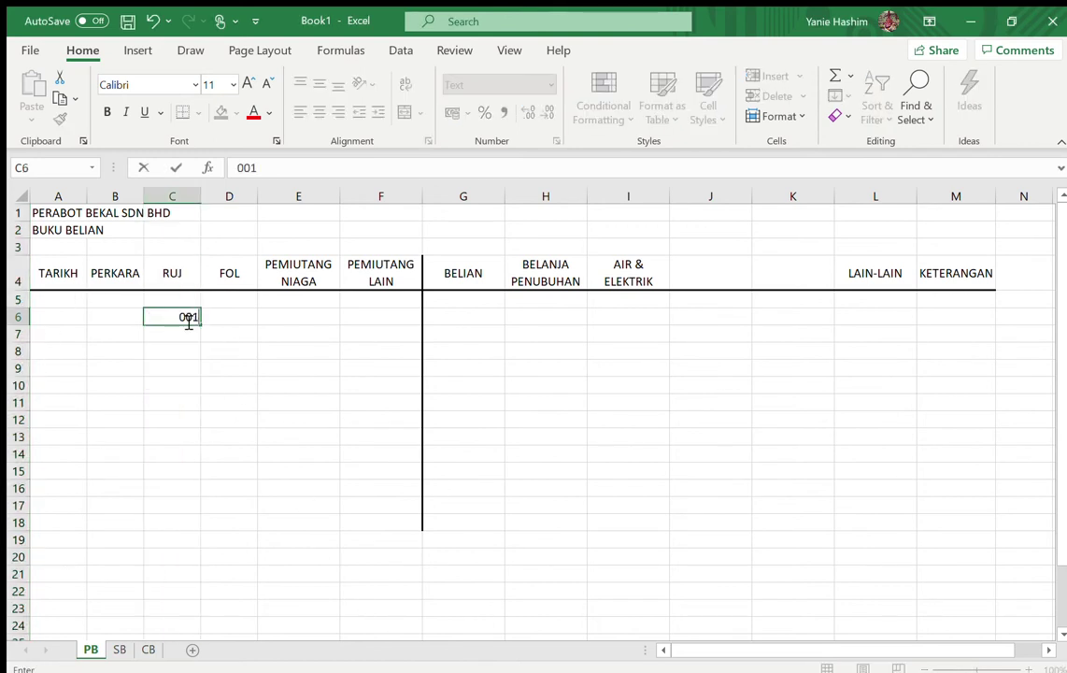
{"action": "key", "text": "Return"}
Undo the test entries in C6 and the trial Text format of column C
{"action": "key", "text": "ctrl+z"}
{"action": "key", "text": "ctrl+z"}
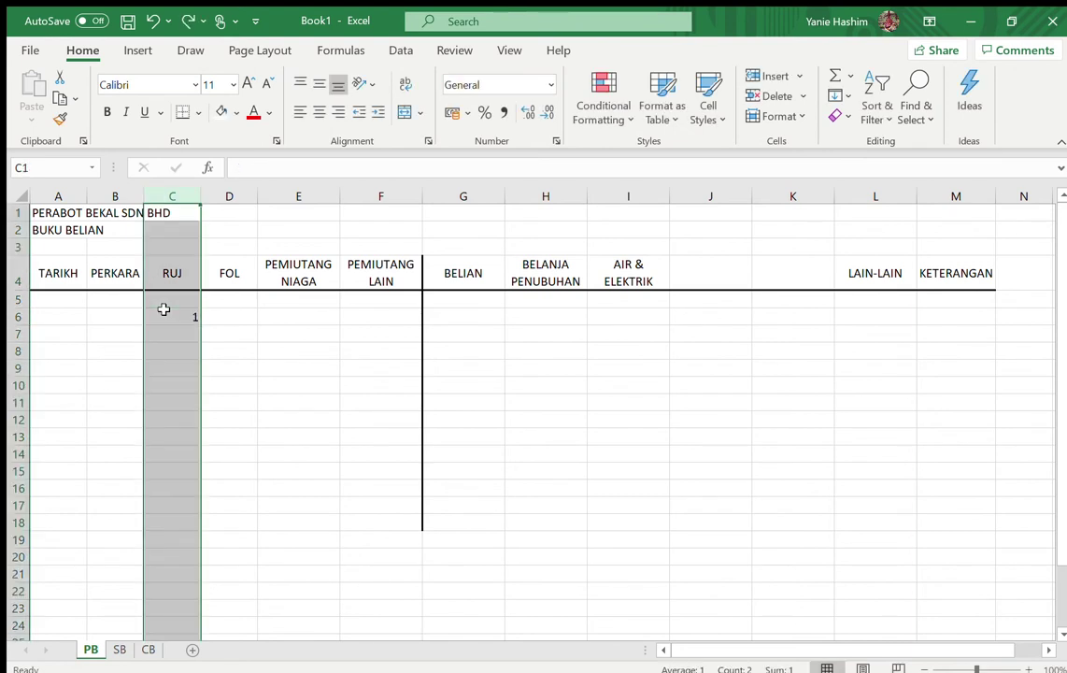
{"action": "key", "text": "ctrl+z"}
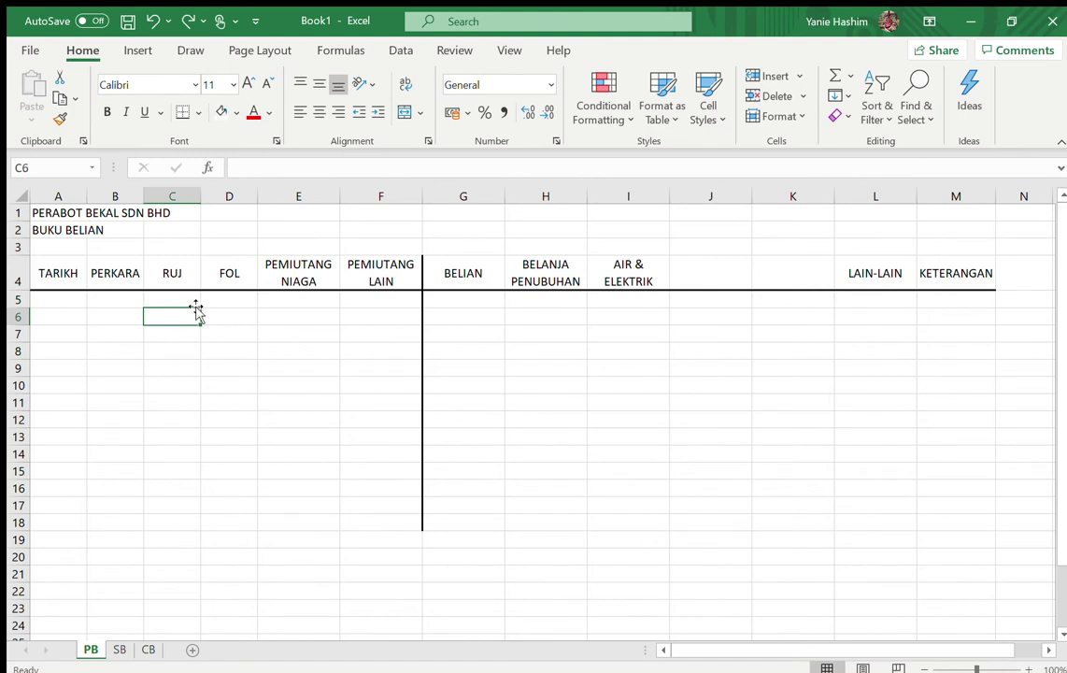
{"action": "key", "text": "ctrl+z"}
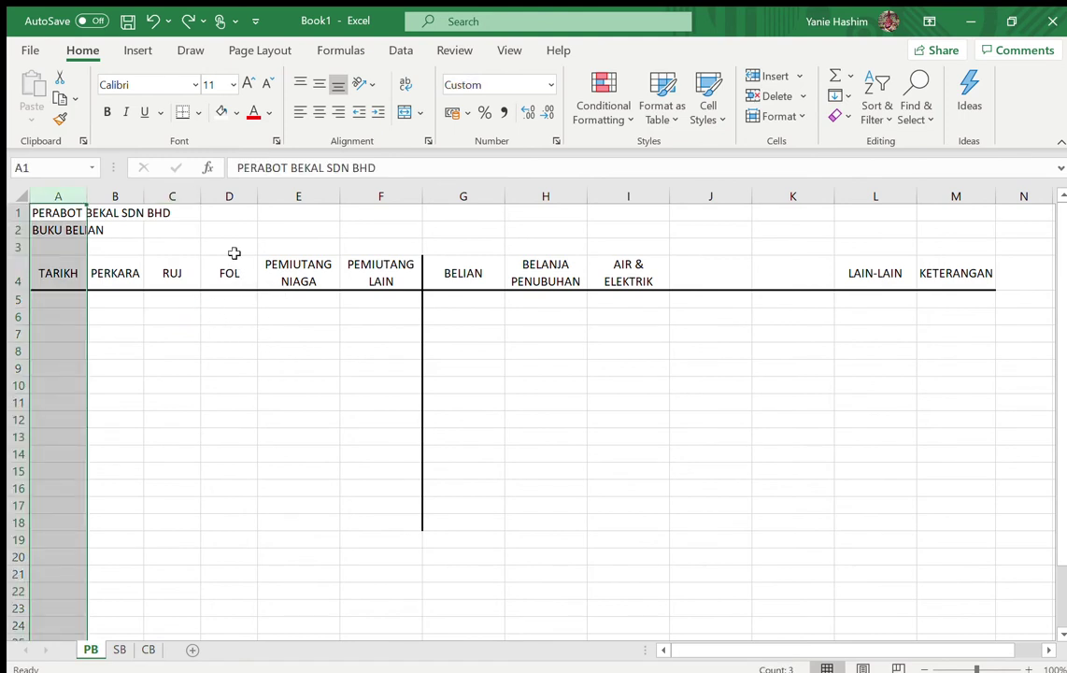
Set the whole RUJ column (C) to the Text format
{"action": "left_click", "coordinate": [161, 197]}
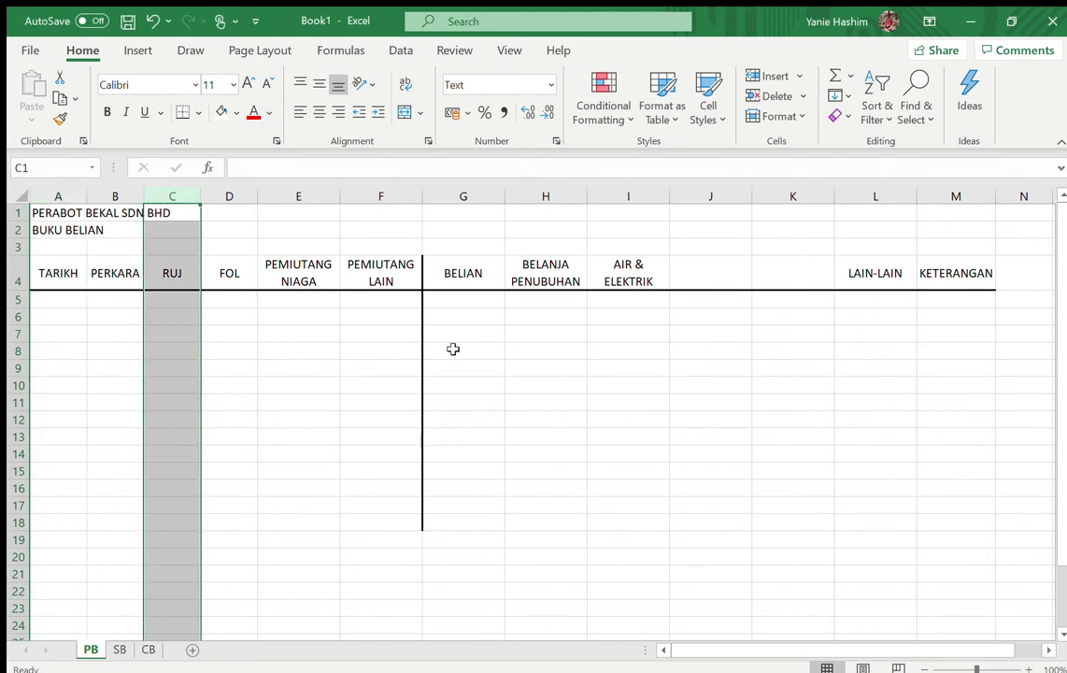
{"action": "left_click", "coordinate": [235, 383]}
Apply the Number format to the amount columns E to L
{"action": "left_click_drag", "start_coordinate": [300, 198], "coordinate": [869, 234]}
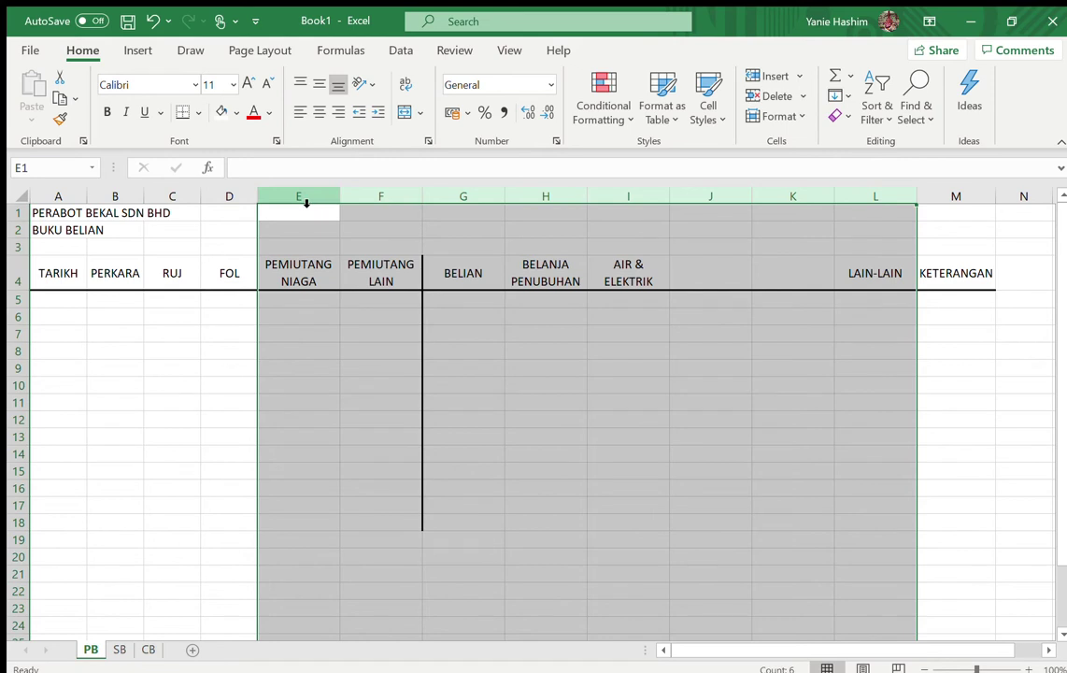
{"action": "left_click", "coordinate": [316, 380]}
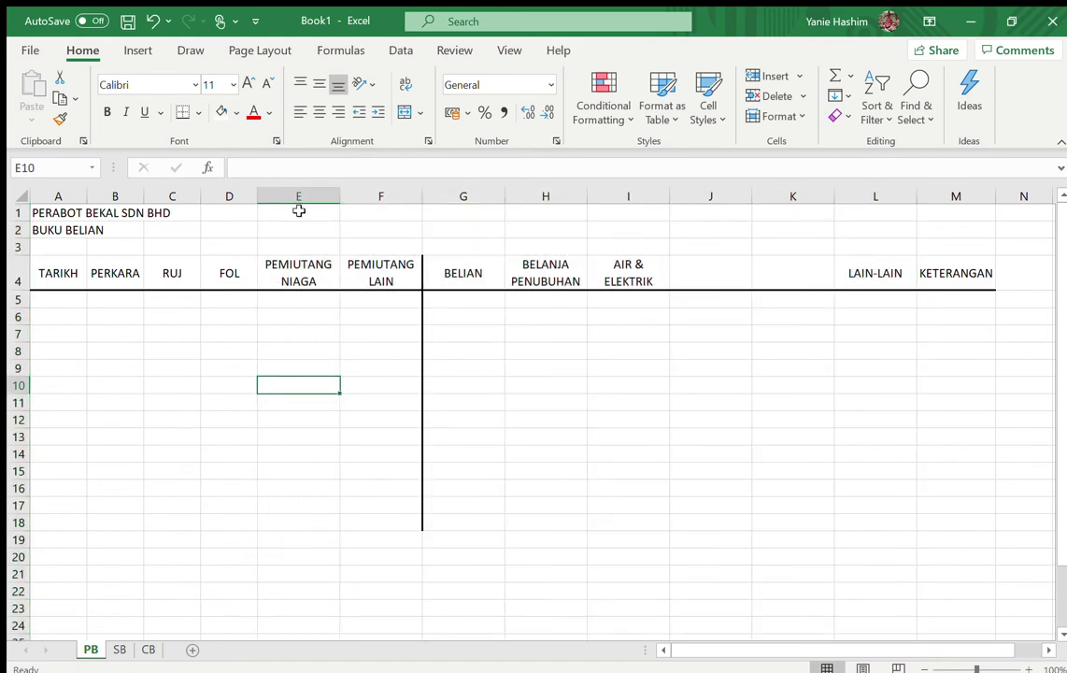
{"action": "left_click_drag", "start_coordinate": [291, 195], "coordinate": [869, 206]}
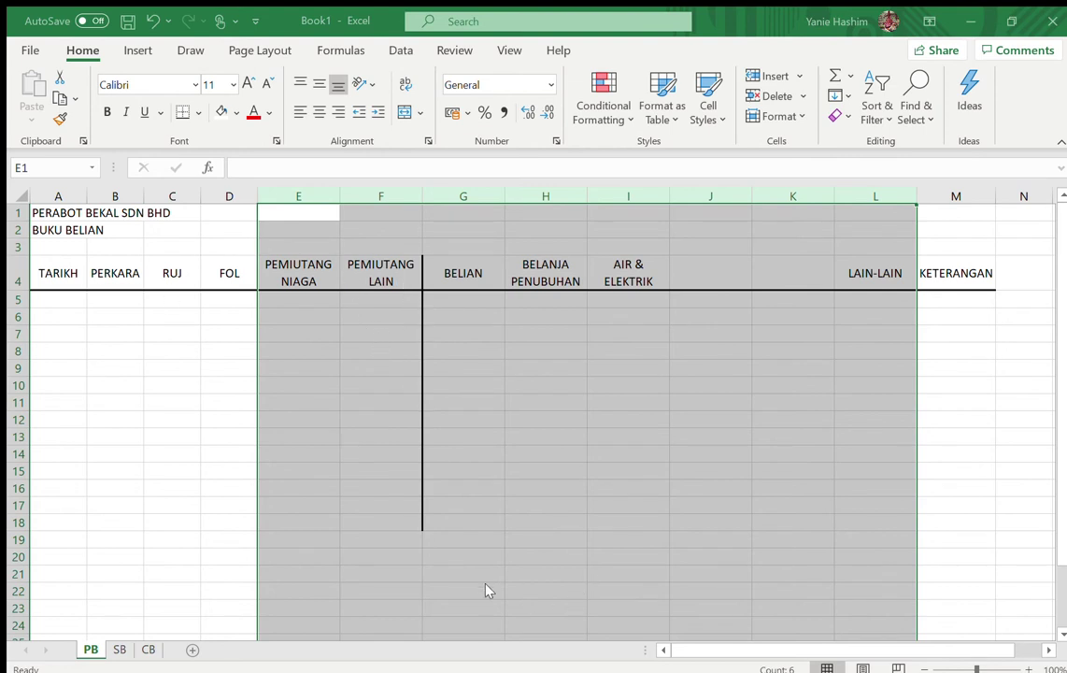
{"action": "key", "text": "ctrl+shift+1"}
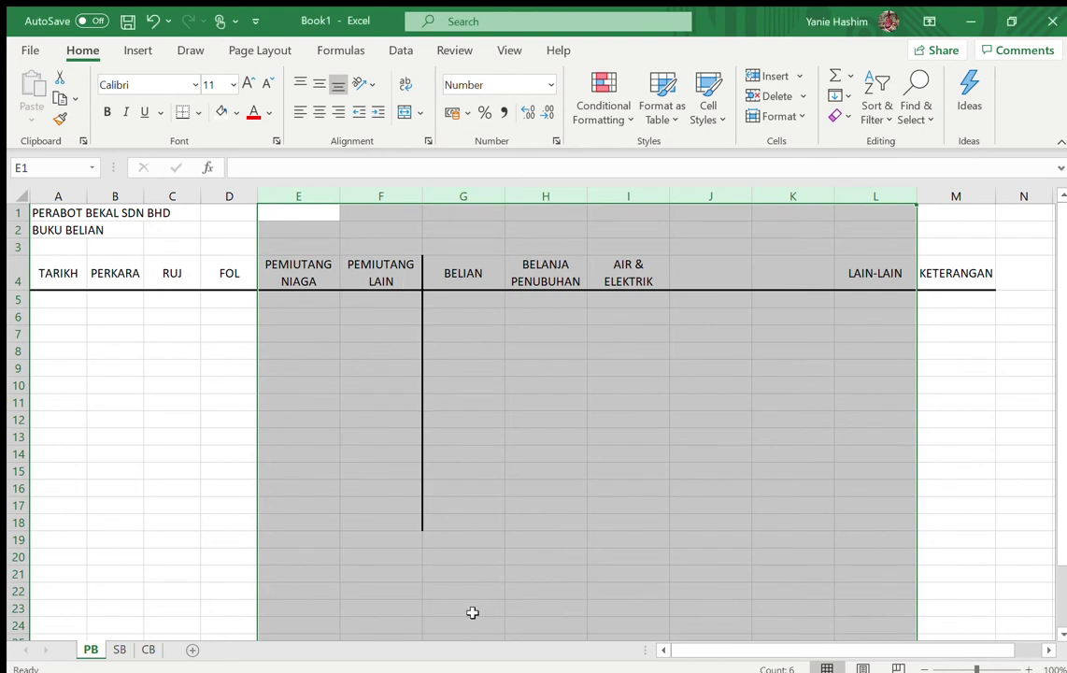
{"action": "left_click", "coordinate": [610, 431]}
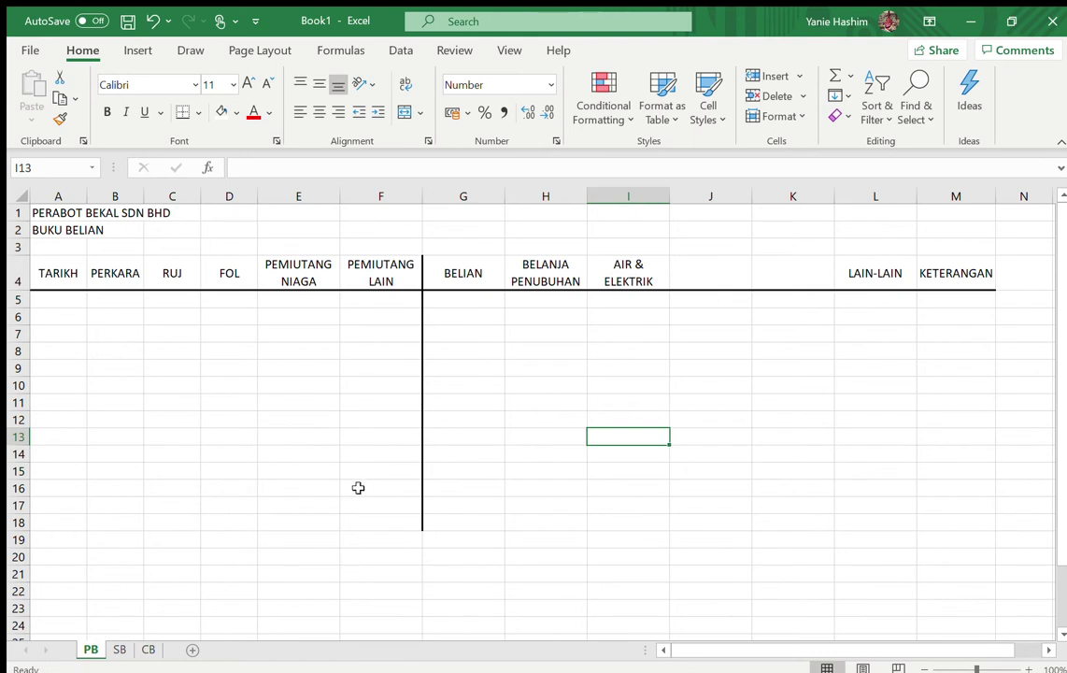
Add a thick top border and a double bottom border to the totals row A18:M18
{"action": "left_click_drag", "start_coordinate": [40, 519], "coordinate": [964, 517]}
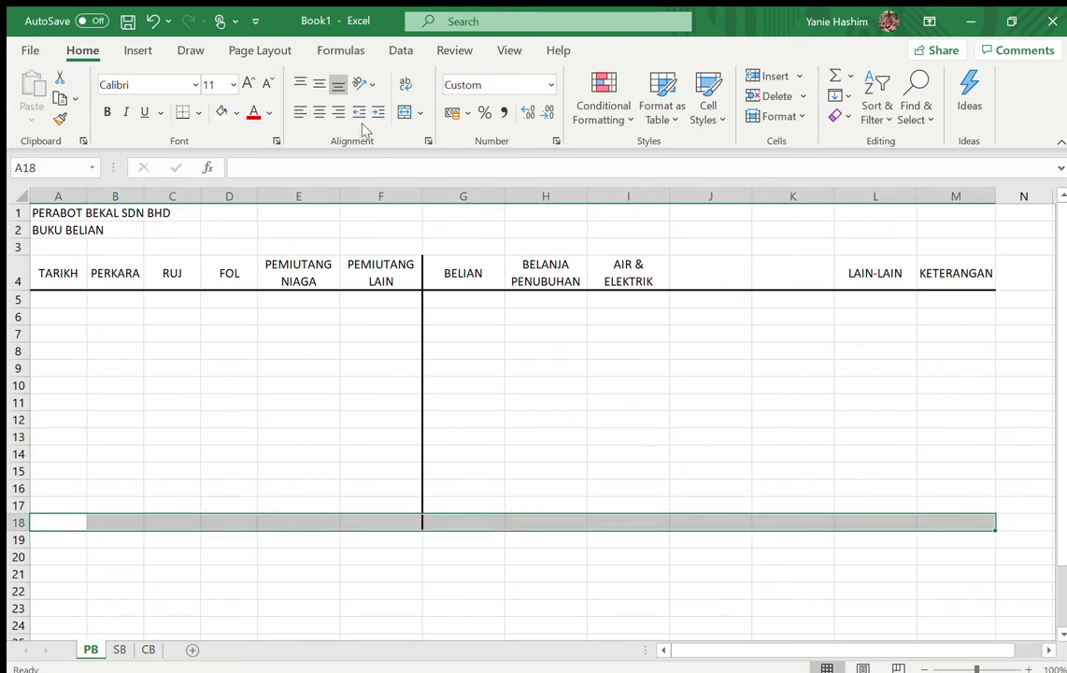
{"action": "left_click", "coordinate": [182, 111]}
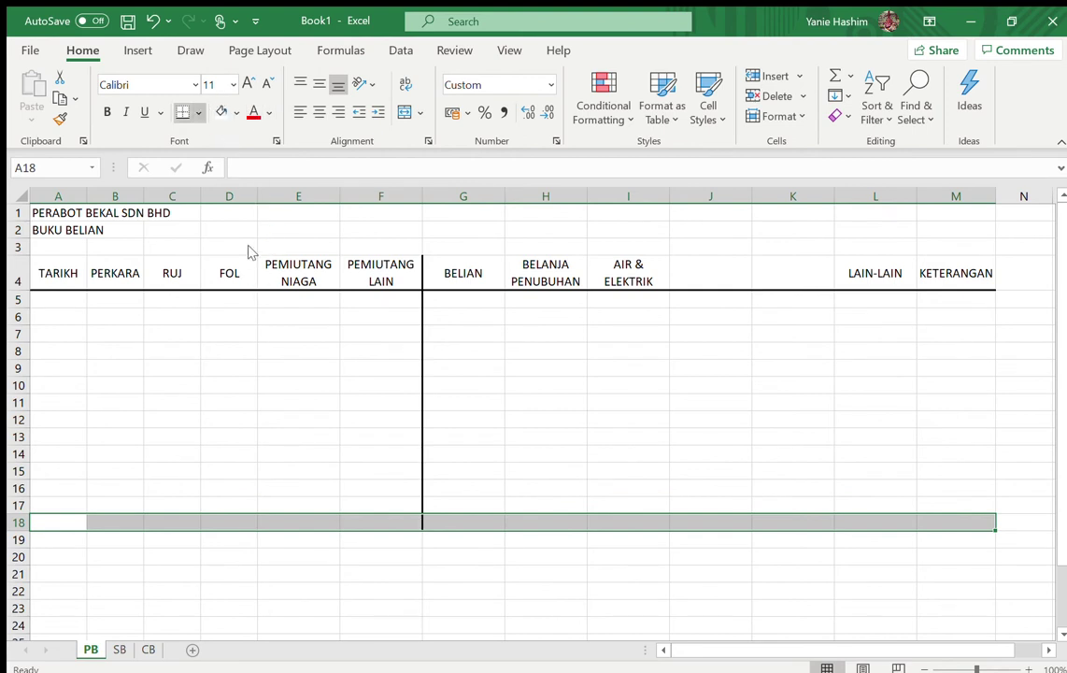
{"action": "left_click", "coordinate": [182, 112]}
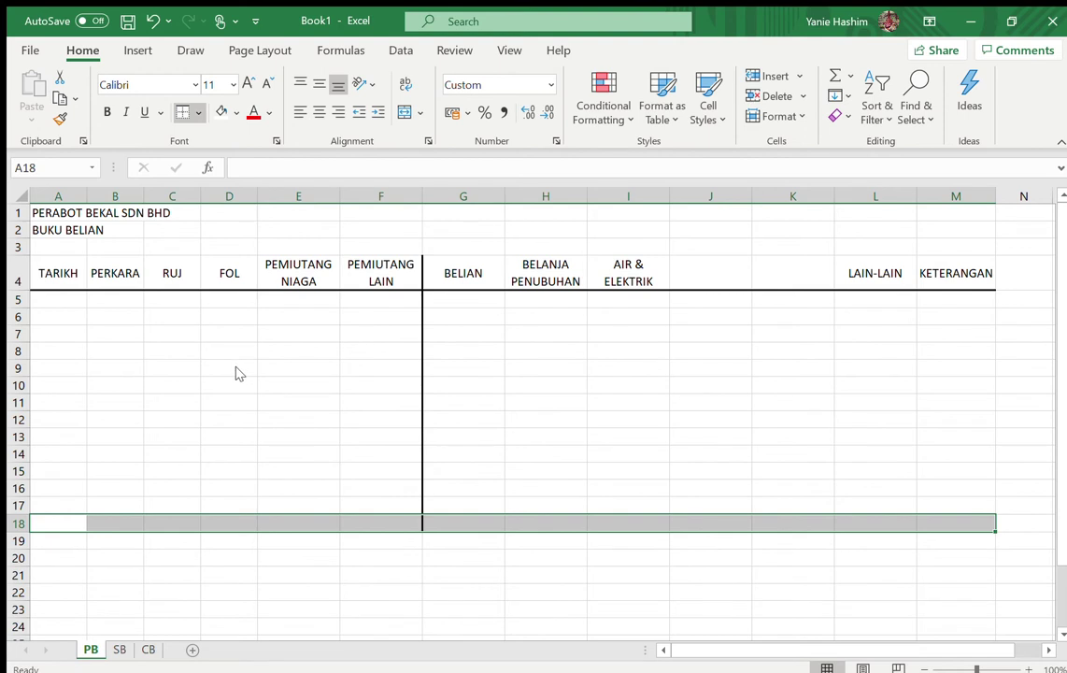
{"action": "left_click", "coordinate": [298, 482]}
{"action": "left_click", "coordinate": [391, 562]}
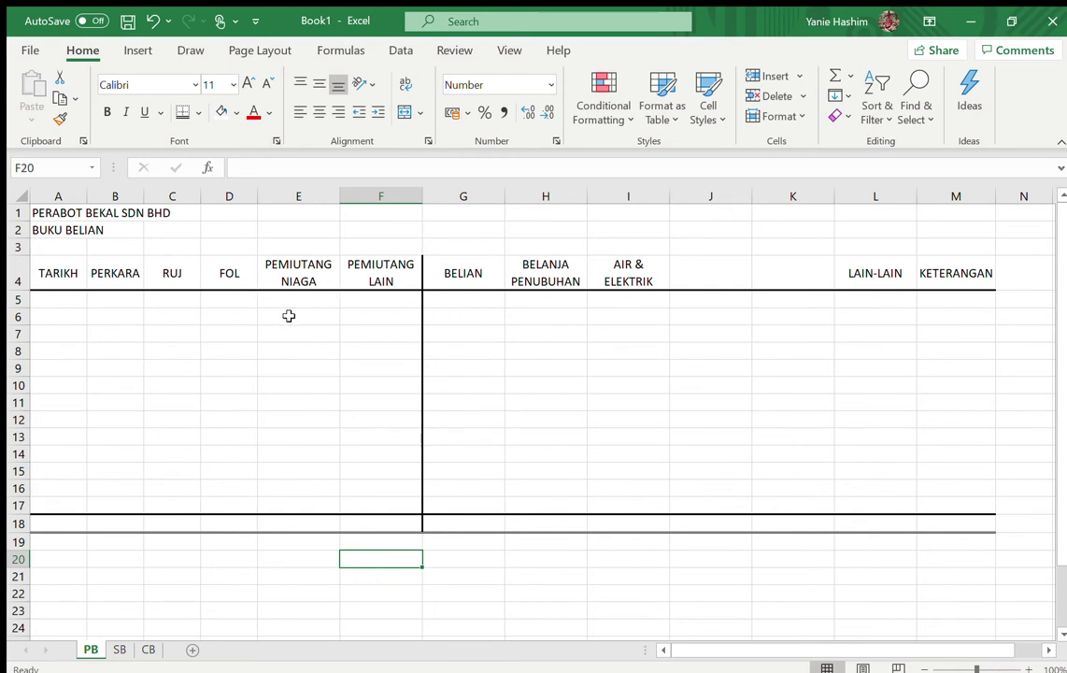
Enter the year 2020 in A5 under the TARIKH heading
{"action": "left_click", "coordinate": [452, 313]}
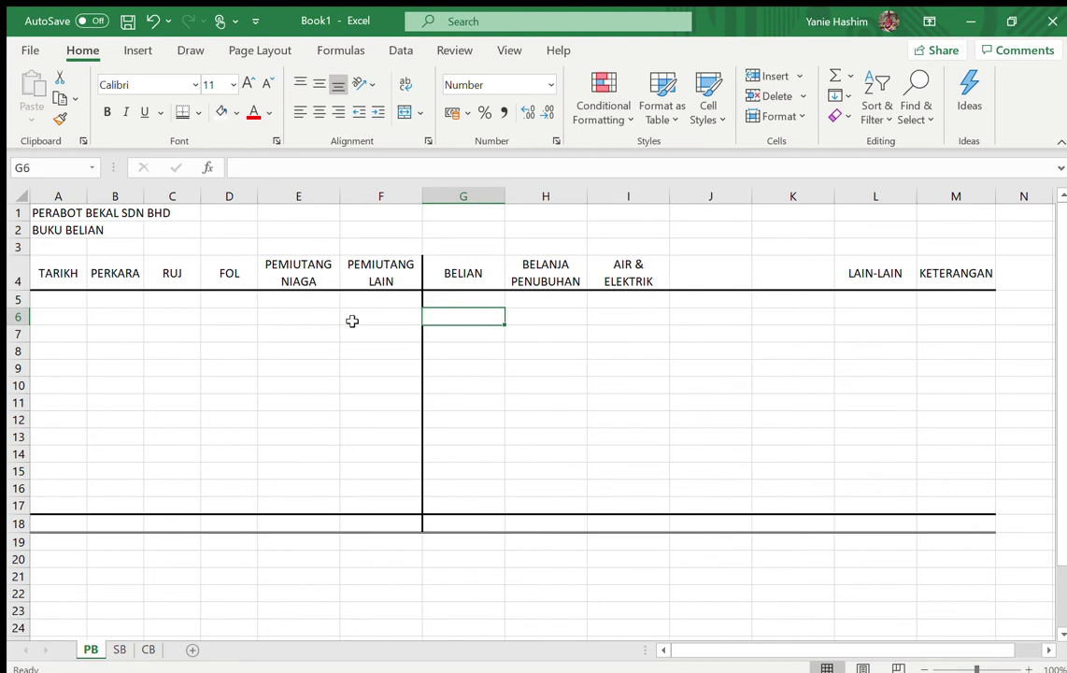
{"action": "left_click", "coordinate": [65, 299]}
{"action": "type", "text": "12/7"}
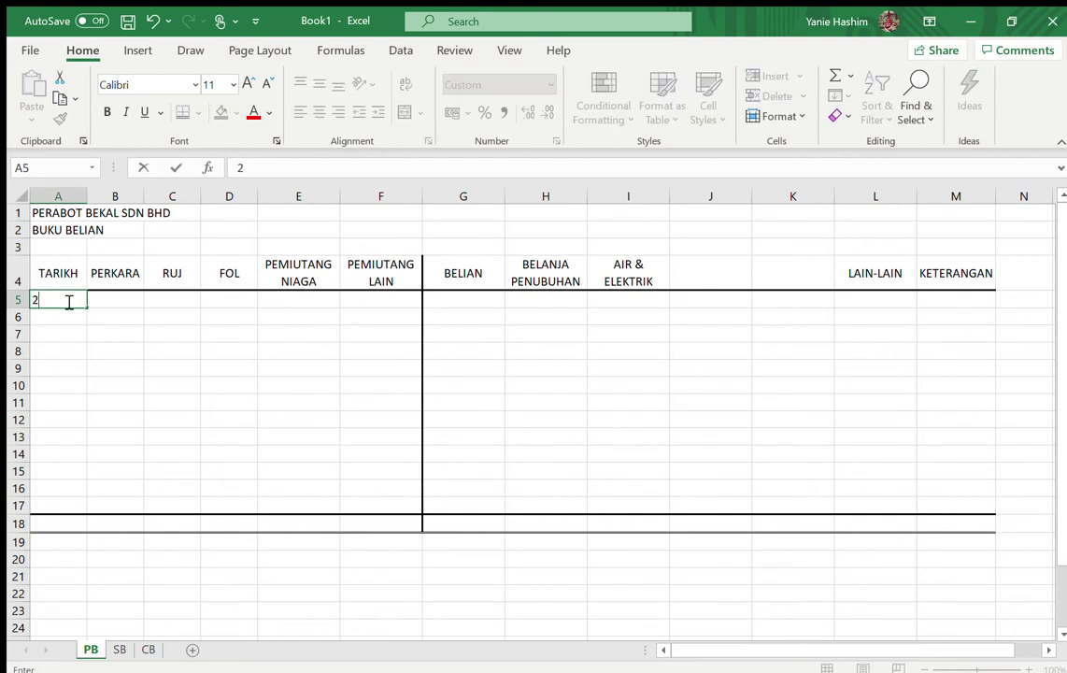
{"action": "key", "text": "Return"}
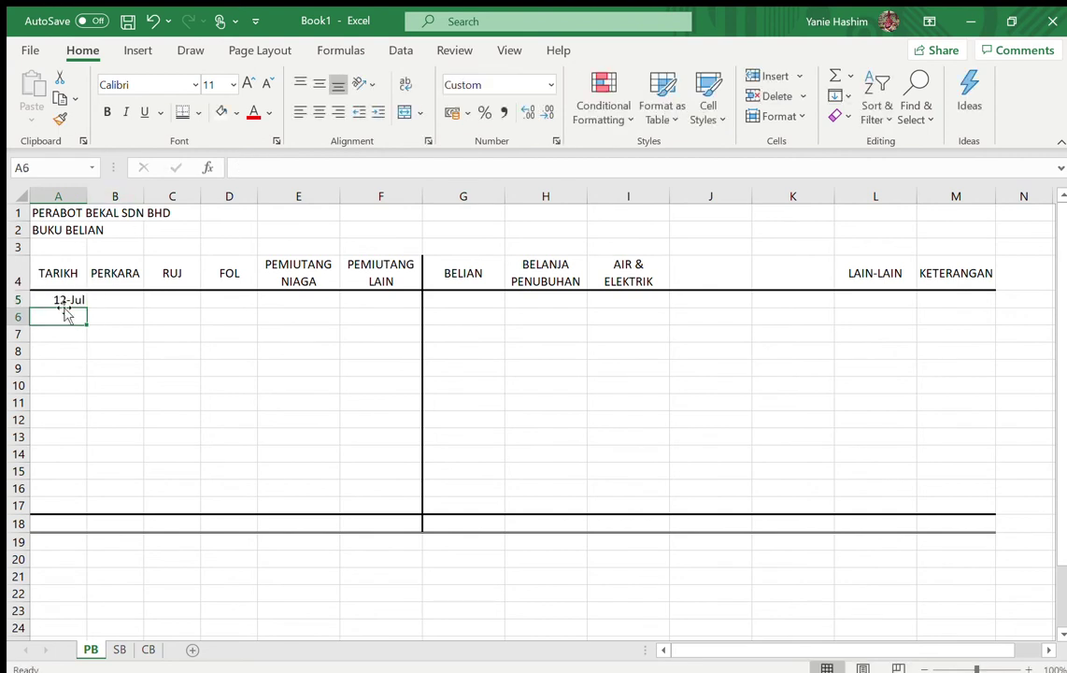
Change row 5 to a plain number format so the year in A5 displays as 2020
{"action": "left_click", "coordinate": [14, 300]}
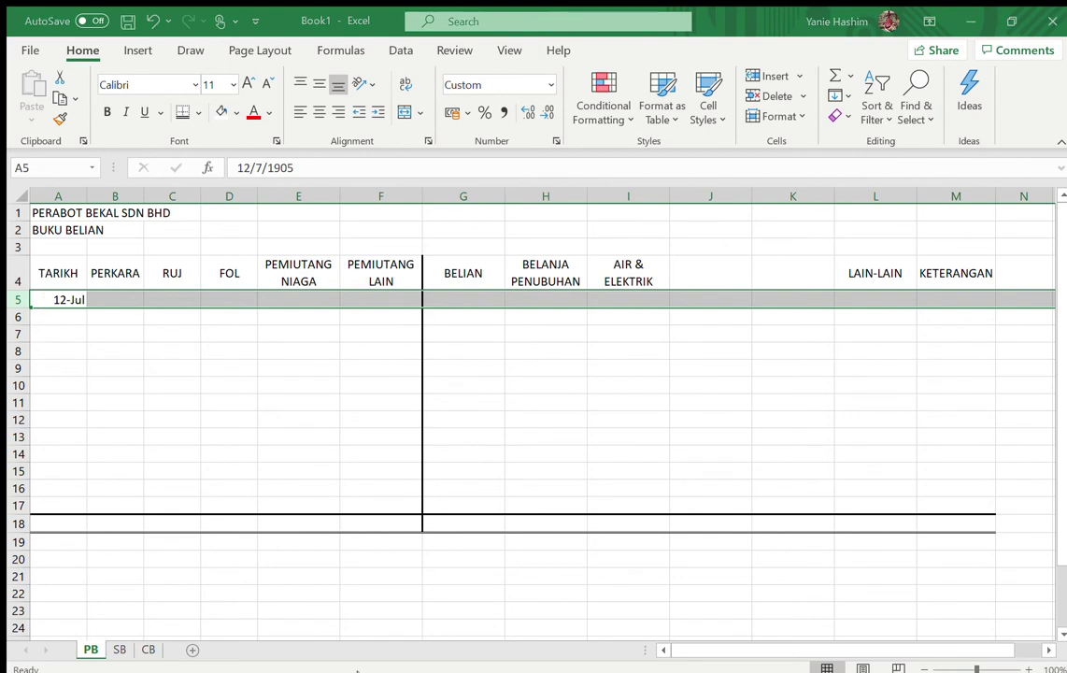
{"action": "key", "text": "ctrl+shift+asciitilde"}
{"action": "left_click", "coordinate": [131, 383]}
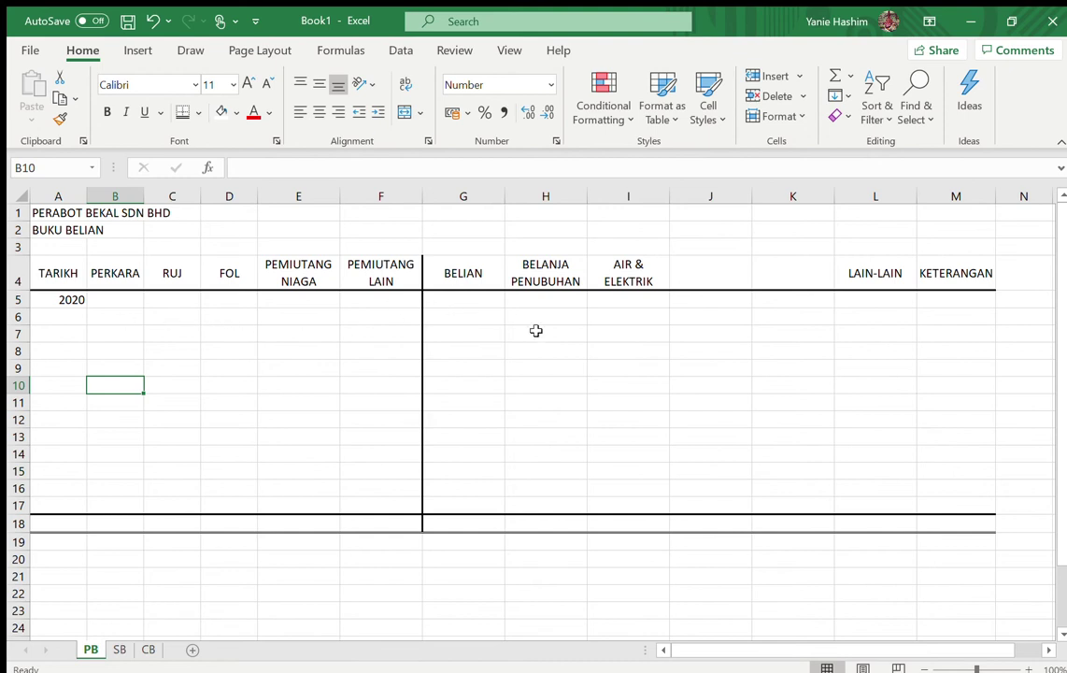
{"action": "left_click", "coordinate": [69, 317]}
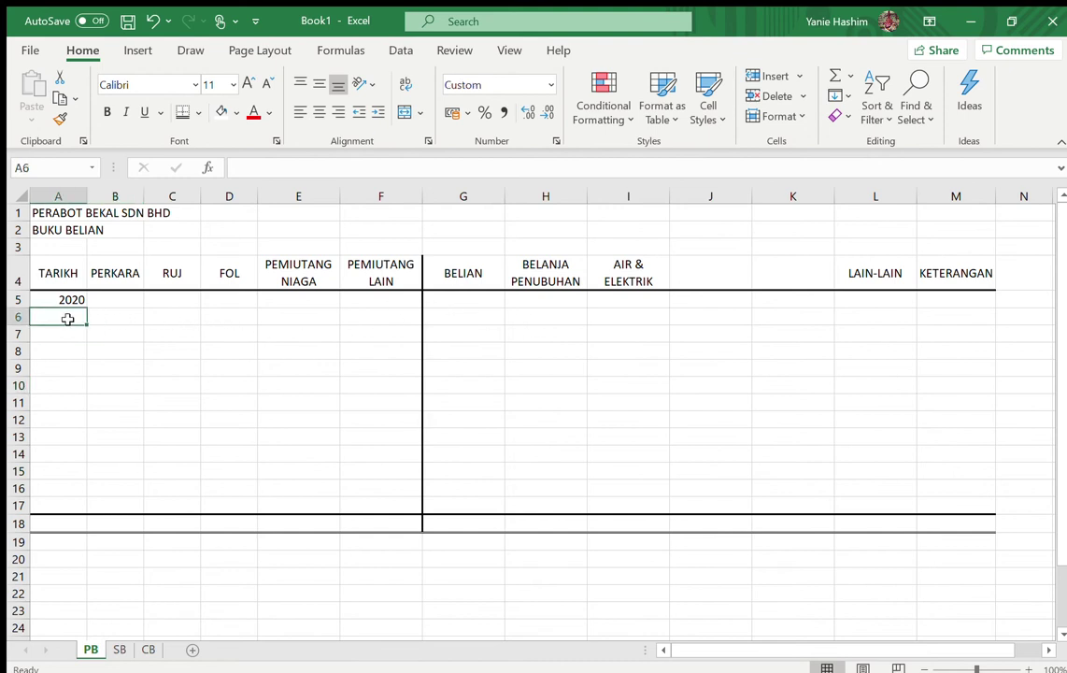
Try the date entry 1/3 in A6 below the year, and undo it
{"action": "type", "text": "1/3"}
{"action": "key", "text": "Return"}
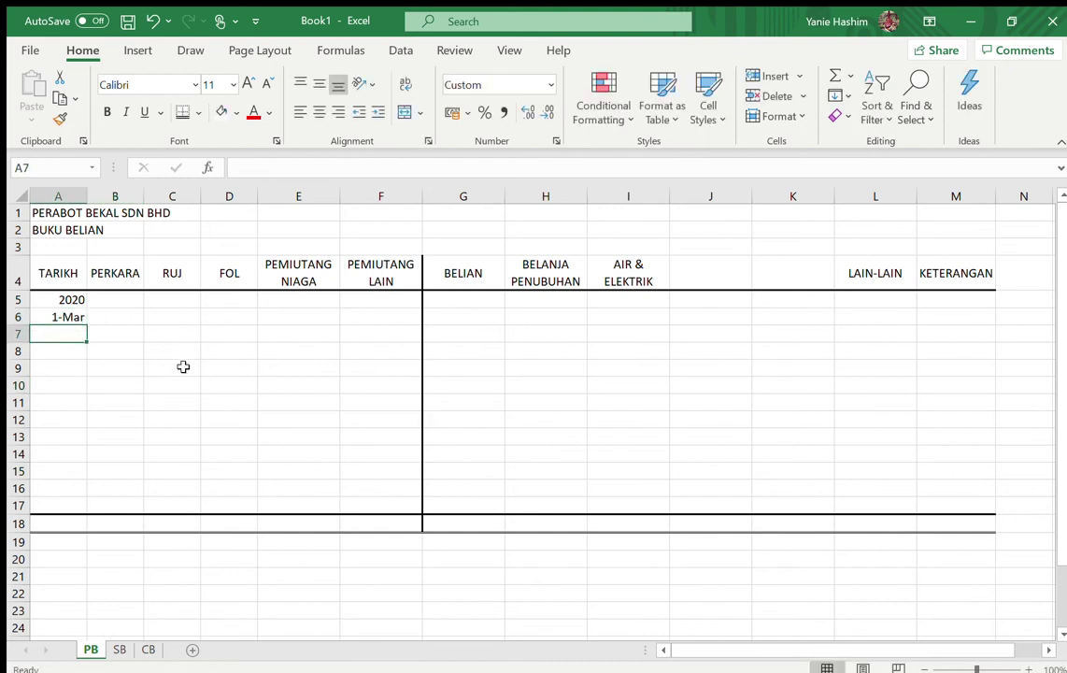
{"action": "key", "text": "ctrl+z"}
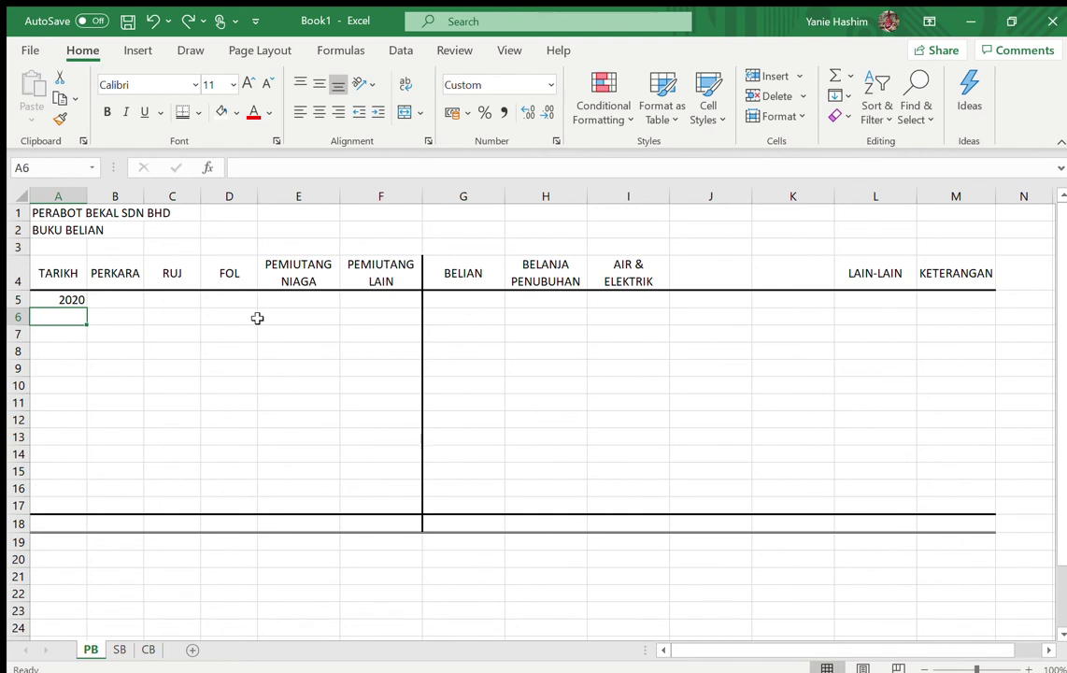
Link the PEMIUTANG NIAGA cell E6 to the BELIAN amount with the formula =G6
{"action": "left_click", "coordinate": [477, 321]}
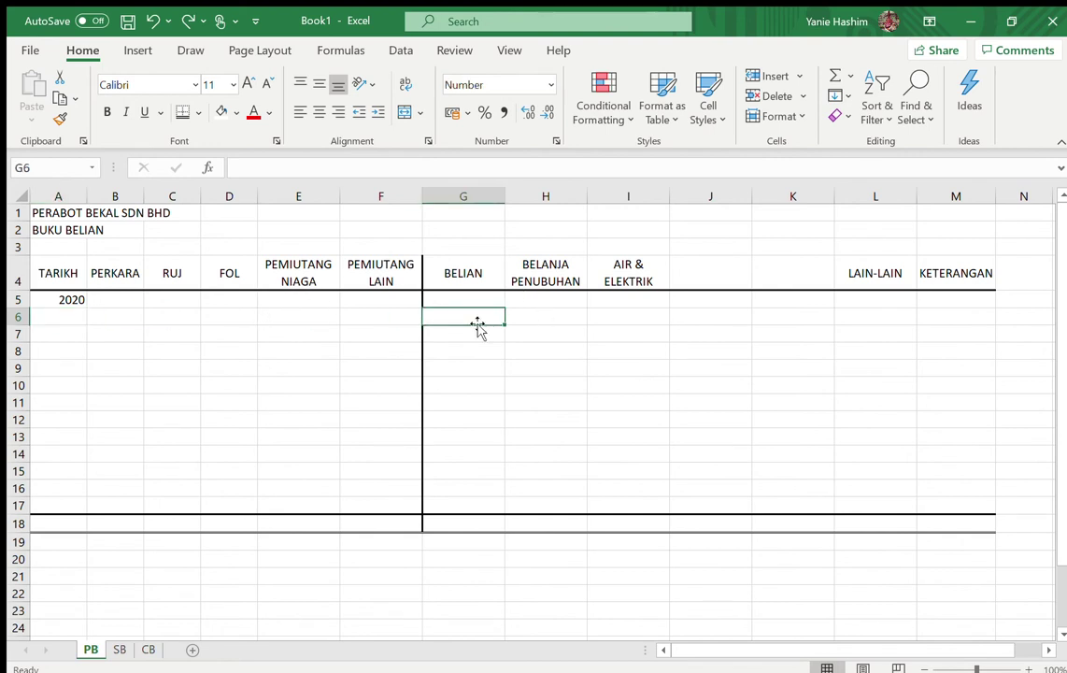
{"action": "left_click", "coordinate": [306, 312]}
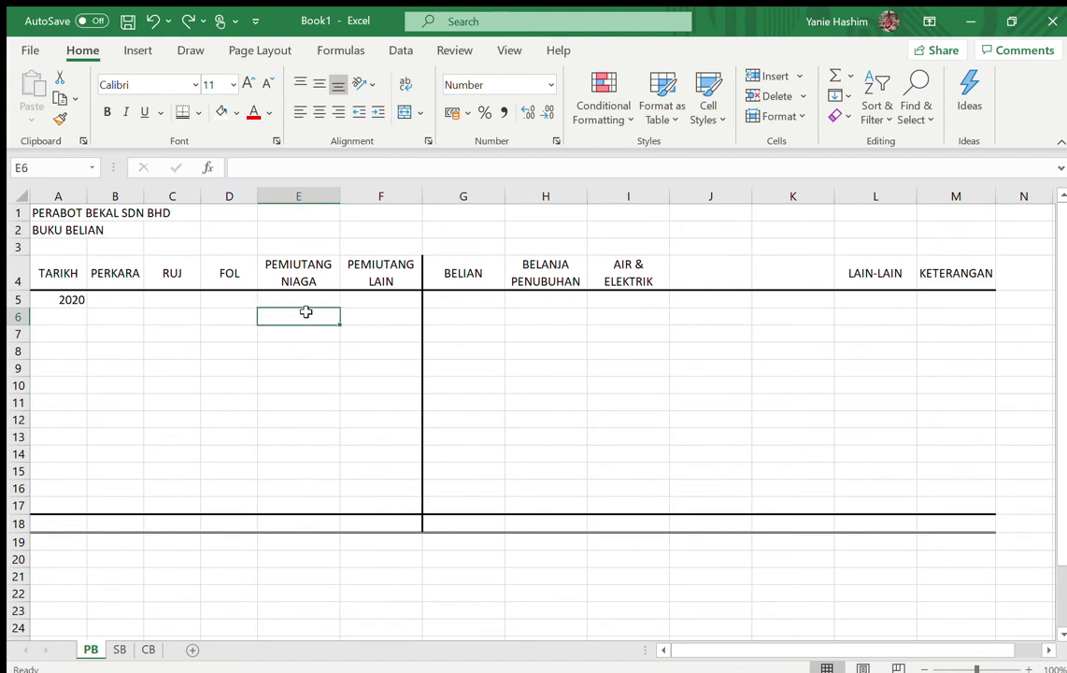
{"action": "type", "text": "="}
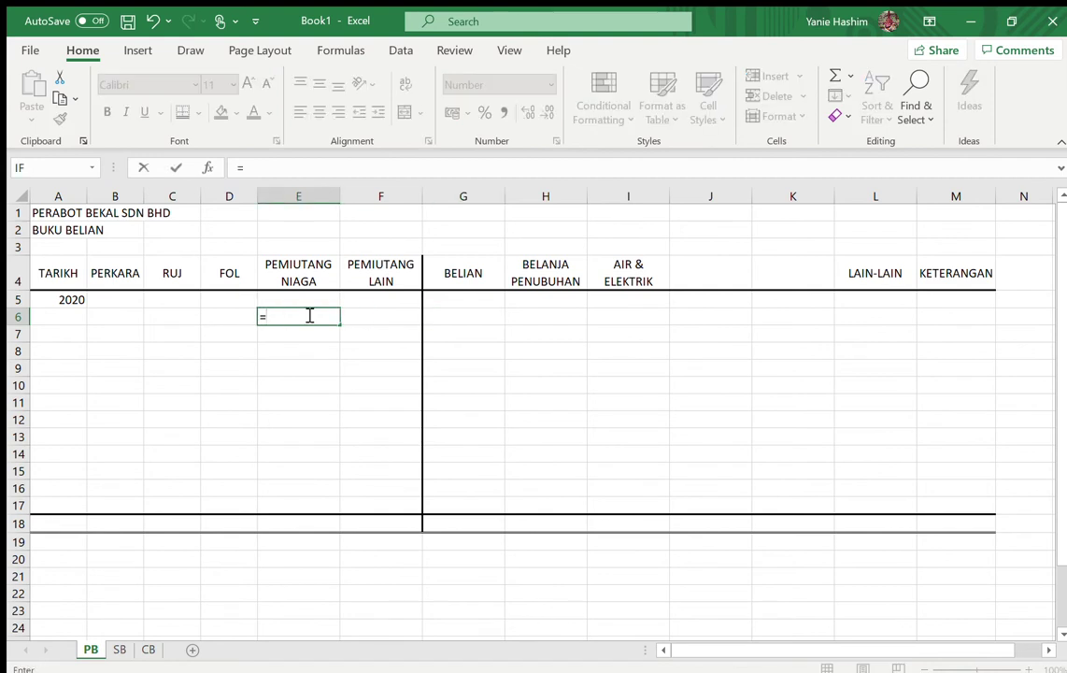
{"action": "left_click", "coordinate": [457, 318]}
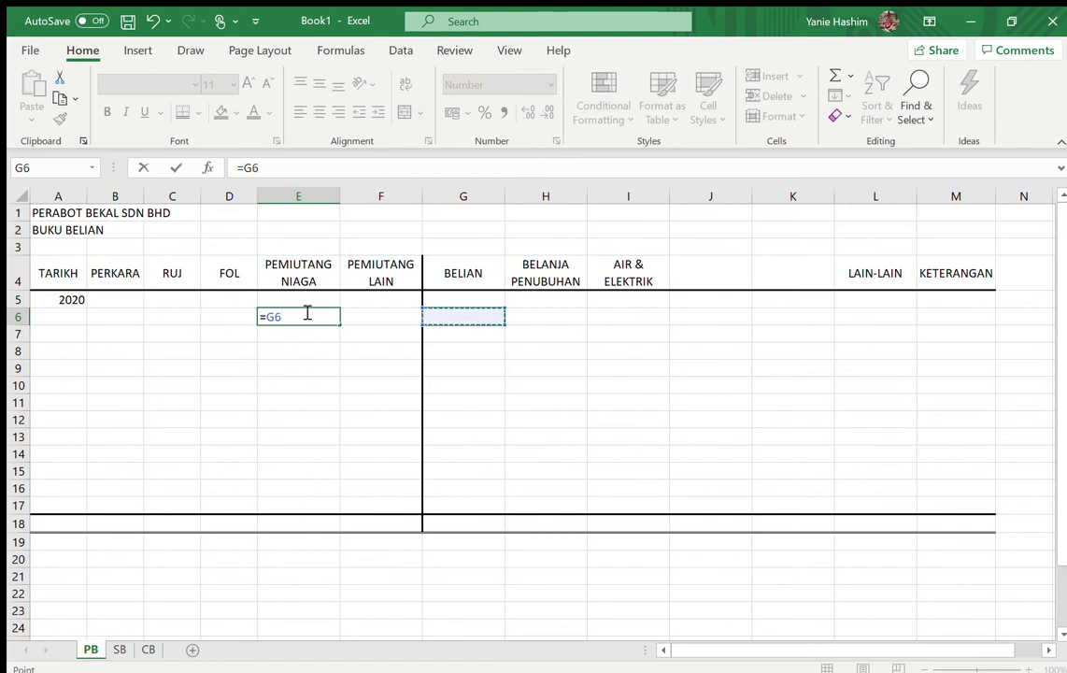
{"action": "key", "text": "Escape"}
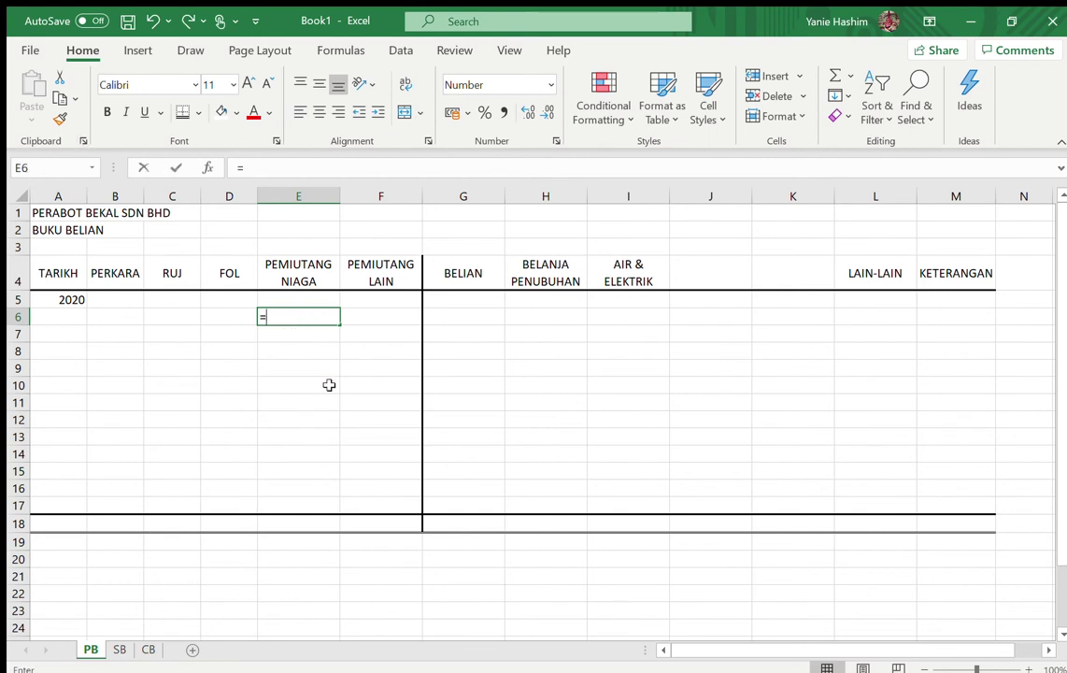
{"action": "type", "text": "="}
{"action": "left_click", "coordinate": [481, 316]}
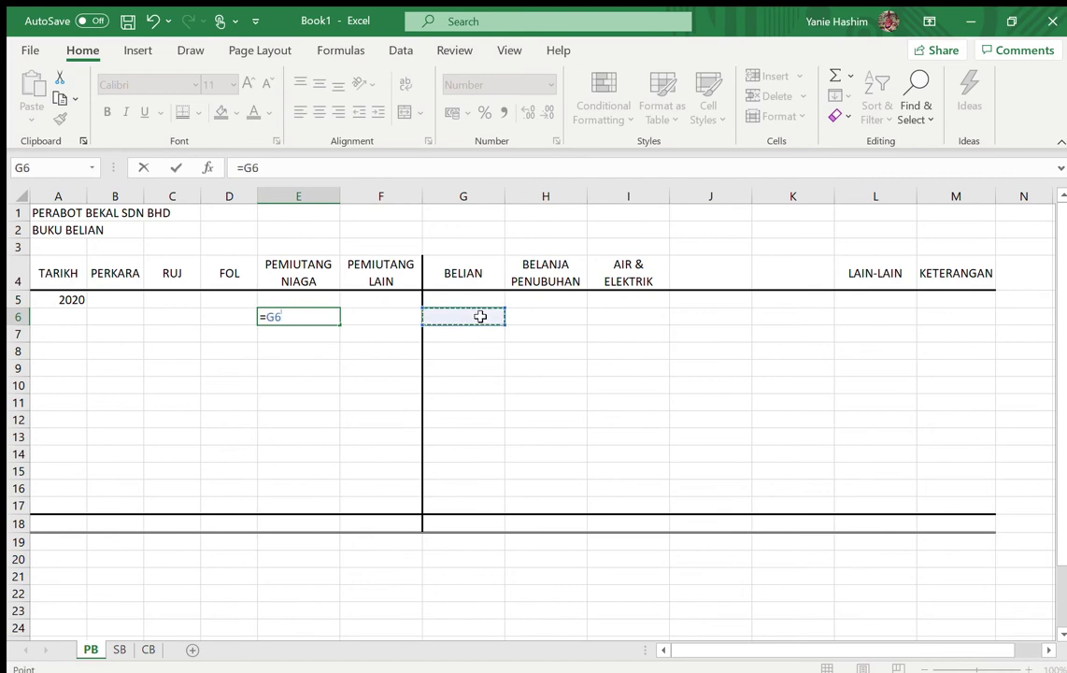
{"action": "key", "text": "Return"}
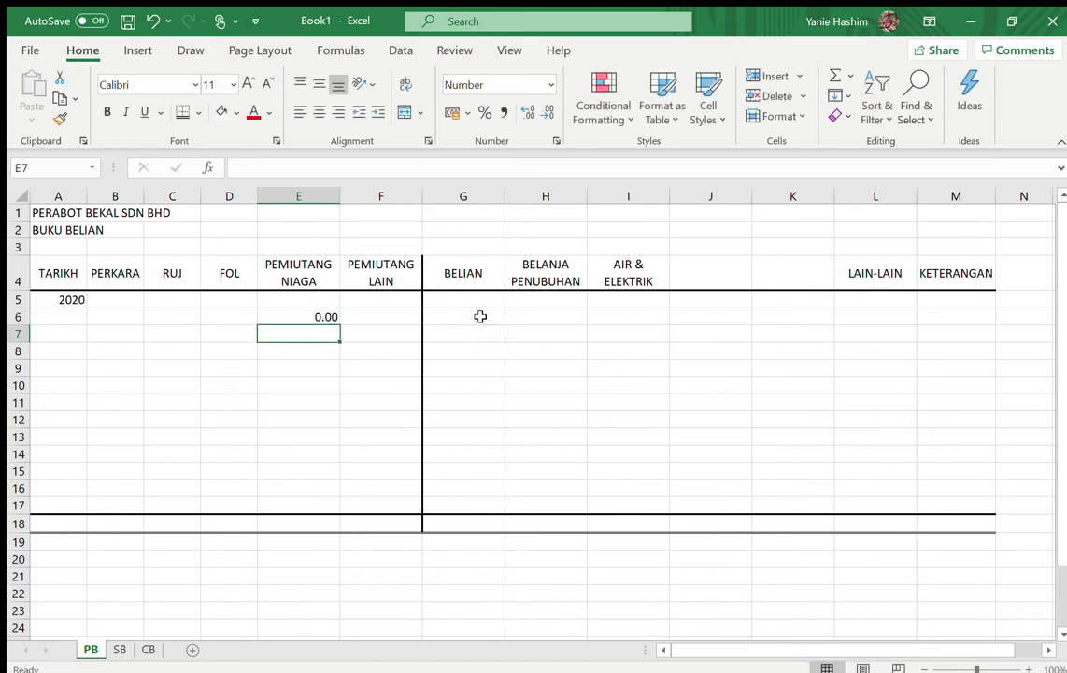
Link the PEMIUTANG NIAGA cell E7 to the BELIAN column with the formula =G7
{"action": "left_click", "coordinate": [328, 316]}
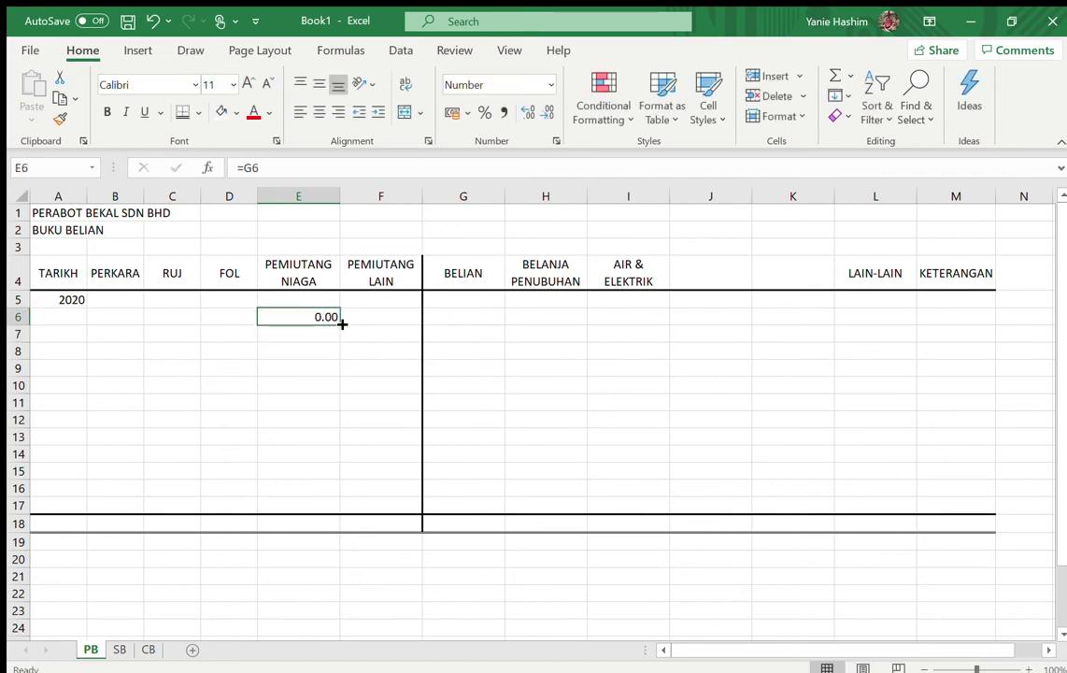
{"action": "left_click", "coordinate": [316, 333]}
{"action": "type", "text": "="}
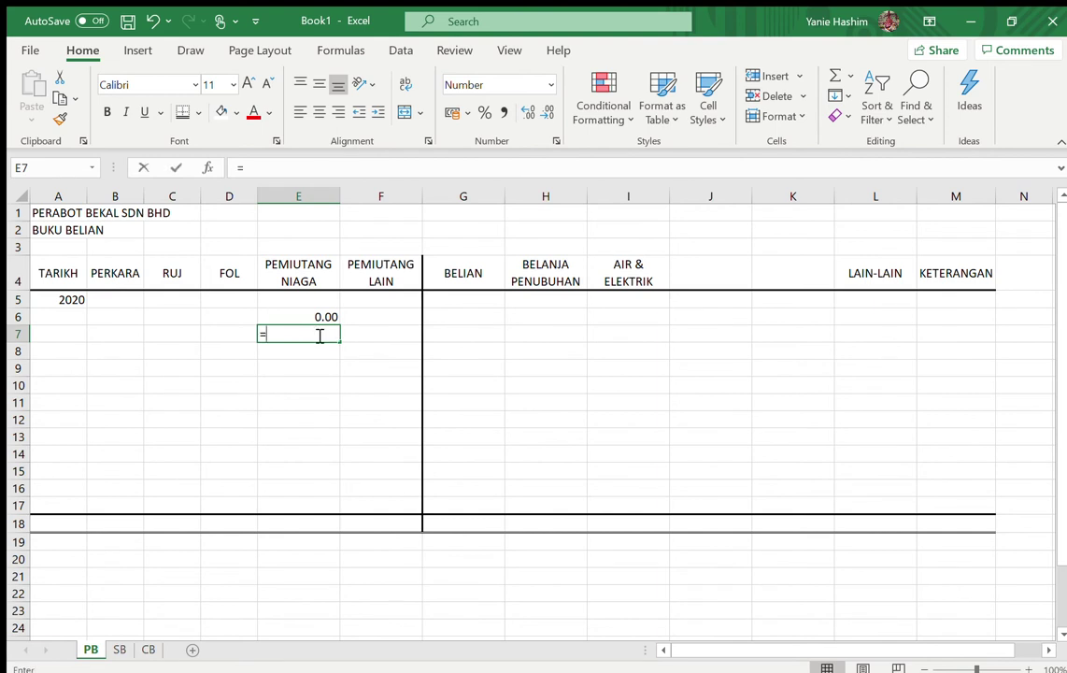
{"action": "left_click", "coordinate": [455, 335]}
{"action": "key", "text": "Return"}
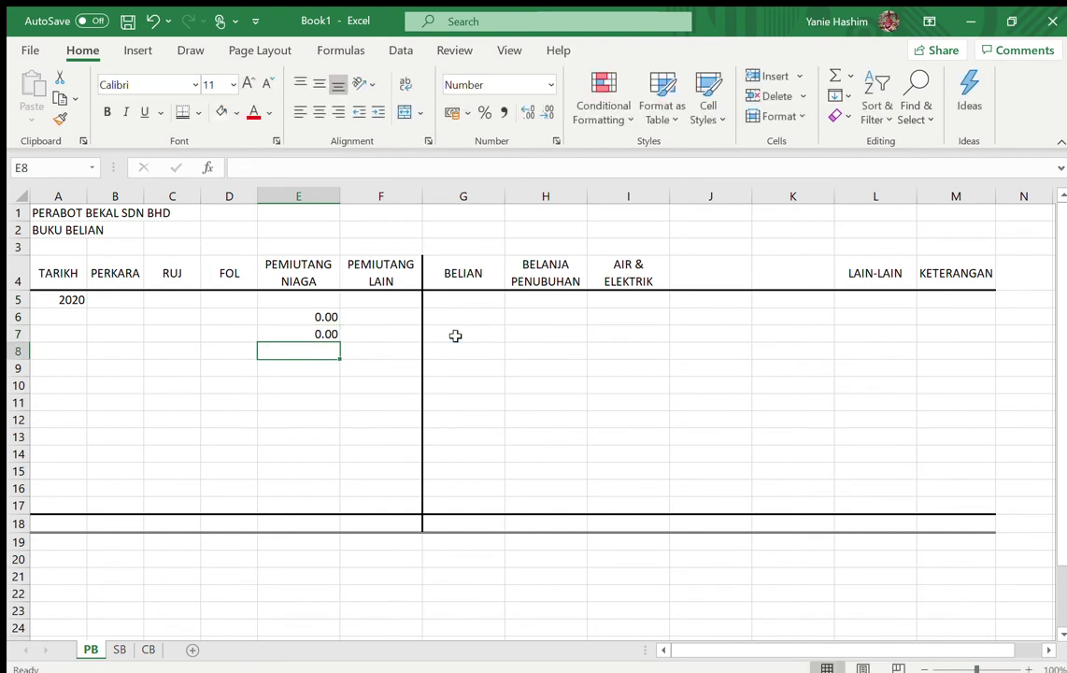
Try to fill the E7 formula down the PEMIUTANG NIAGA column to the row above the totals, and undo the fill
{"action": "left_click", "coordinate": [318, 332]}
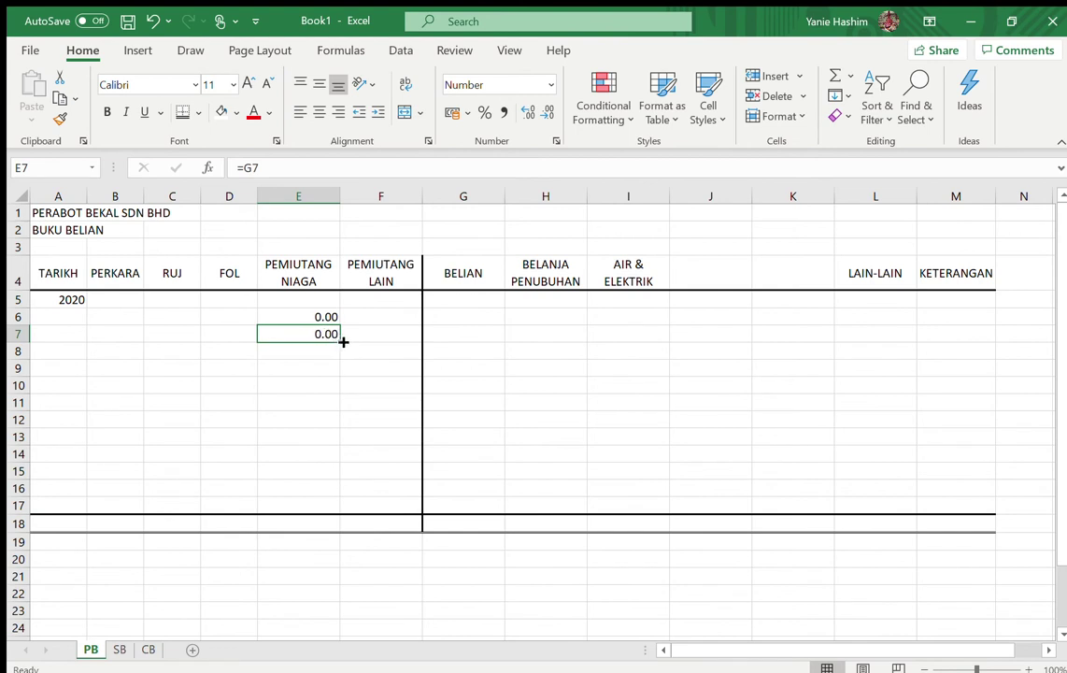
{"action": "left_click_drag", "start_coordinate": [342, 341], "coordinate": [335, 521]}
{"action": "left_click", "coordinate": [512, 389]}
{"action": "key", "text": "ctrl+z"}
Try the range reference =H6:L6 in the PEMIUTANG LAIN cell F6
{"action": "left_click", "coordinate": [369, 316]}
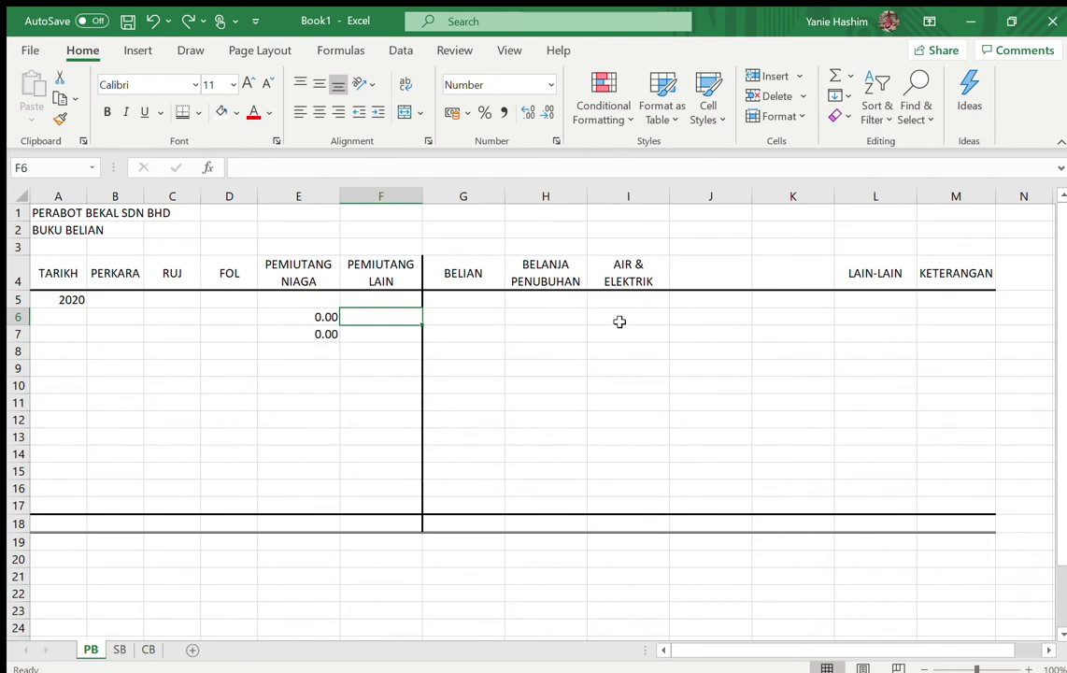
{"action": "left_click", "coordinate": [526, 315]}
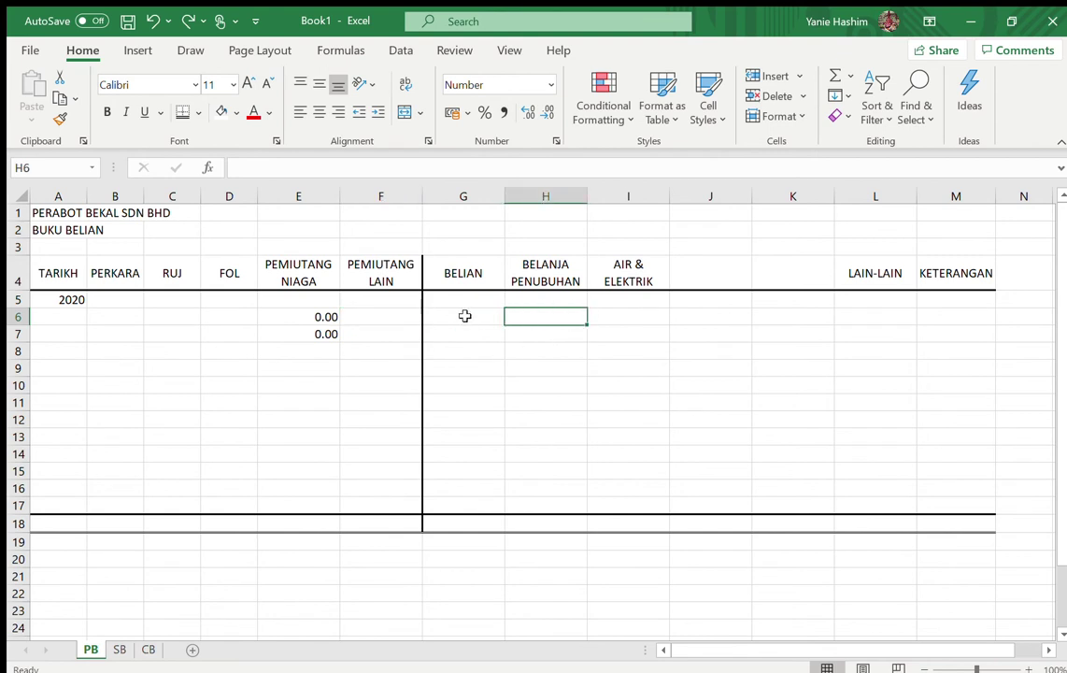
{"action": "left_click", "coordinate": [393, 316]}
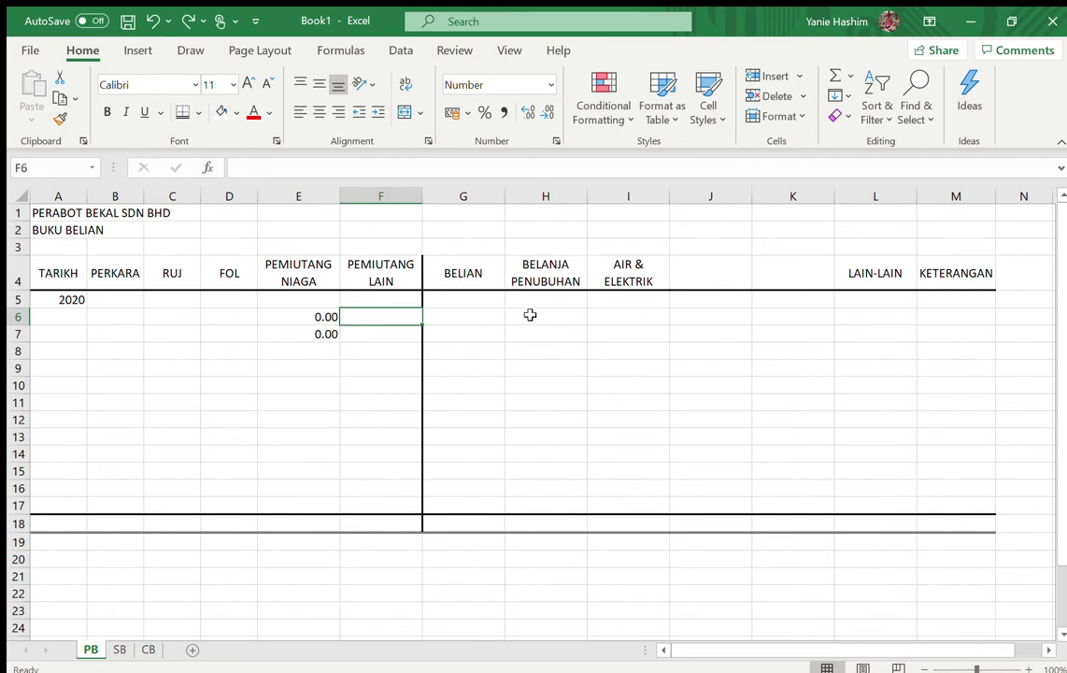
{"action": "type", "text": "="}
{"action": "left_click_drag", "start_coordinate": [538, 315], "coordinate": [848, 311]}
{"action": "key", "text": "ctrl+Return"}
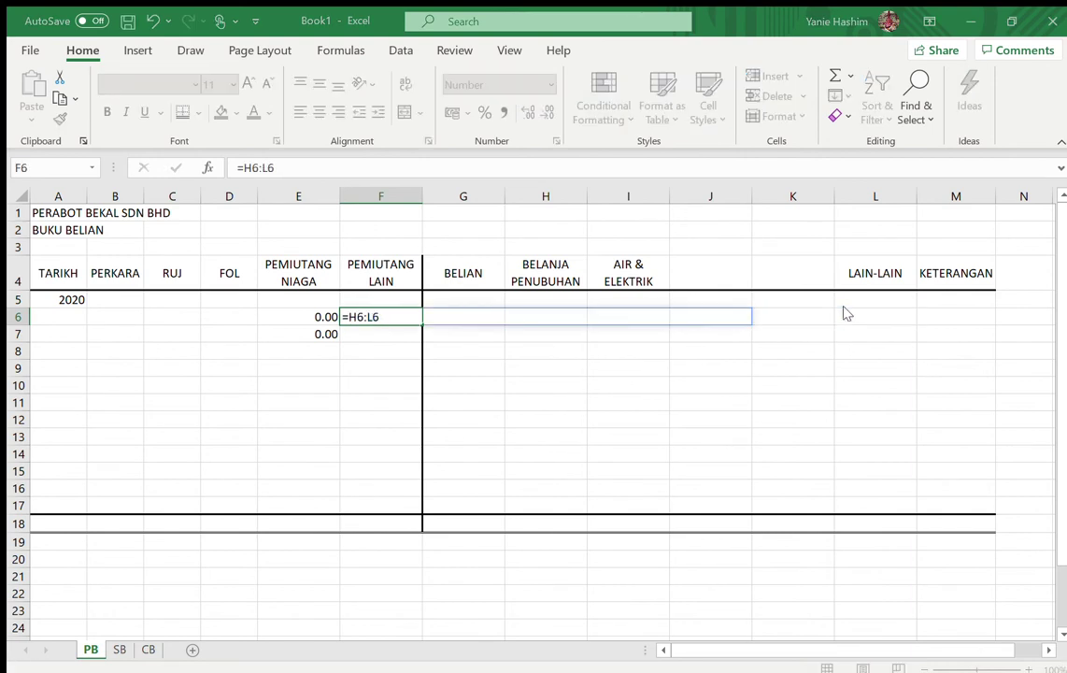
{"action": "key", "text": "Return"}
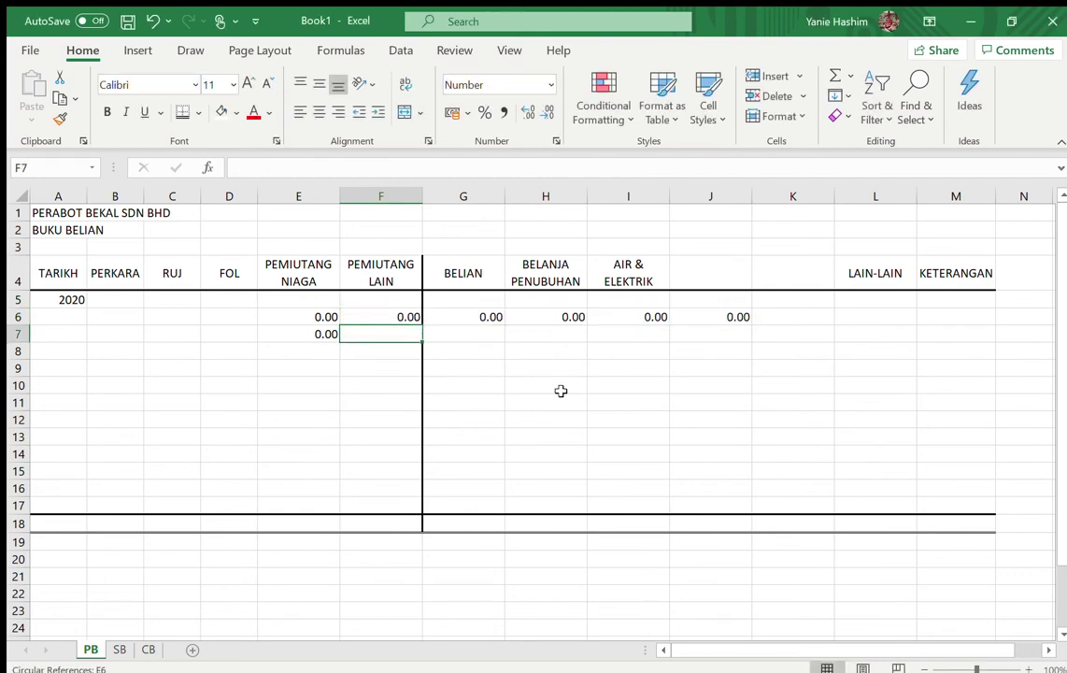
Replace the formula in F6 under PEMIUTANG LAIN with =SUM(H6:L6)
{"action": "left_click", "coordinate": [409, 315]}
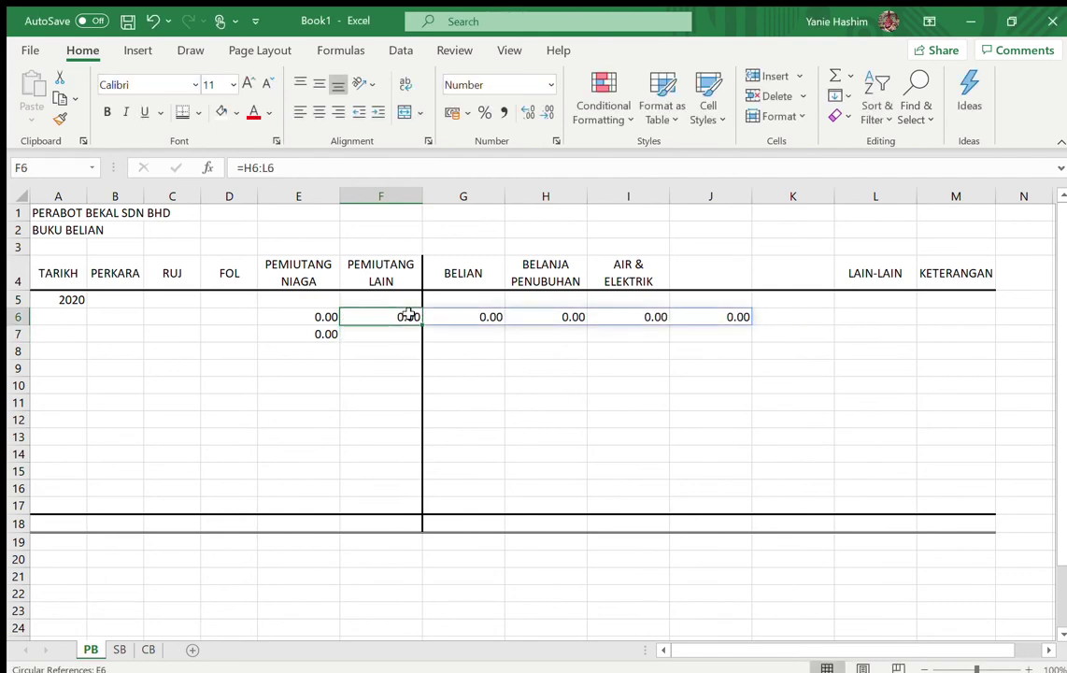
{"action": "type", "text": "=SUM"}
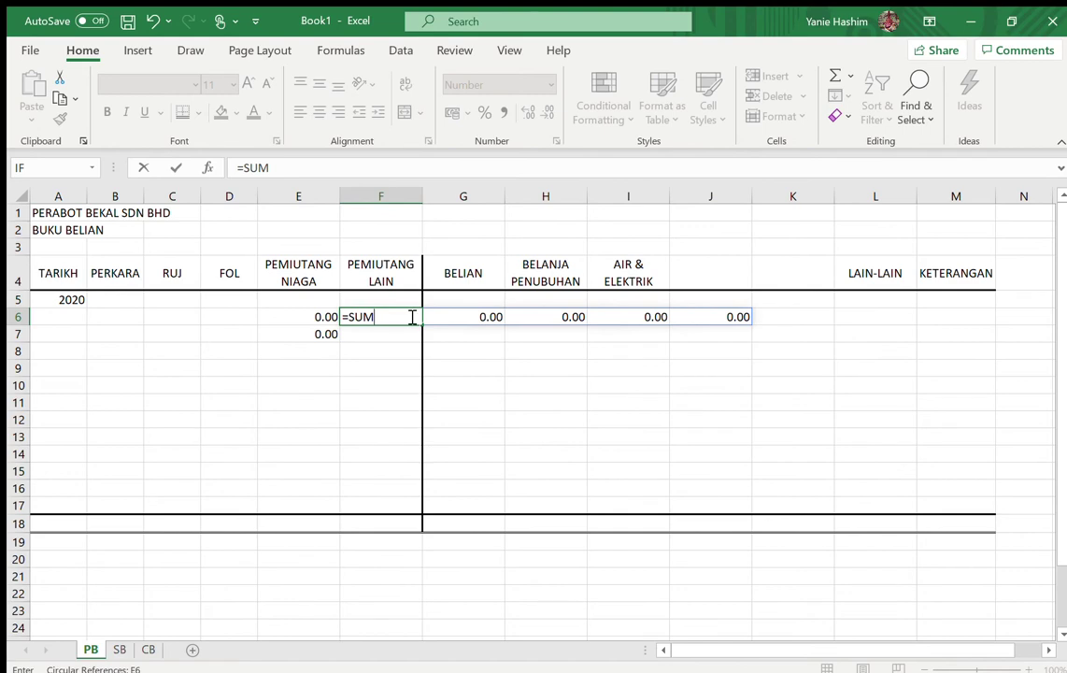
{"action": "left_click_drag", "start_coordinate": [550, 316], "coordinate": [850, 312]}
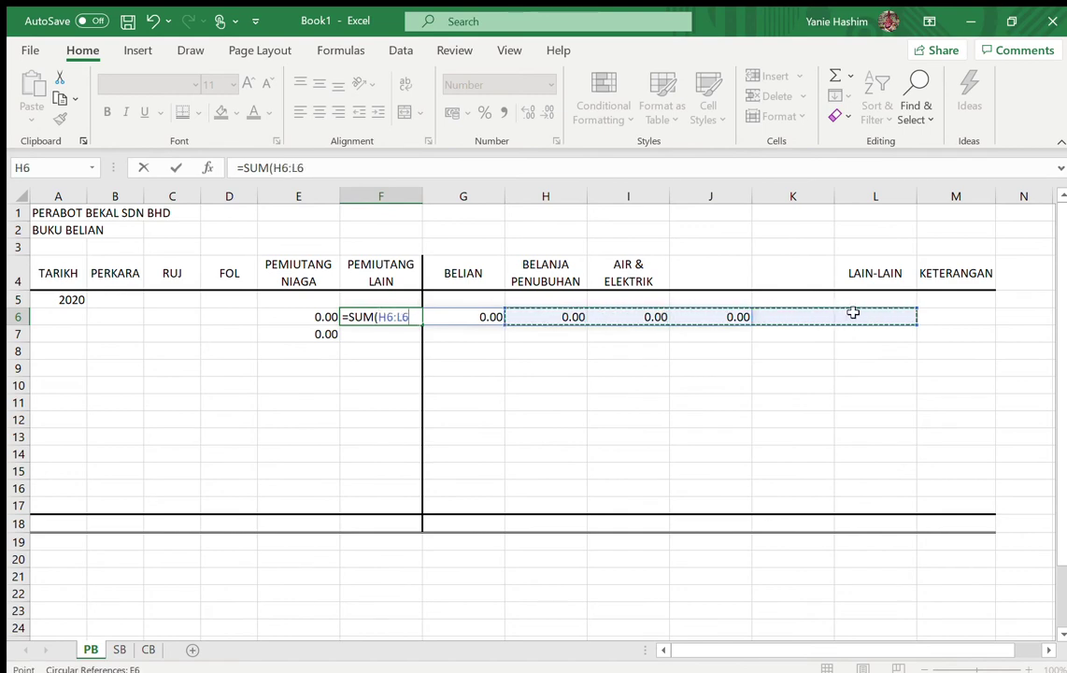
{"action": "key", "text": "Return"}
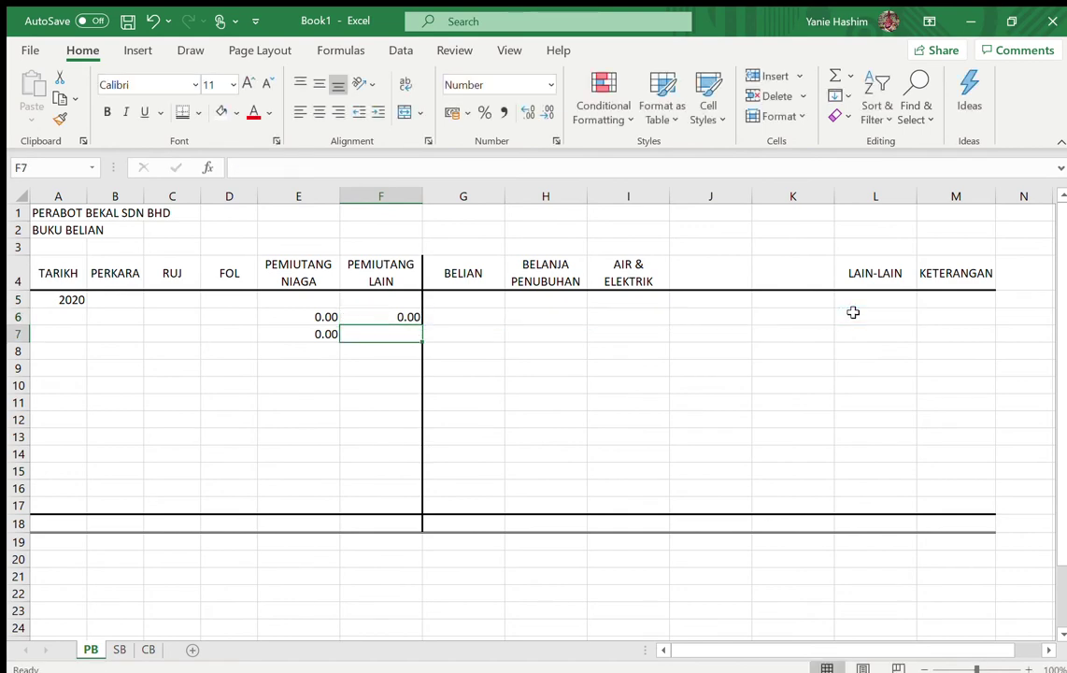
Test the PEMIUTANG NIAGA formula with a BELIAN amount of 100 in G6, and undo the entry
{"action": "left_click", "coordinate": [579, 356]}
{"action": "left_click", "coordinate": [463, 319]}
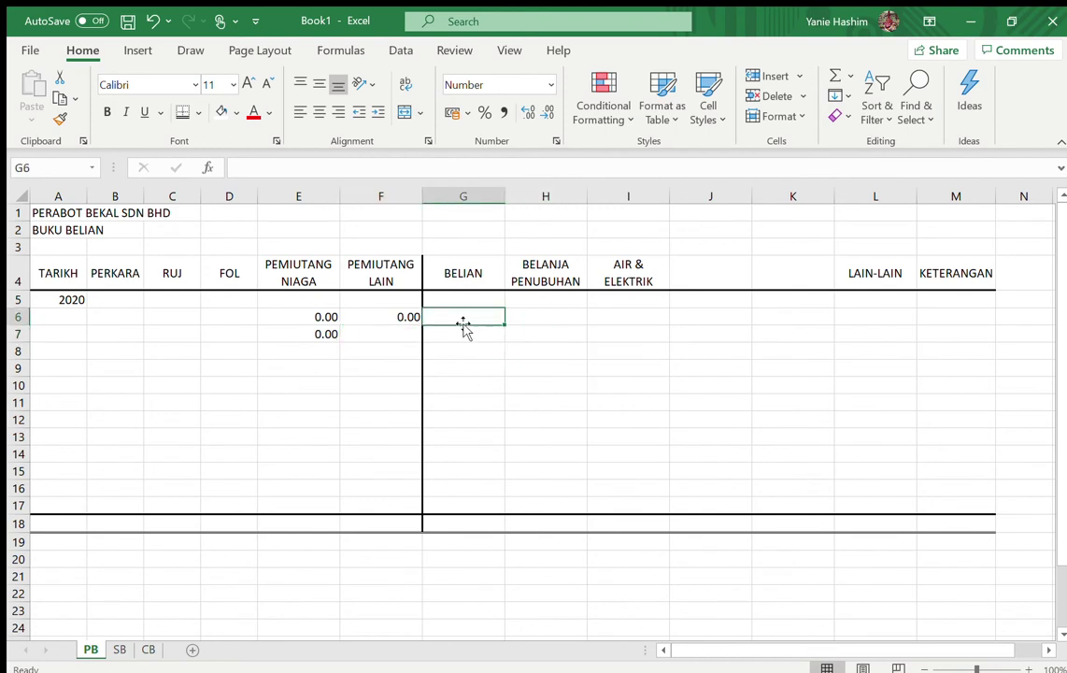
{"action": "type", "text": "100"}
{"action": "key", "text": "Return"}
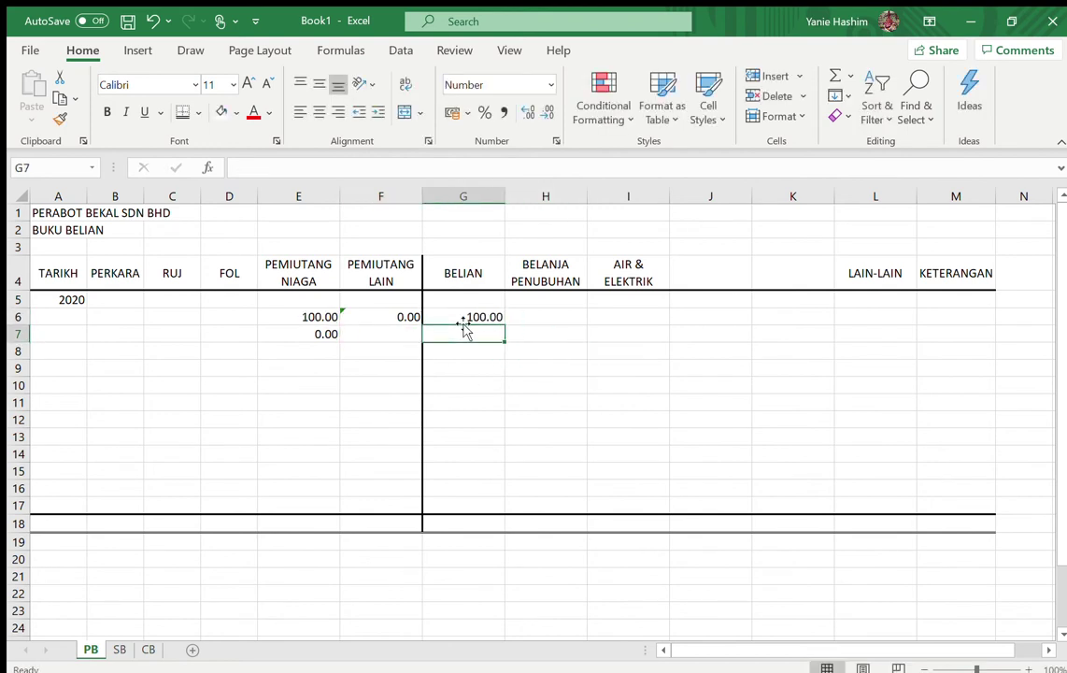
{"action": "key", "text": "ctrl+z"}
Test the PEMIUTANG LAIN formula with an amount of 100 in H6 under BELANJA PENUBUHAN, and undo the entry
{"action": "left_click", "coordinate": [534, 327]}
{"action": "left_click", "coordinate": [535, 316]}
{"action": "type", "text": "100"}
{"action": "key", "text": "Return"}
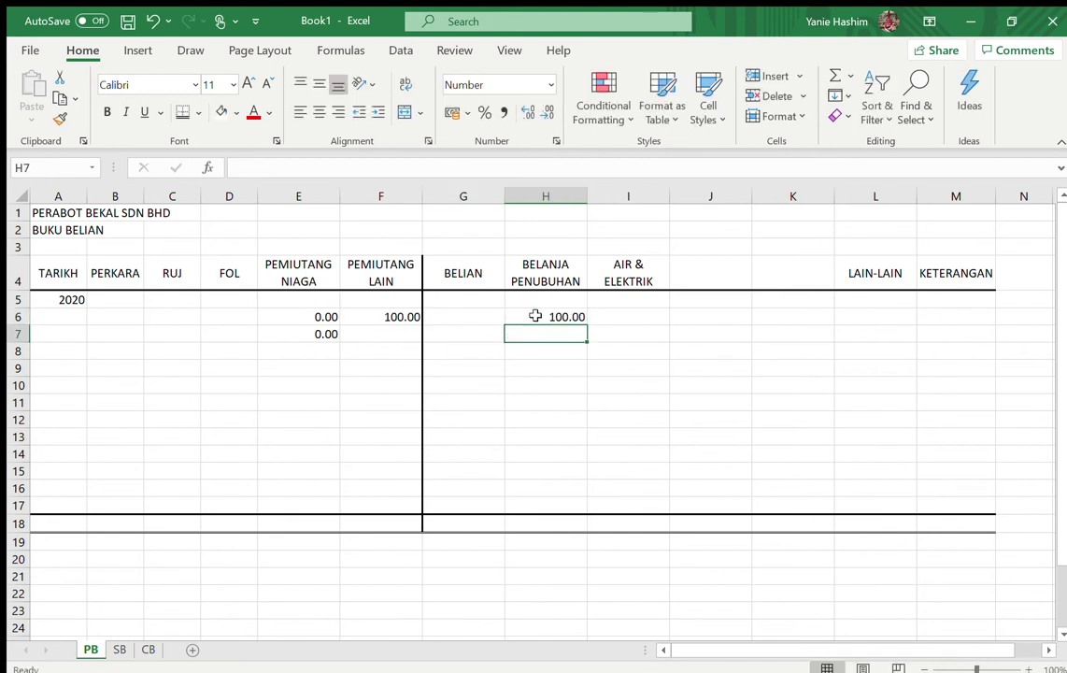
{"action": "key", "text": "ctrl+z"}
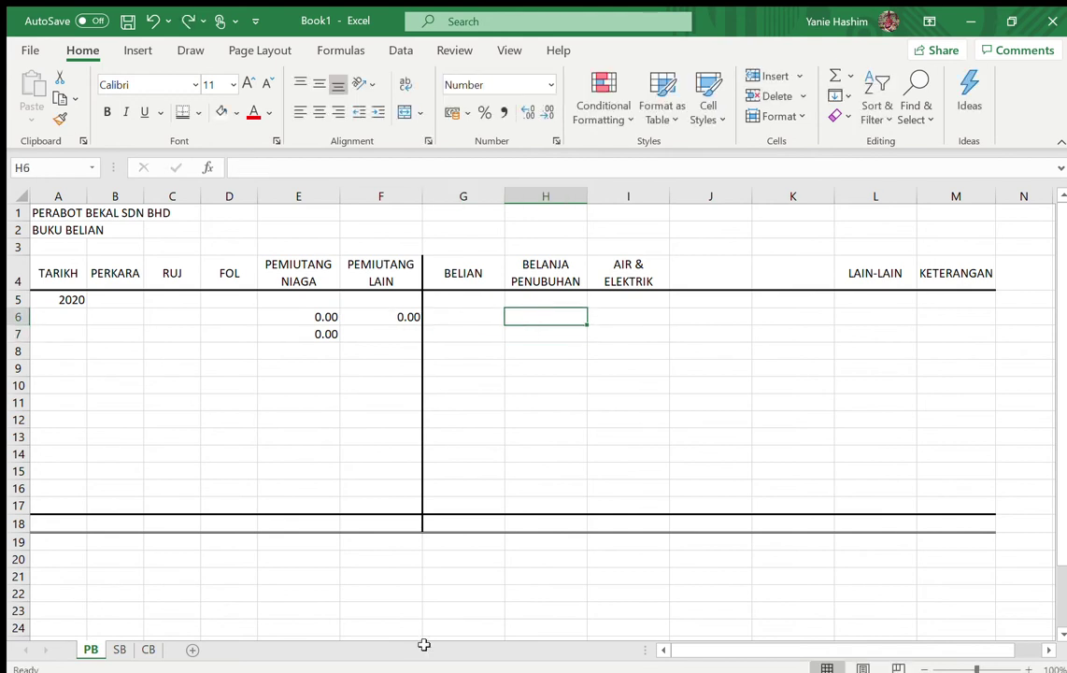
Copy the F6 formula to F7 and fill the E7:F7 formulas down to row 17
{"action": "left_click", "coordinate": [380, 316]}
{"action": "left_click_drag", "start_coordinate": [421, 326], "coordinate": [419, 338]}
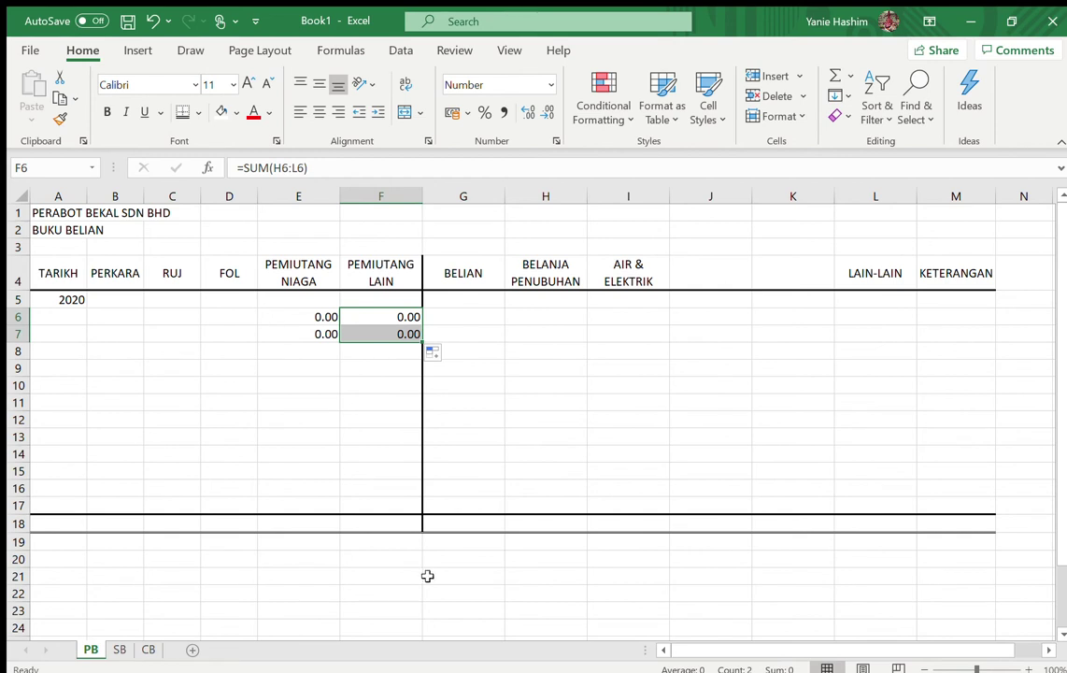
{"action": "left_click_drag", "start_coordinate": [293, 332], "coordinate": [421, 512]}
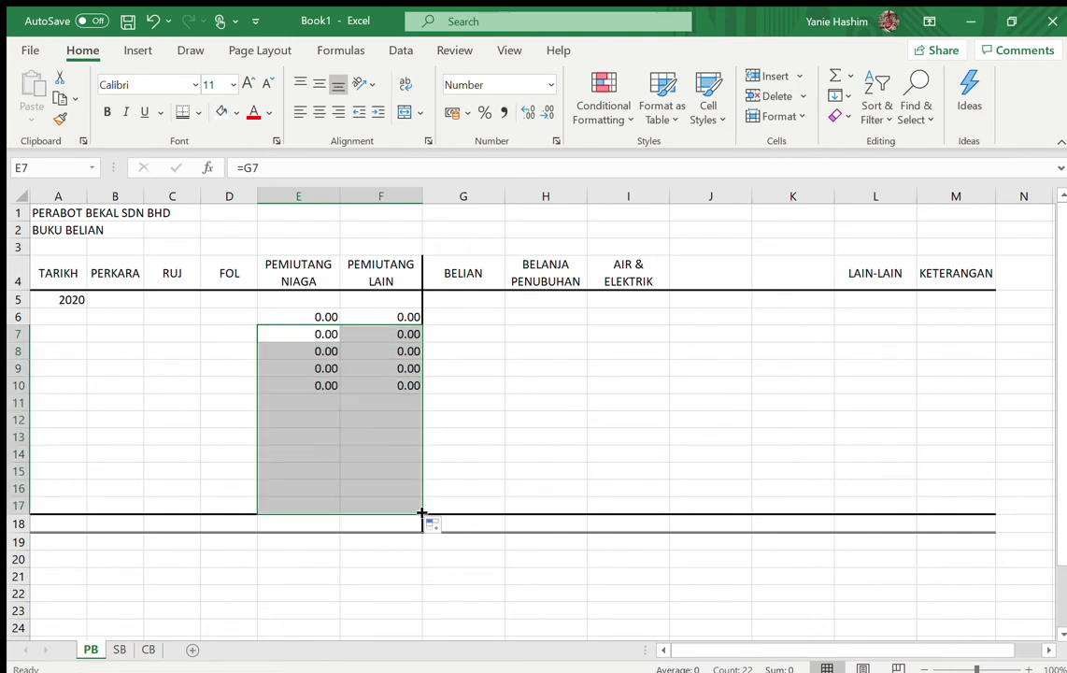
{"action": "left_click", "coordinate": [196, 114]}
{"action": "left_click", "coordinate": [559, 400]}
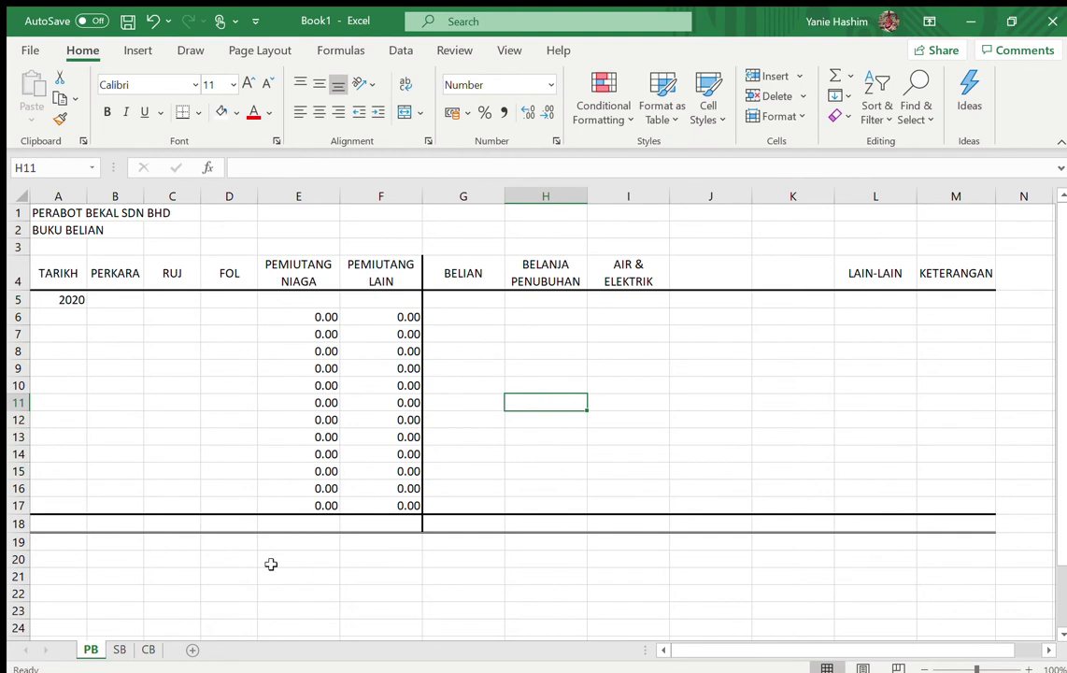
Total the PEMIUTANG NIAGA column in E18 with the formula =SUM(E6:E17)
{"action": "left_click", "coordinate": [297, 525]}
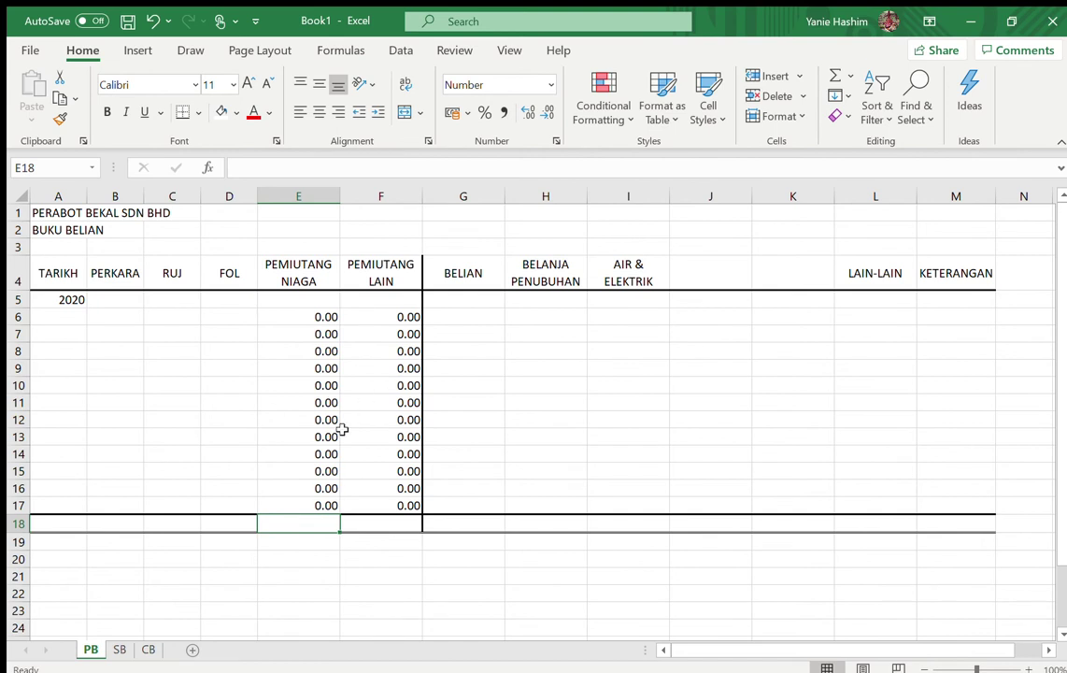
{"action": "type", "text": "="}
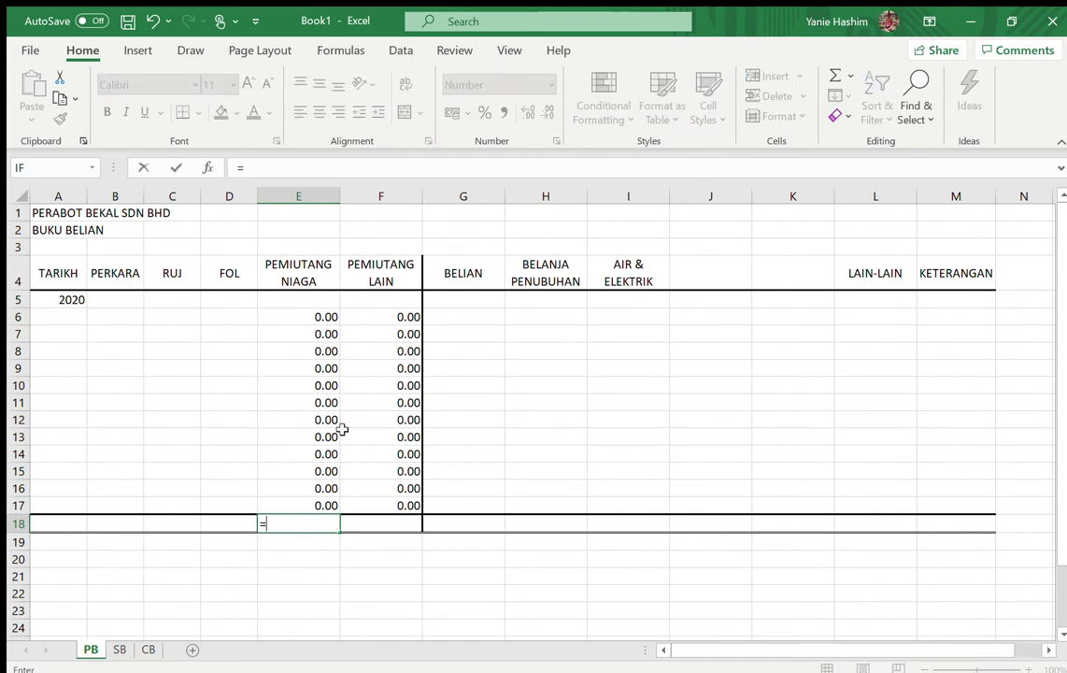
{"action": "type", "text": "SUM("}
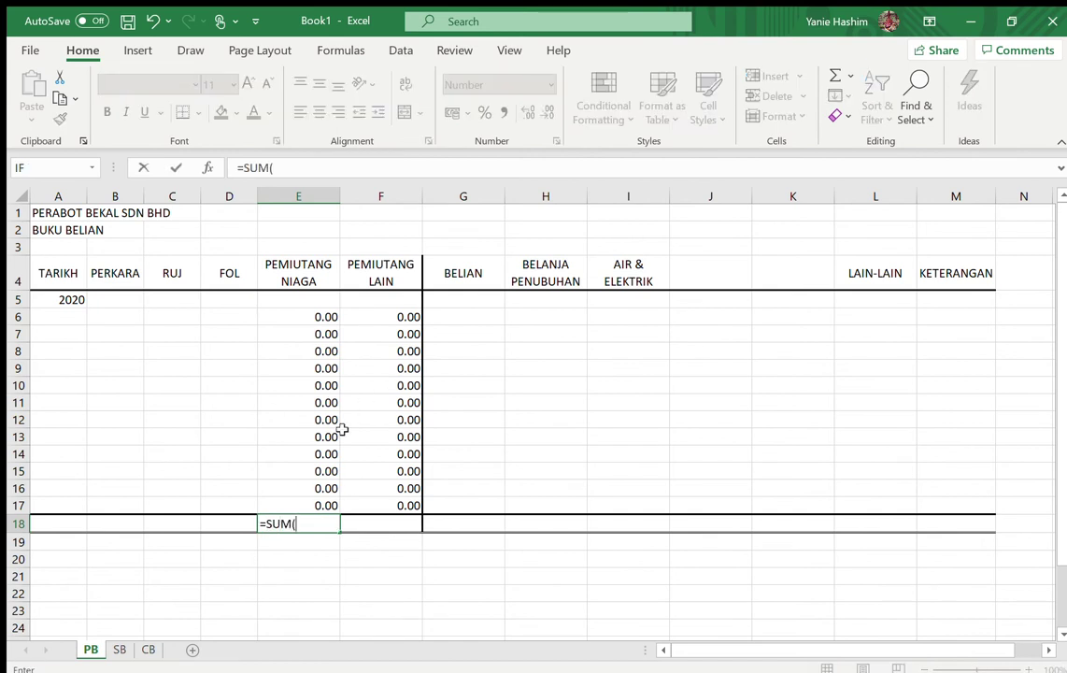
{"action": "left_click_drag", "start_coordinate": [305, 310], "coordinate": [314, 505]}
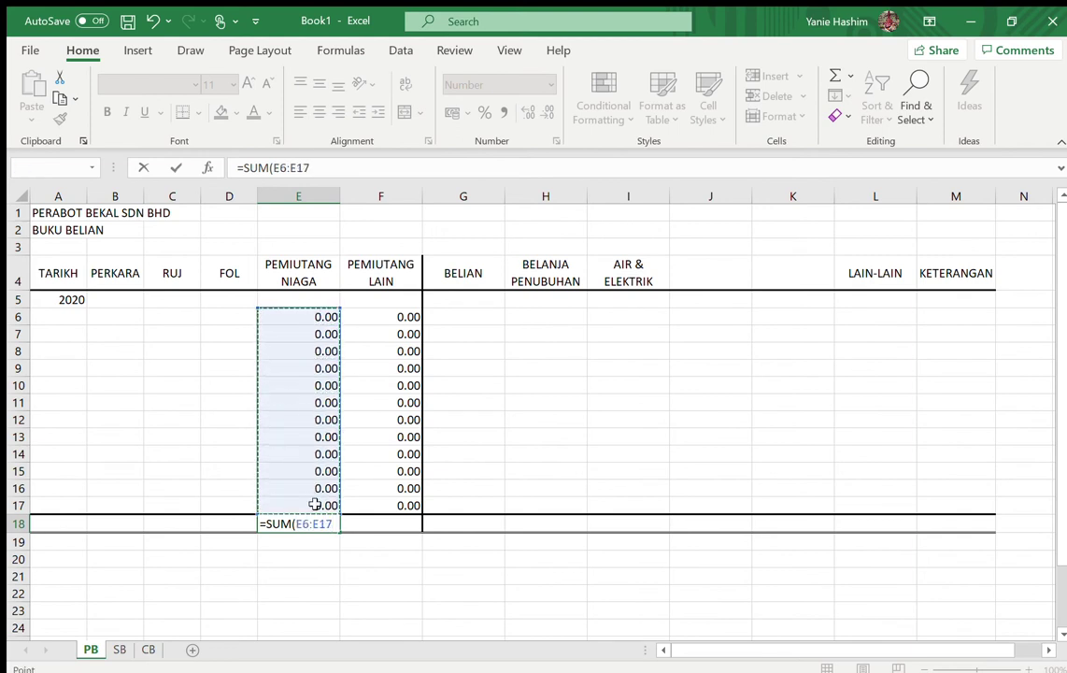
{"action": "key", "text": "Return"}
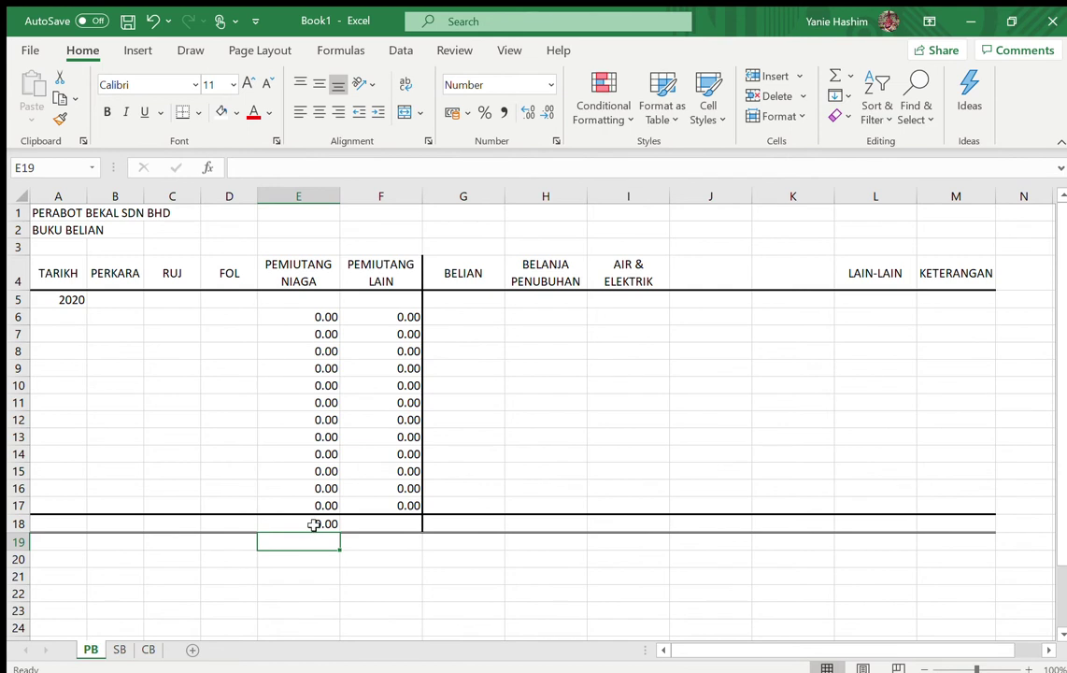
{"action": "left_click", "coordinate": [327, 525]}
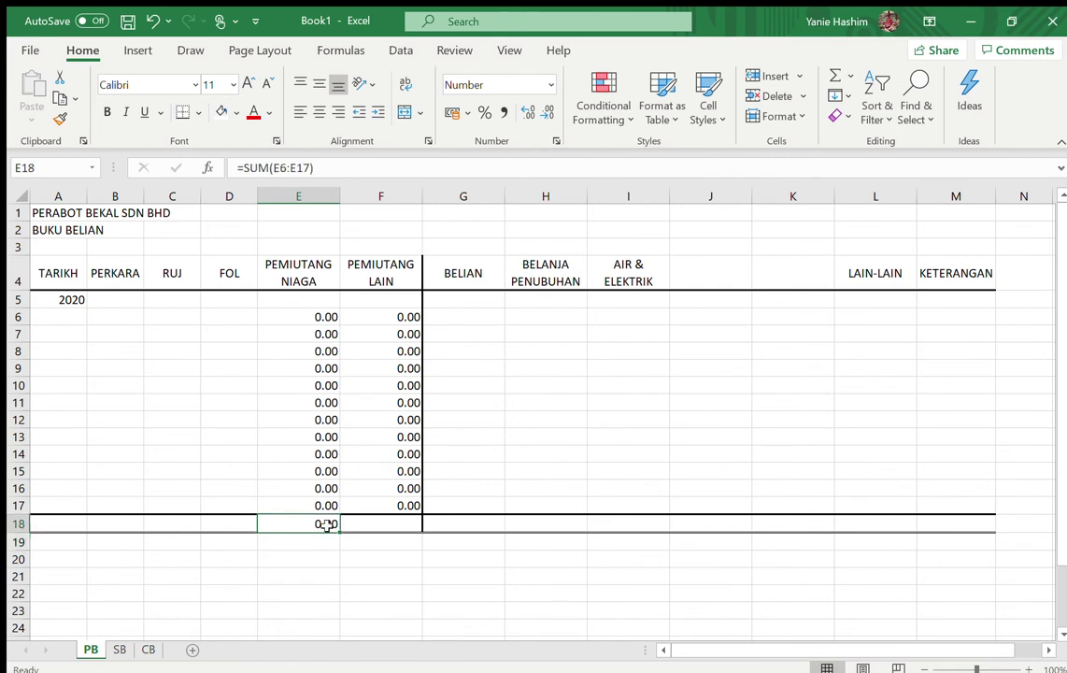
Fill the total formula from E18 across row 18 to L18
{"action": "left_click", "coordinate": [387, 523]}
{"action": "left_click", "coordinate": [317, 525]}
{"action": "left_click_drag", "start_coordinate": [343, 532], "coordinate": [920, 524]}
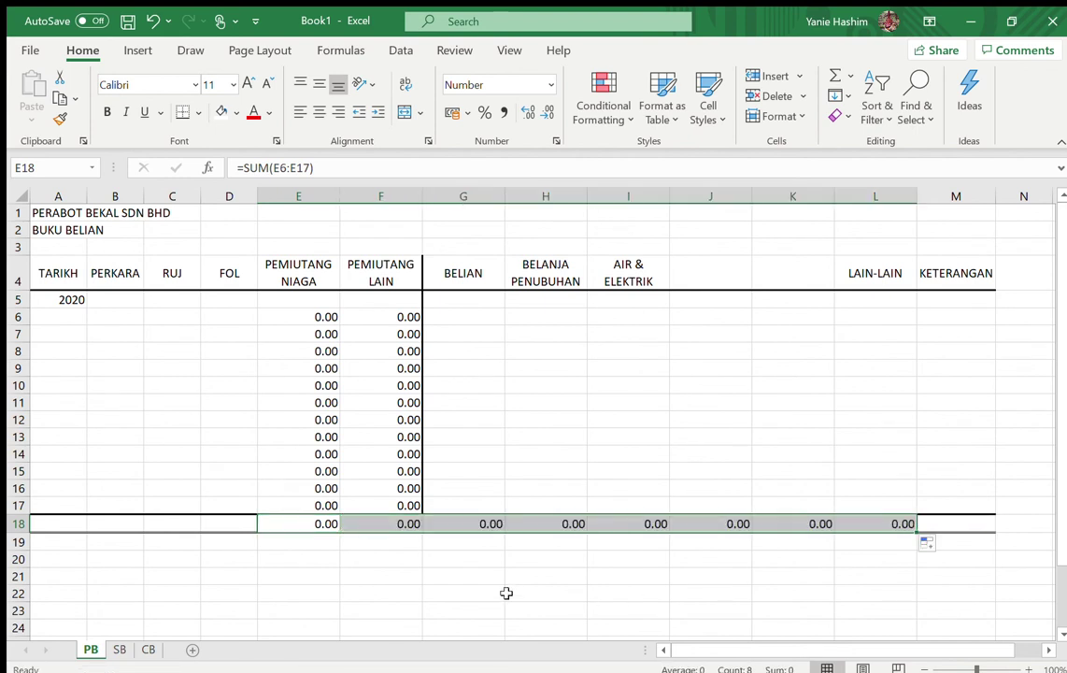
{"action": "left_click", "coordinate": [505, 592]}
{"action": "left_click", "coordinate": [407, 522]}
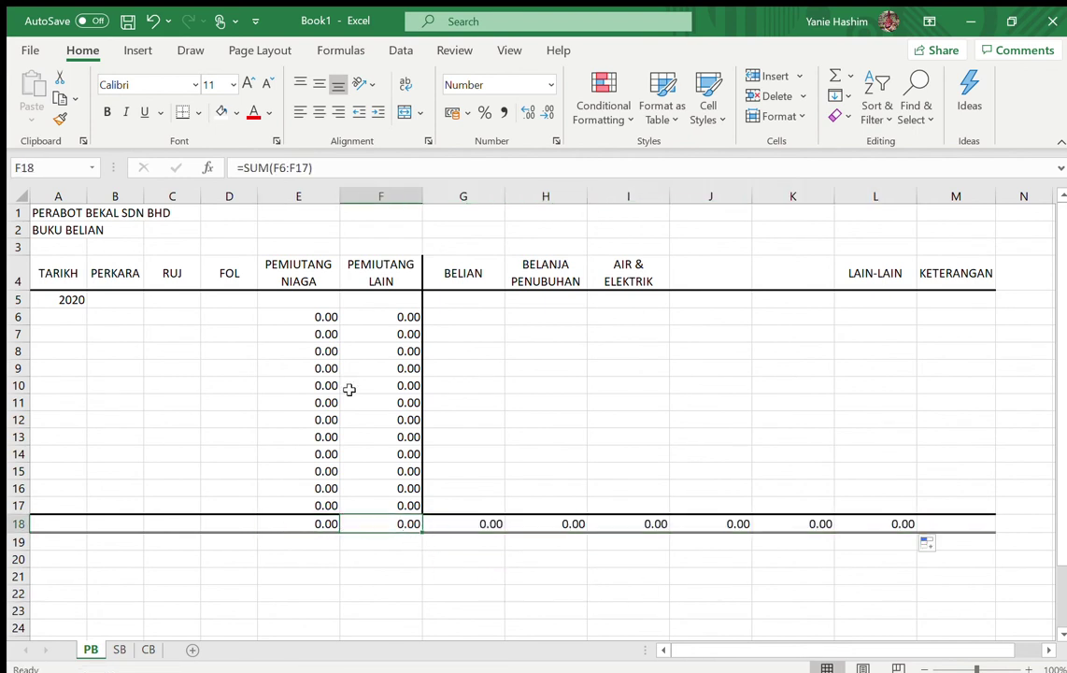
{"action": "left_click", "coordinate": [195, 112]}
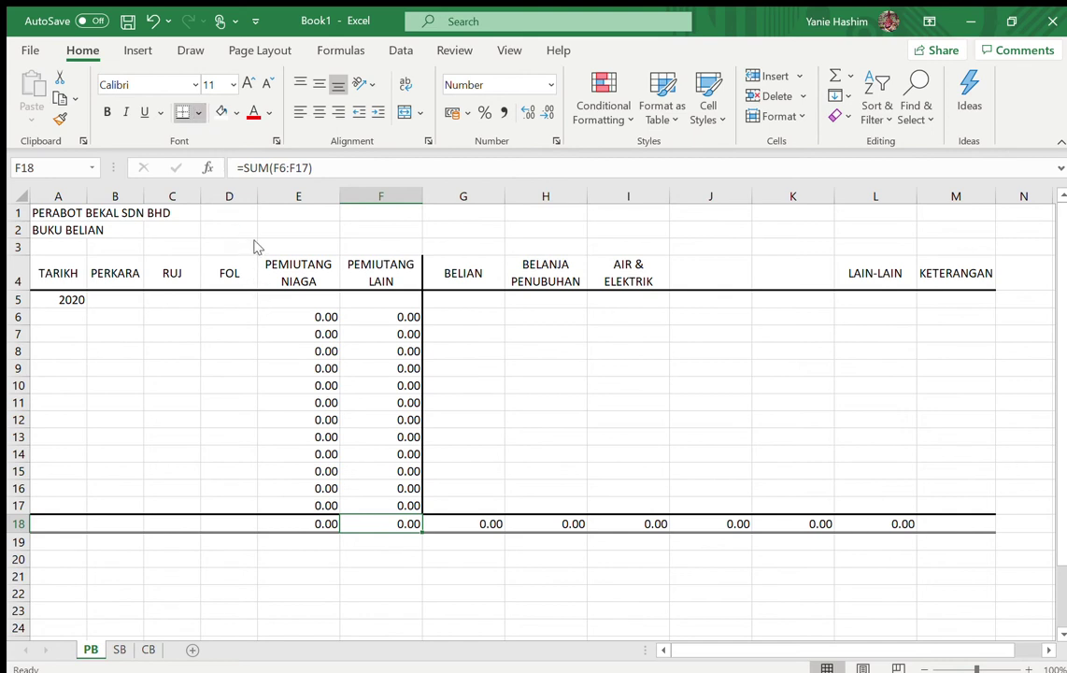
{"action": "left_click", "coordinate": [346, 402]}
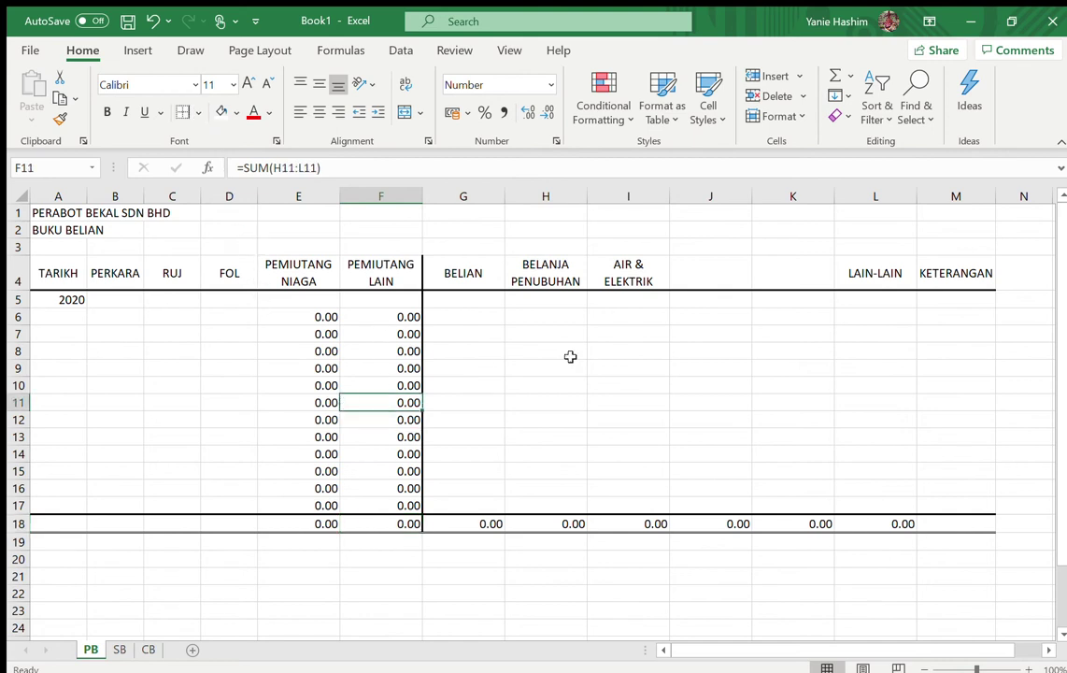
Test the PEMIUTANG LAIN formulas and column totals with amounts of 100 in I9 and 200 in J10
{"action": "left_click", "coordinate": [604, 367]}
{"action": "type", "text": "100"}
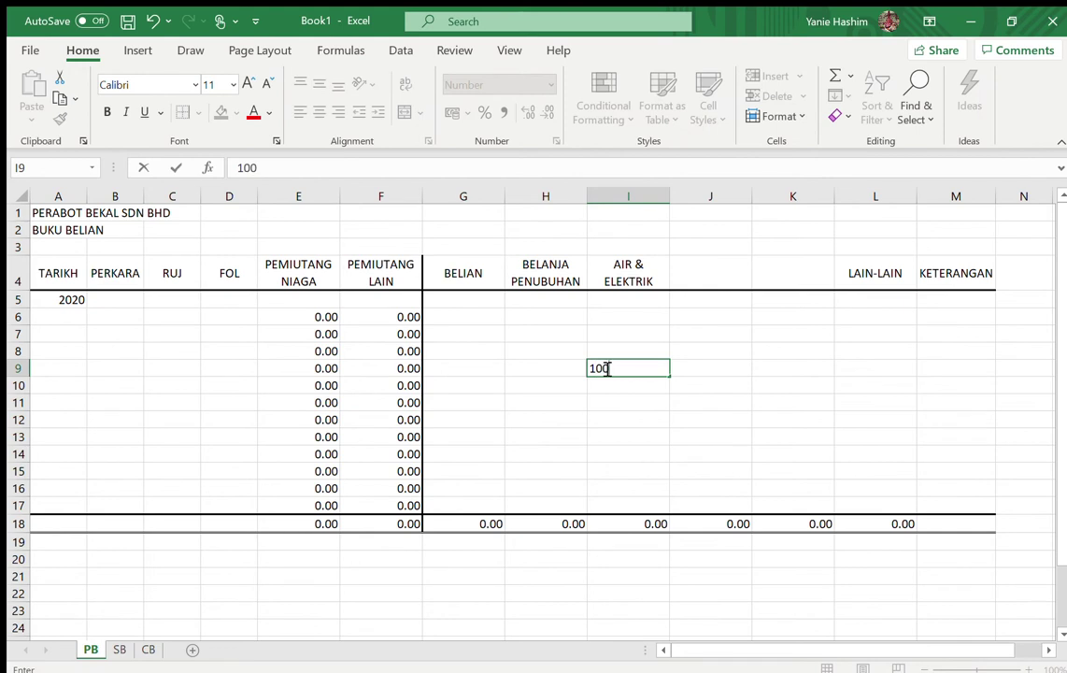
{"action": "key", "text": "Return"}
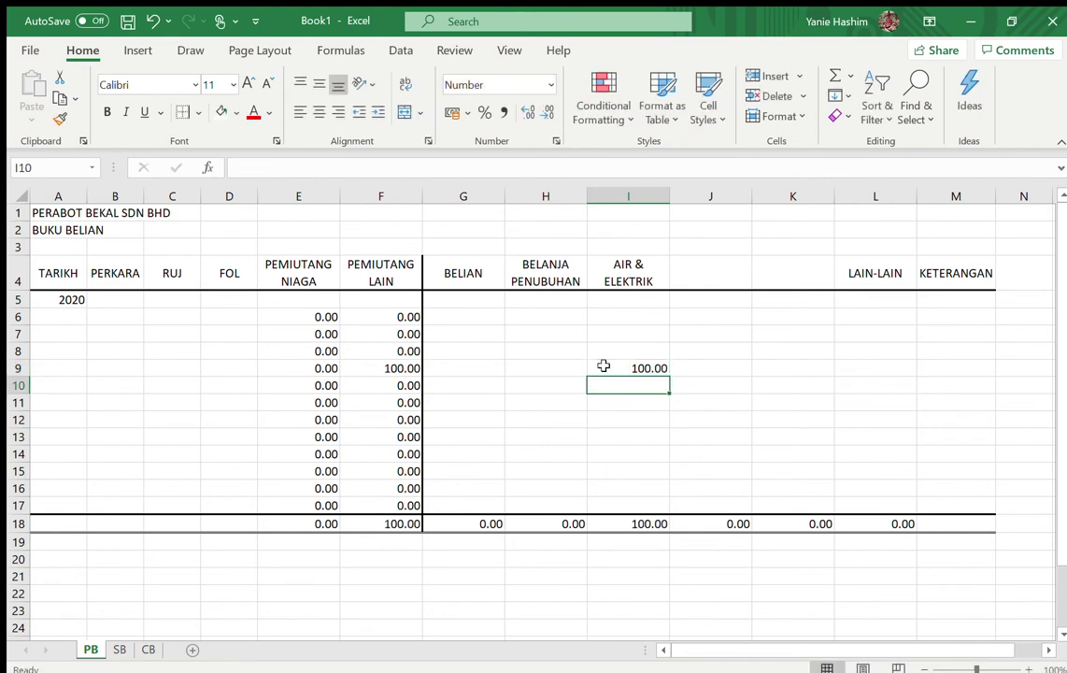
{"action": "left_click", "coordinate": [708, 381]}
{"action": "type", "text": "20"}
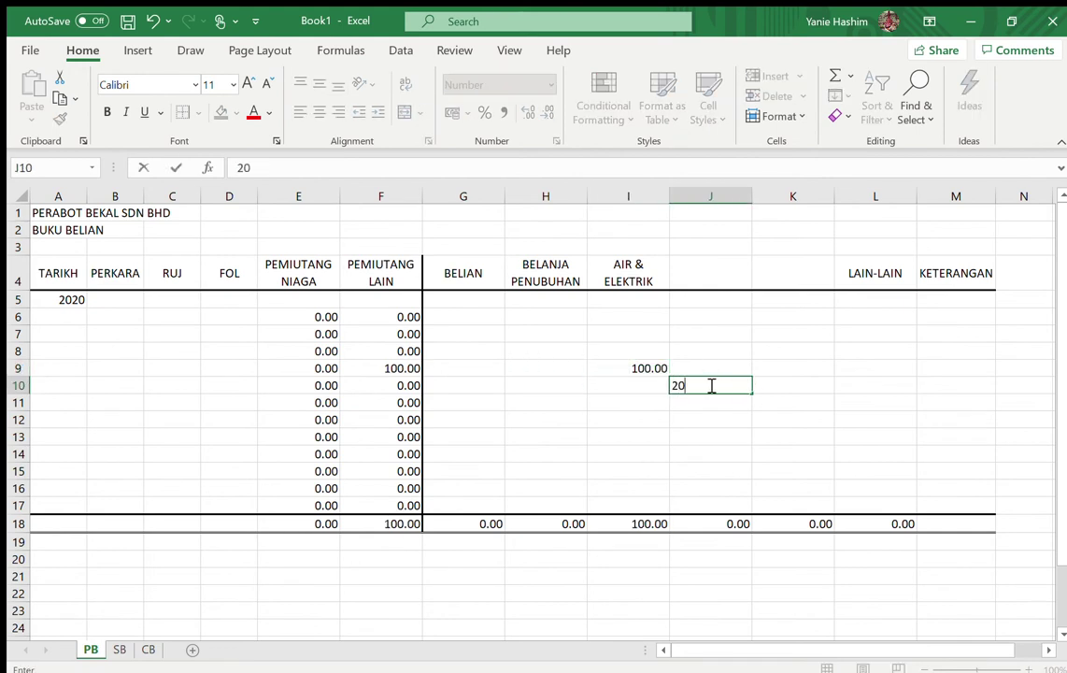
{"action": "type", "text": "0"}
{"action": "key", "text": "Return"}
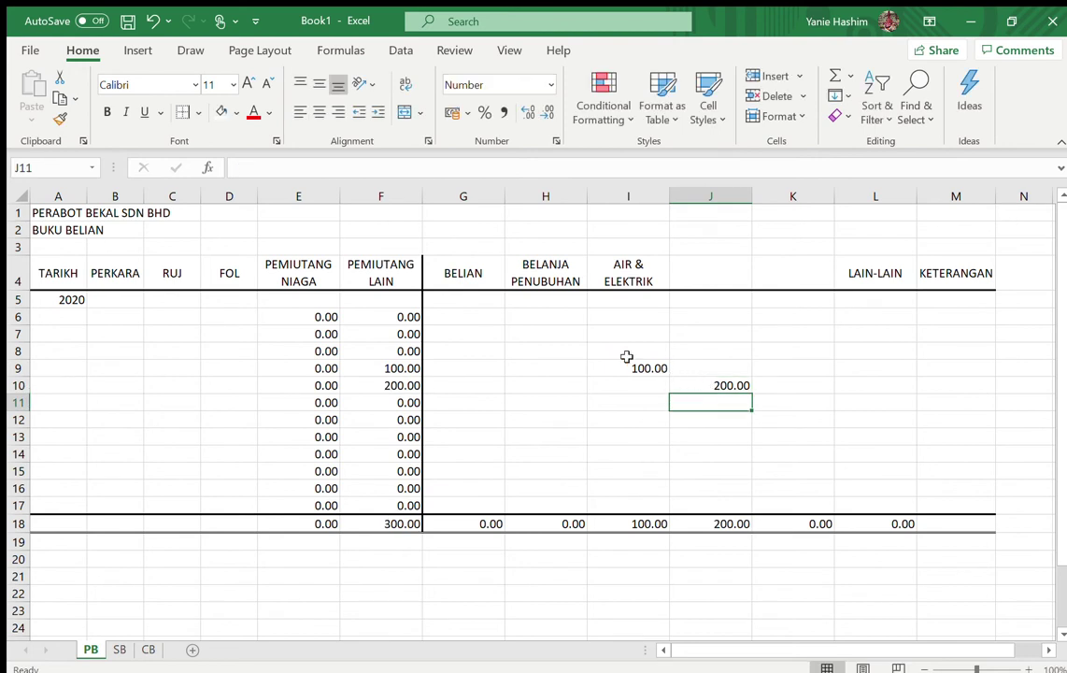
Test the PEMIUTANG NIAGA formula with a BELIAN amount of 10000 in G7, and undo all three test entries
{"action": "left_click", "coordinate": [487, 328]}
{"action": "type", "text": "10000"}
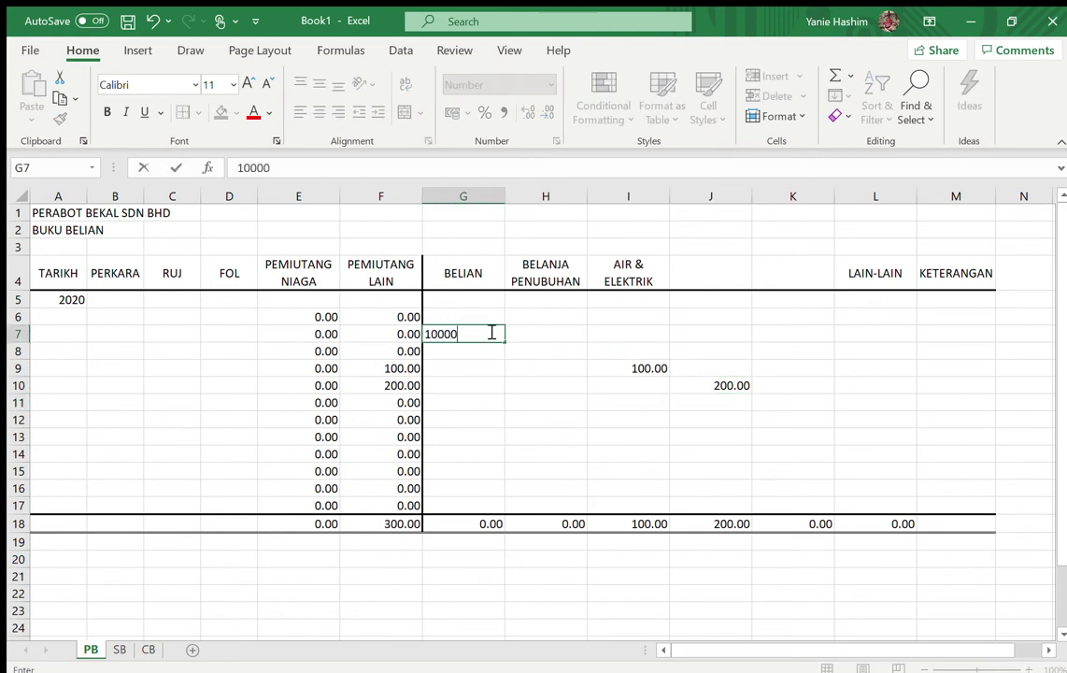
{"action": "key", "text": "Return"}
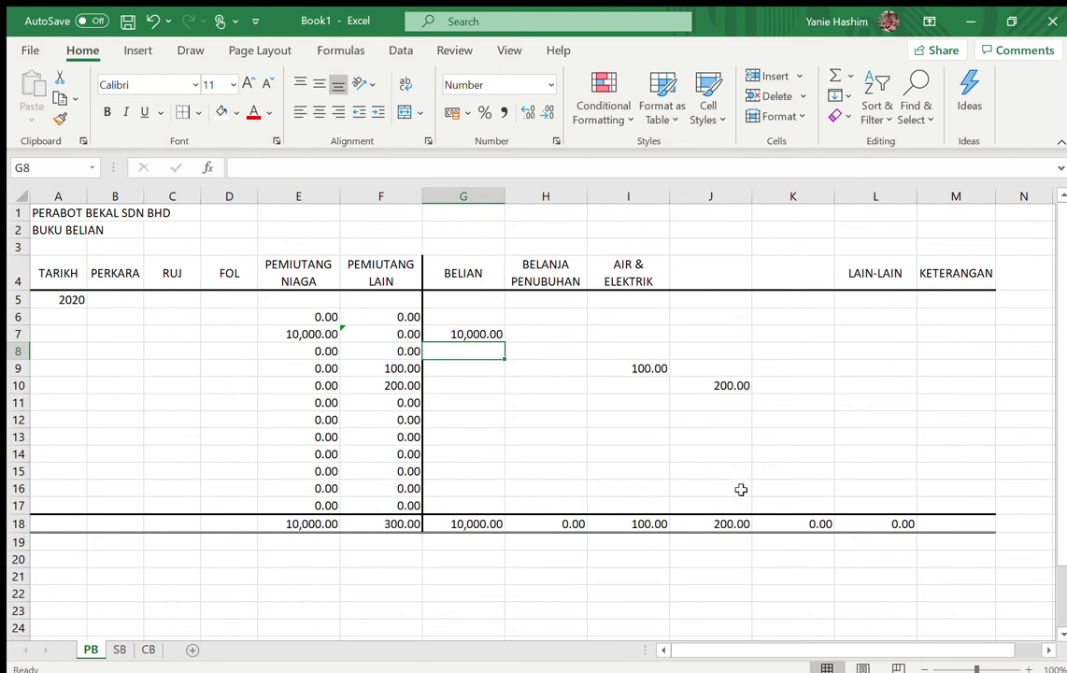
{"action": "key", "text": "ctrl+z"}
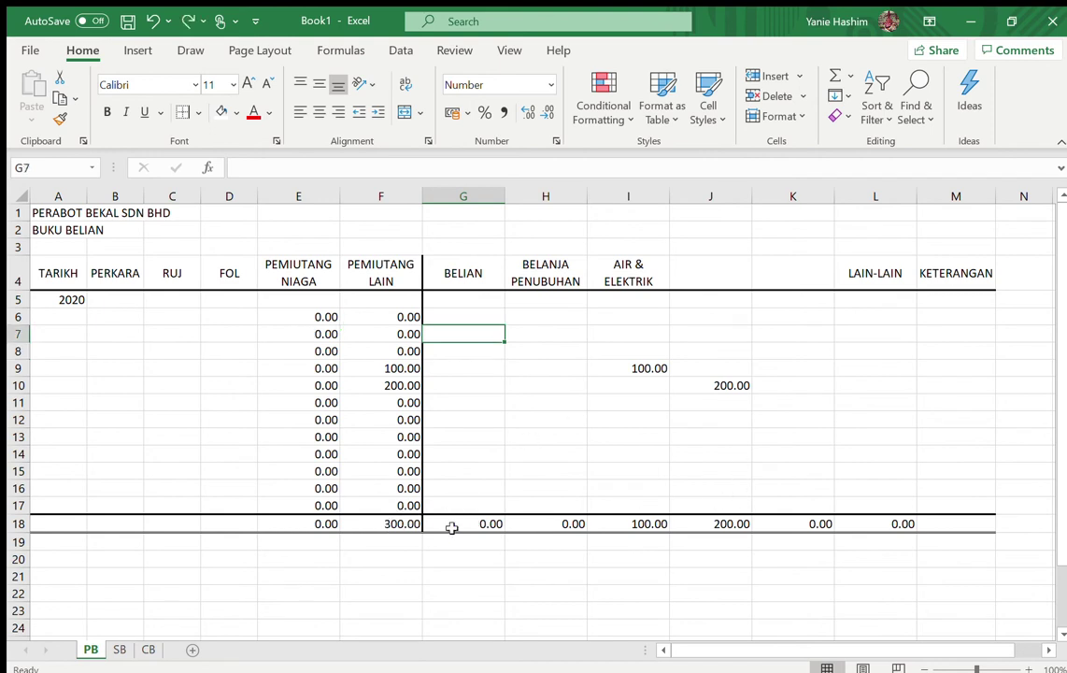
{"action": "key", "text": "ctrl+z"}
{"action": "key", "text": "ctrl+z"}
{"action": "left_click", "coordinate": [628, 581]}
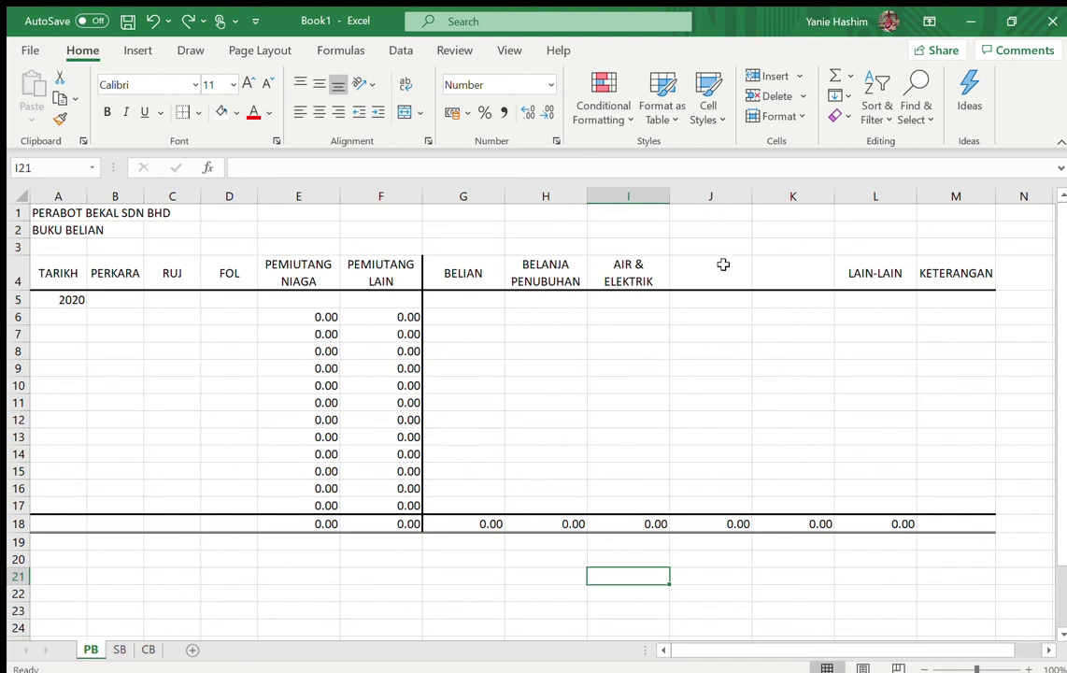
Insert a new column at J after AIR & ELEKTRIK and fill the total formula from I18 into J18
{"action": "left_click", "coordinate": [733, 199]}
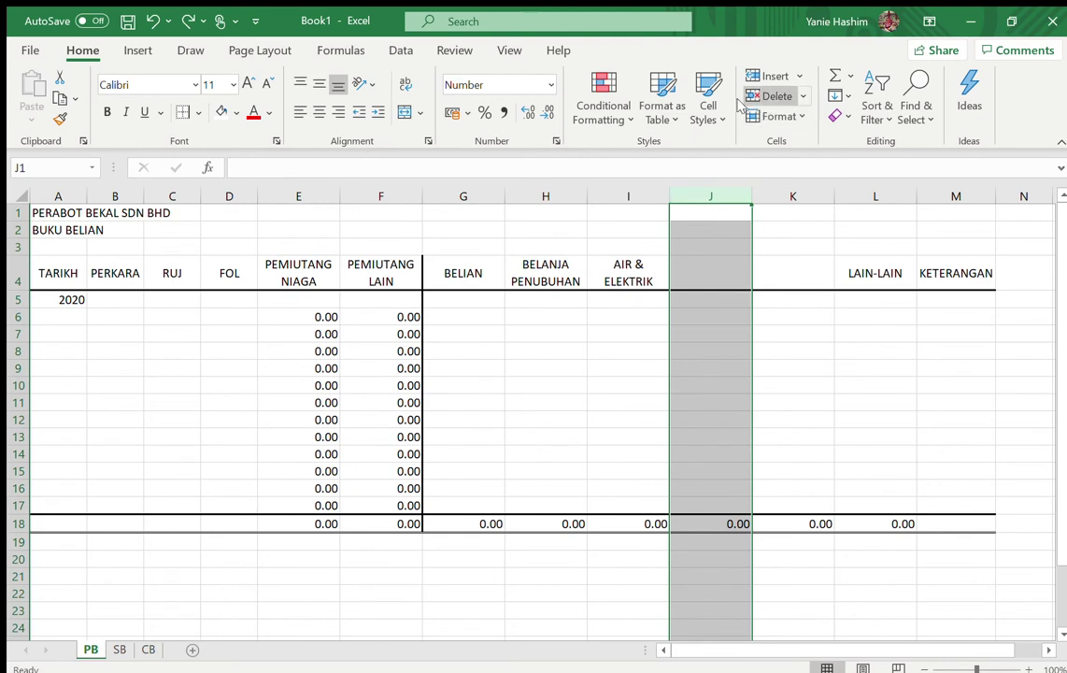
{"action": "left_click", "coordinate": [774, 76]}
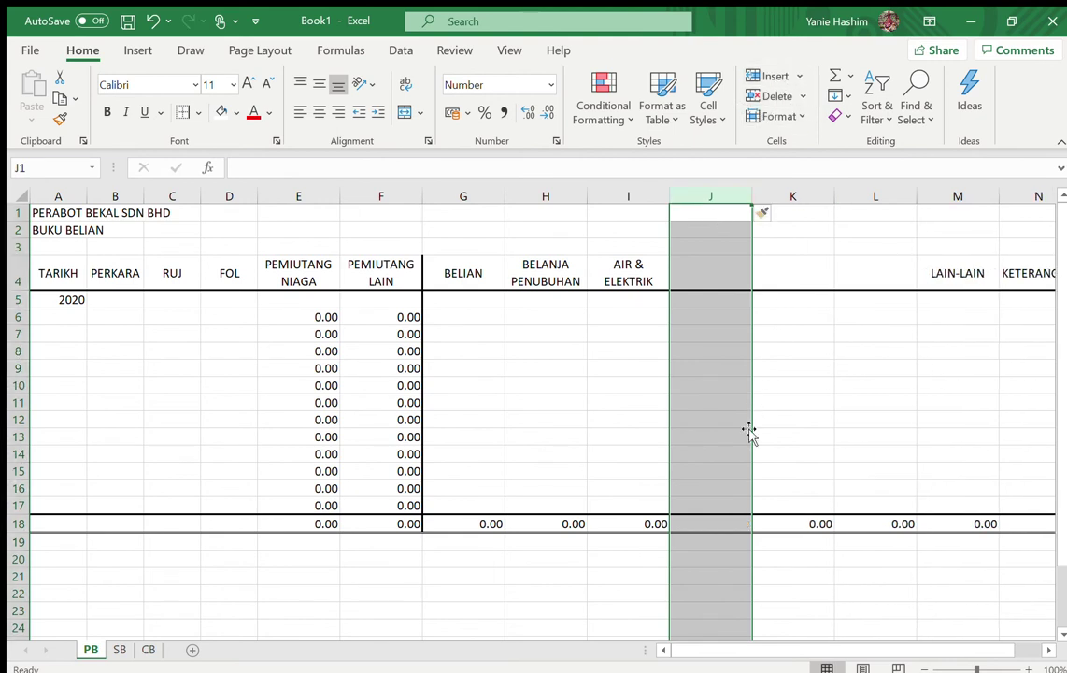
{"action": "left_click", "coordinate": [812, 457]}
{"action": "left_click", "coordinate": [627, 524]}
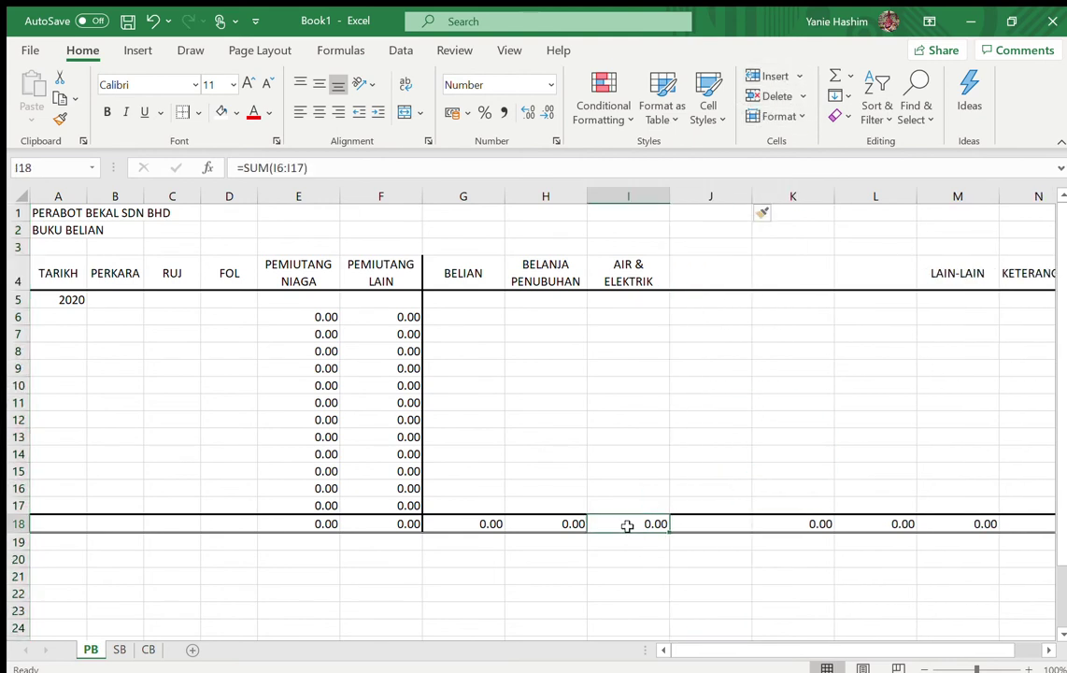
{"action": "left_click_drag", "start_coordinate": [671, 533], "coordinate": [730, 533]}
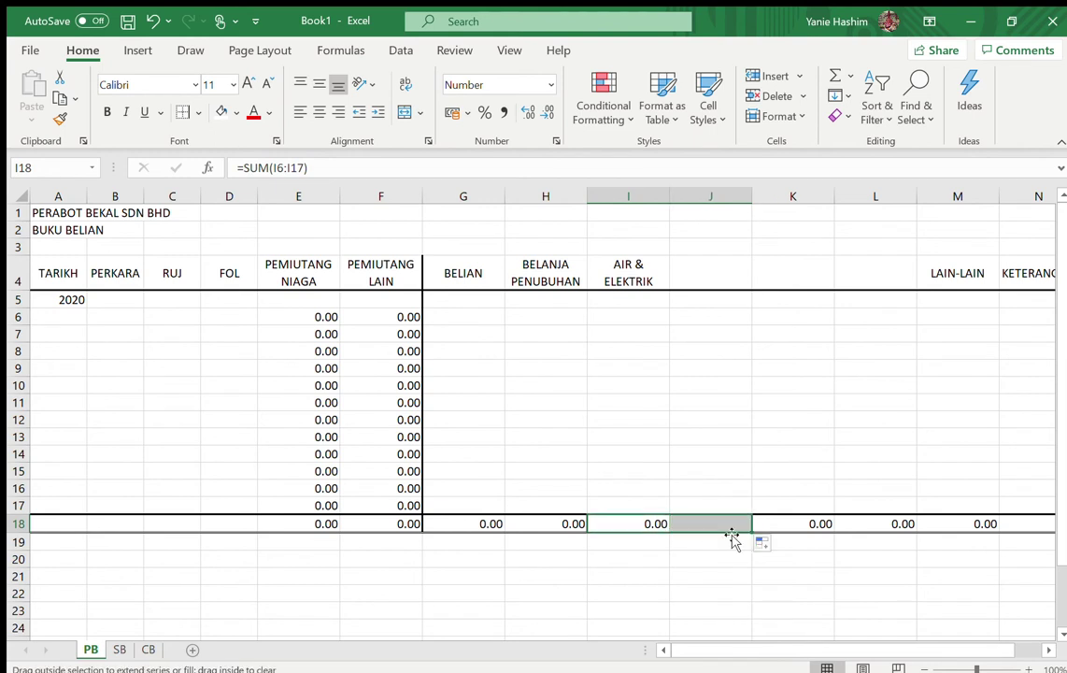
Test the inserted column's formulas with an amount of 100 in J9, and undo the entry
{"action": "left_click", "coordinate": [705, 364]}
{"action": "type", "text": "100"}
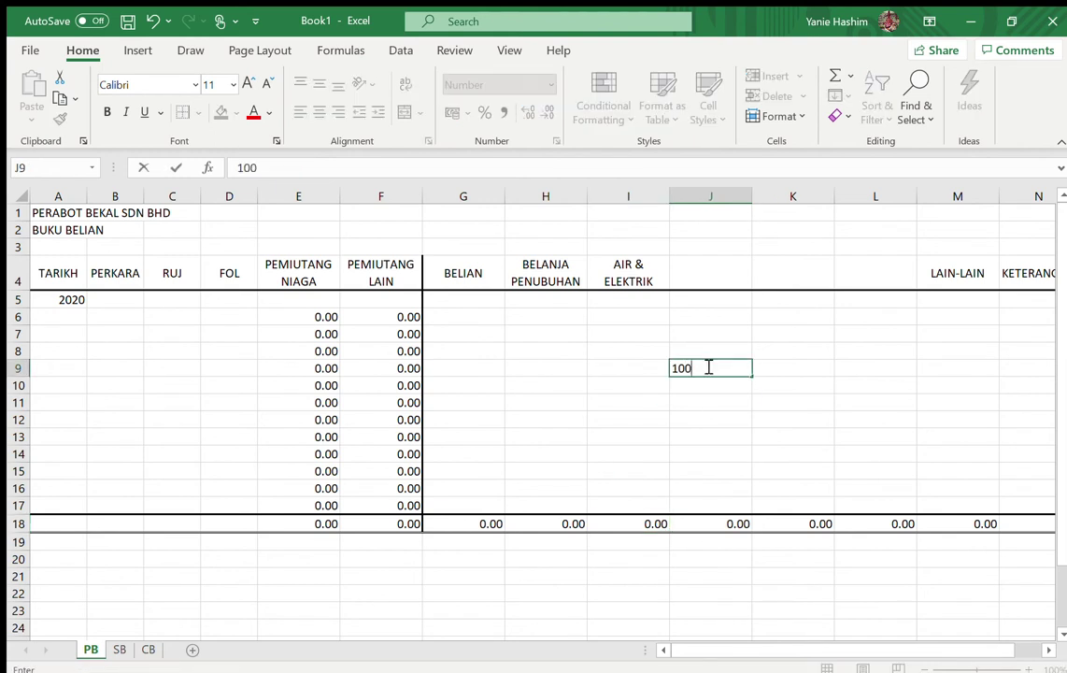
{"action": "key", "text": "Return"}
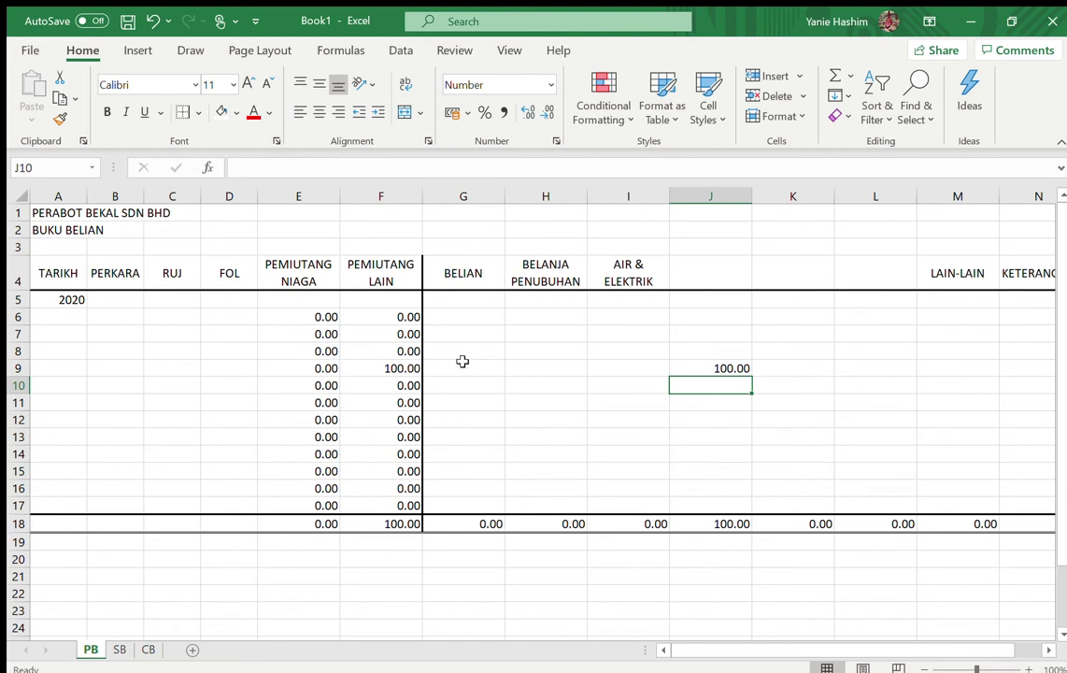
{"action": "key", "text": "ctrl+z"}
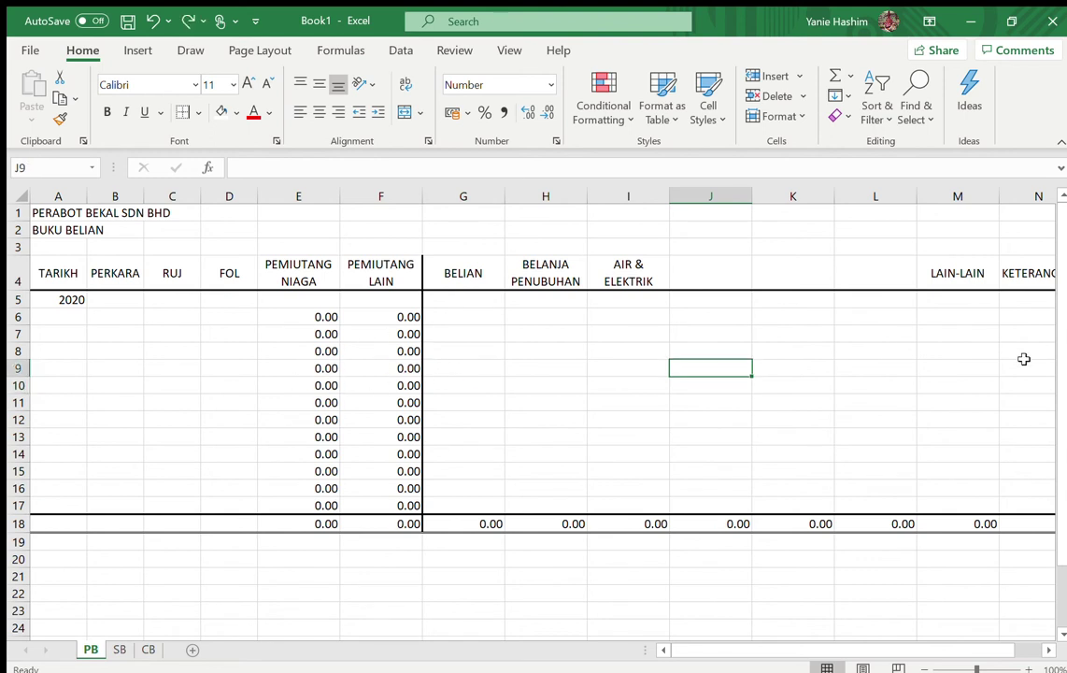
Widen the PERKARA column to about twice its width
{"action": "scroll", "coordinate": [847, 648], "scroll_direction": "right", "scroll_amount": 1}
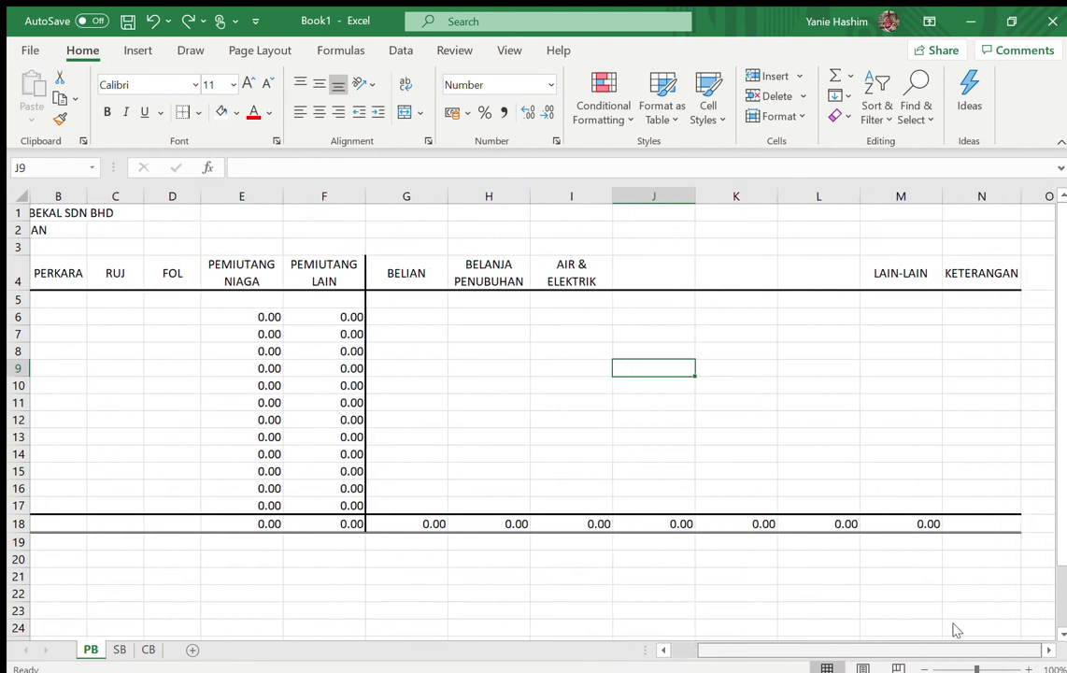
{"action": "scroll", "coordinate": [851, 651], "scroll_direction": "left", "scroll_amount": 1}
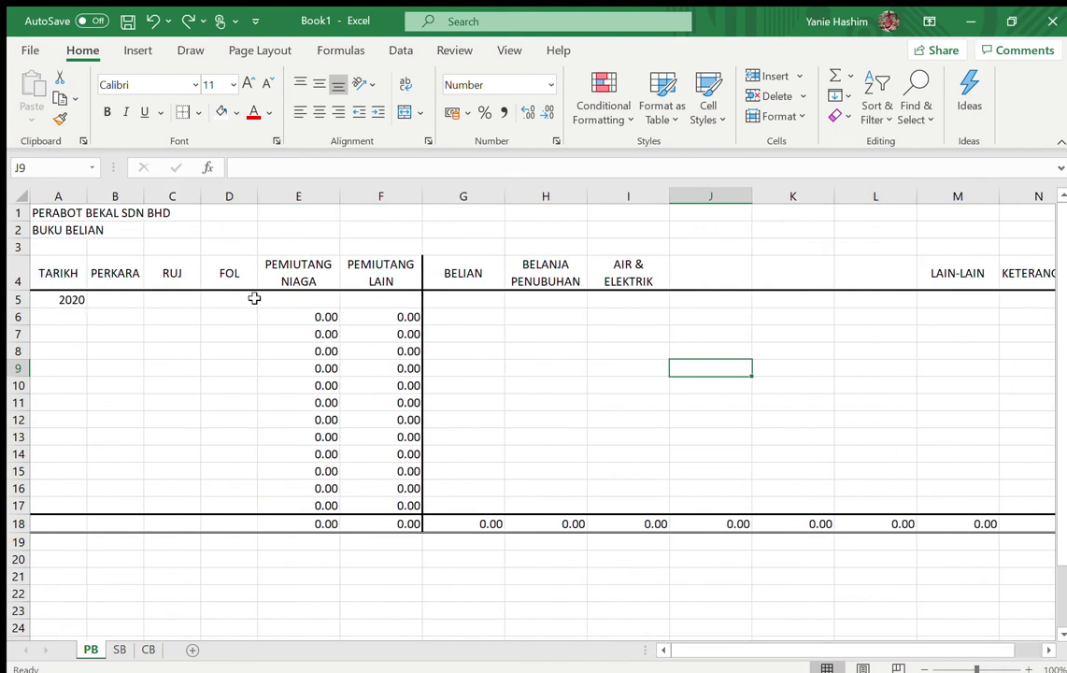
{"action": "left_click_drag", "start_coordinate": [145, 196], "coordinate": [205, 198]}
{"action": "left_click", "coordinate": [348, 454]}
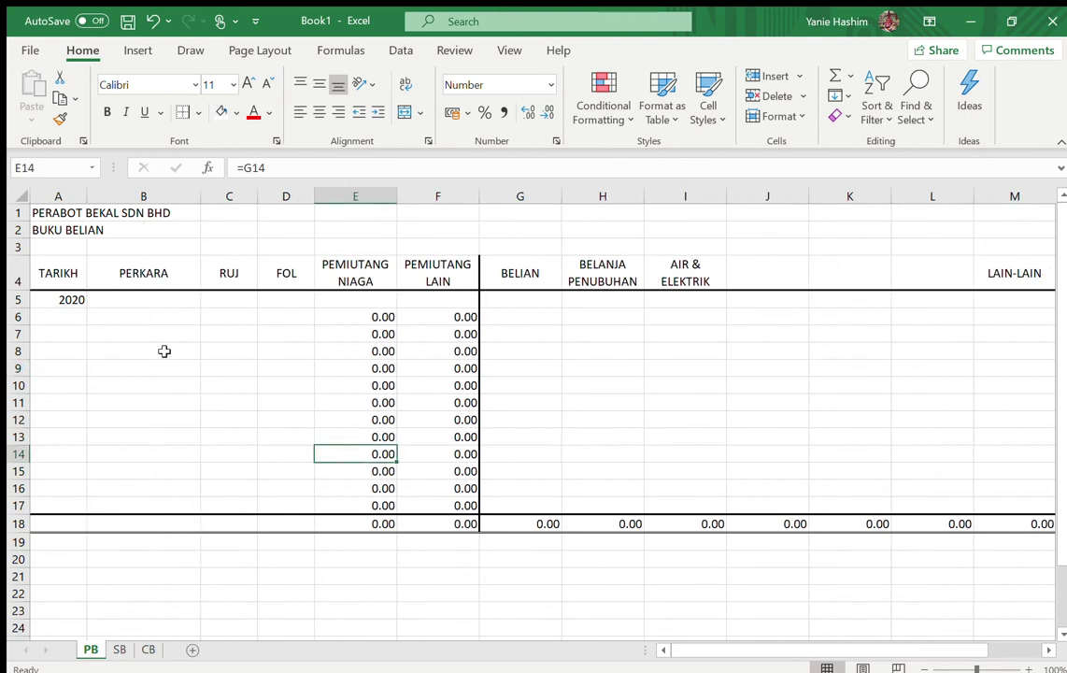
Enter the label DT BELIAN in B21 below the purchases table
{"action": "mouse_move", "coordinate": [859, 641]}
{"action": "left_mouse_down"}
{"action": "mouse_move", "coordinate": [1010, 641]}
{"action": "mouse_move", "coordinate": [860, 641]}
{"action": "left_mouse_up"}
{"action": "scroll", "coordinate": [966, 497], "scroll_direction": "down", "scroll_amount": 2}
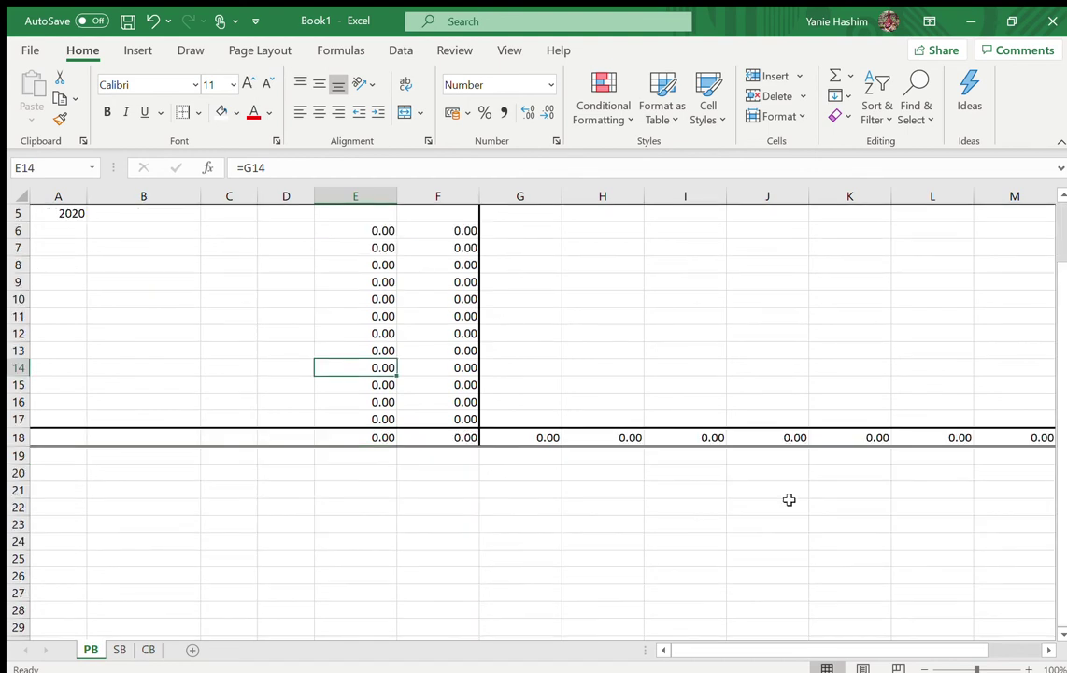
{"action": "left_click", "coordinate": [150, 495]}
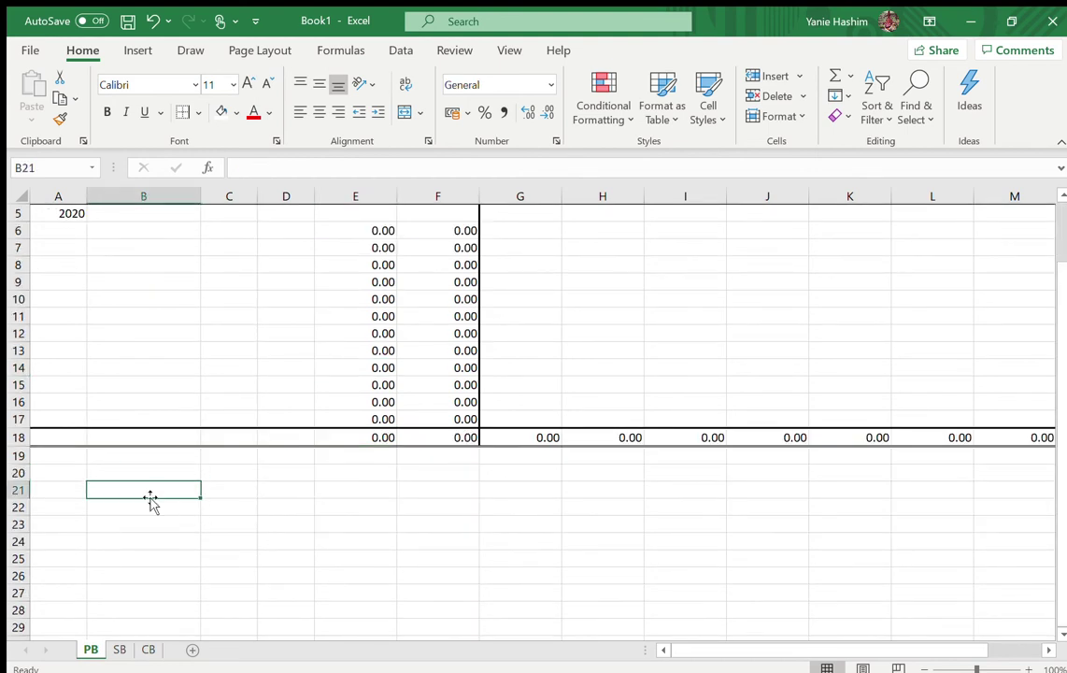
{"action": "type", "text": "D"}
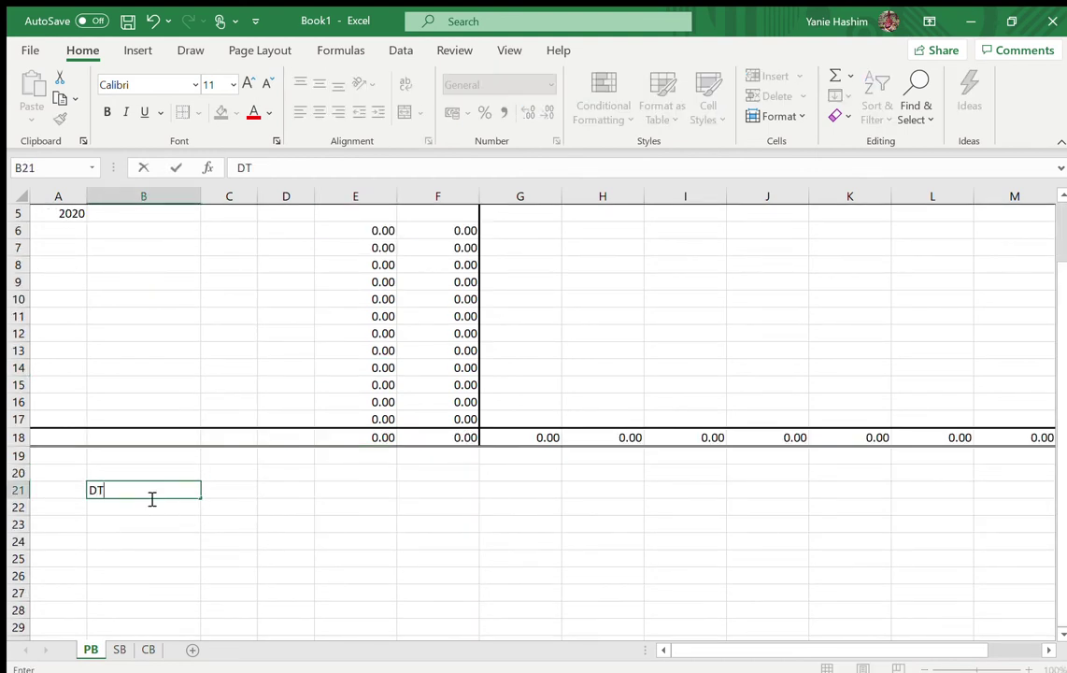
{"action": "type", "text": "T"}
{"action": "key", "text": "Tab"}
{"action": "left_click", "coordinate": [151, 498]}
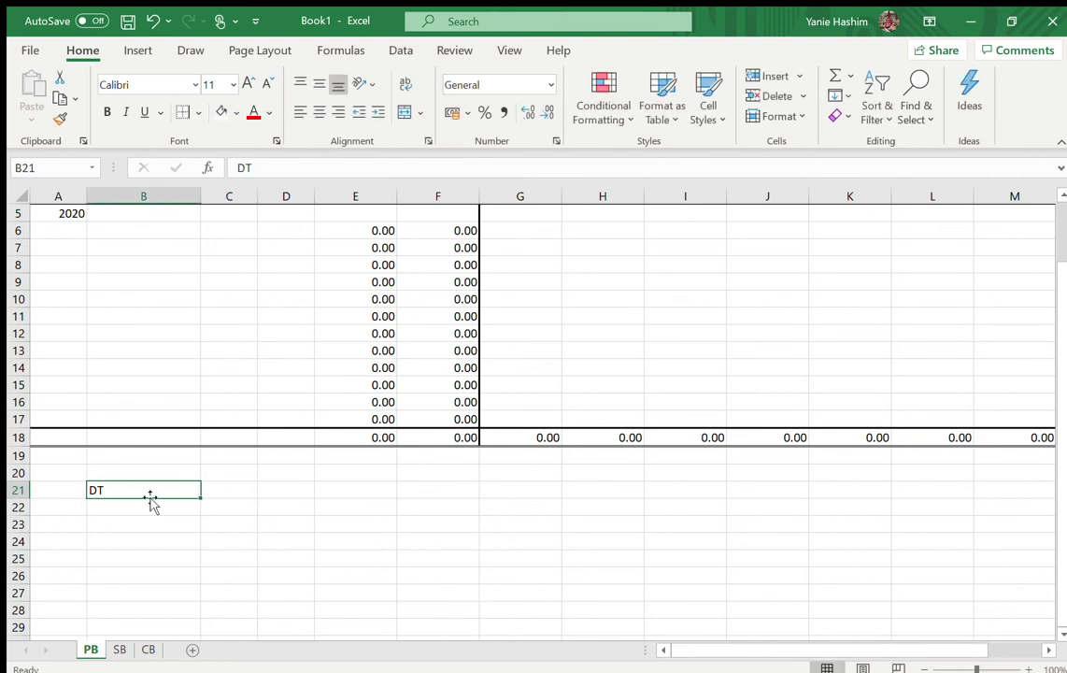
{"action": "double_click", "coordinate": [151, 498]}
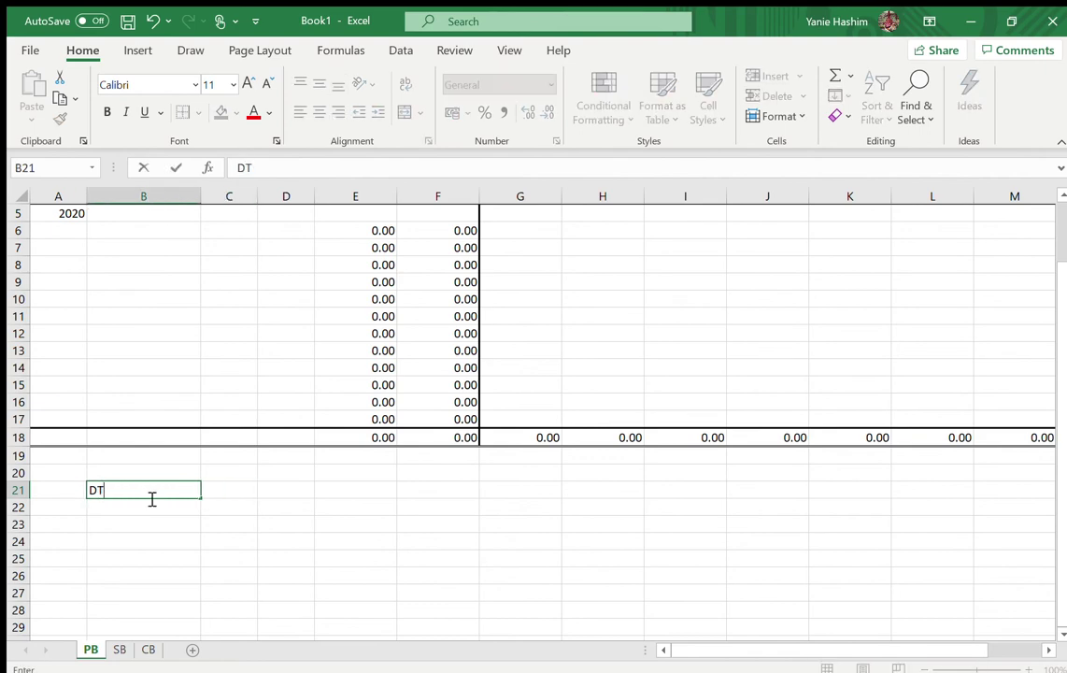
{"action": "type", "text": "BELIAN"}
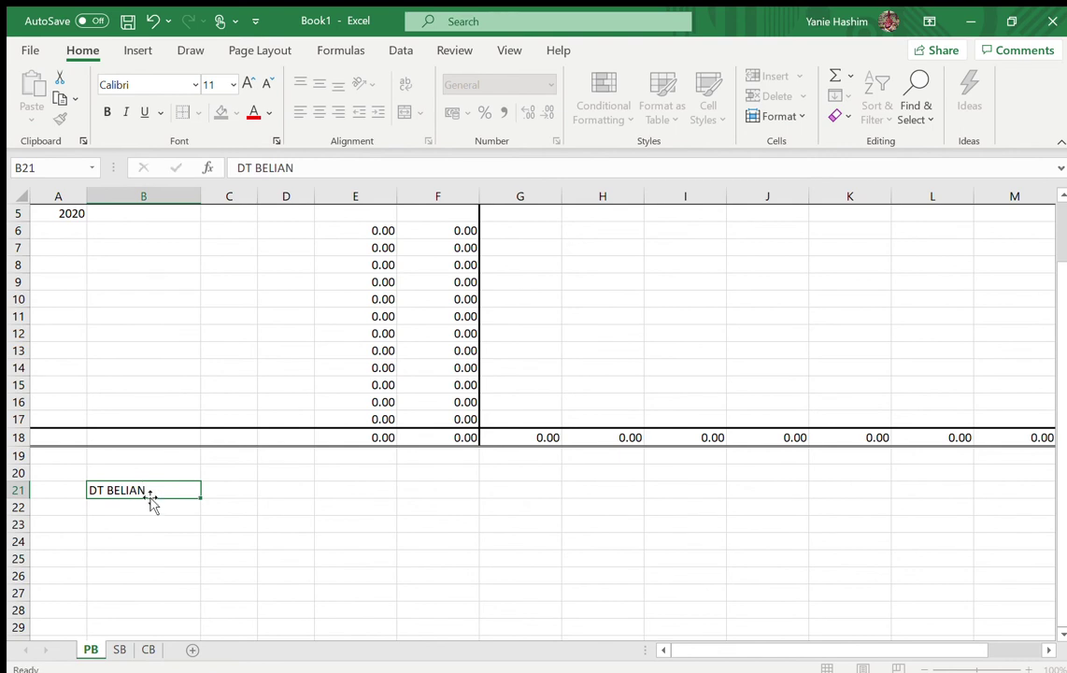
{"action": "key", "text": "Return"}
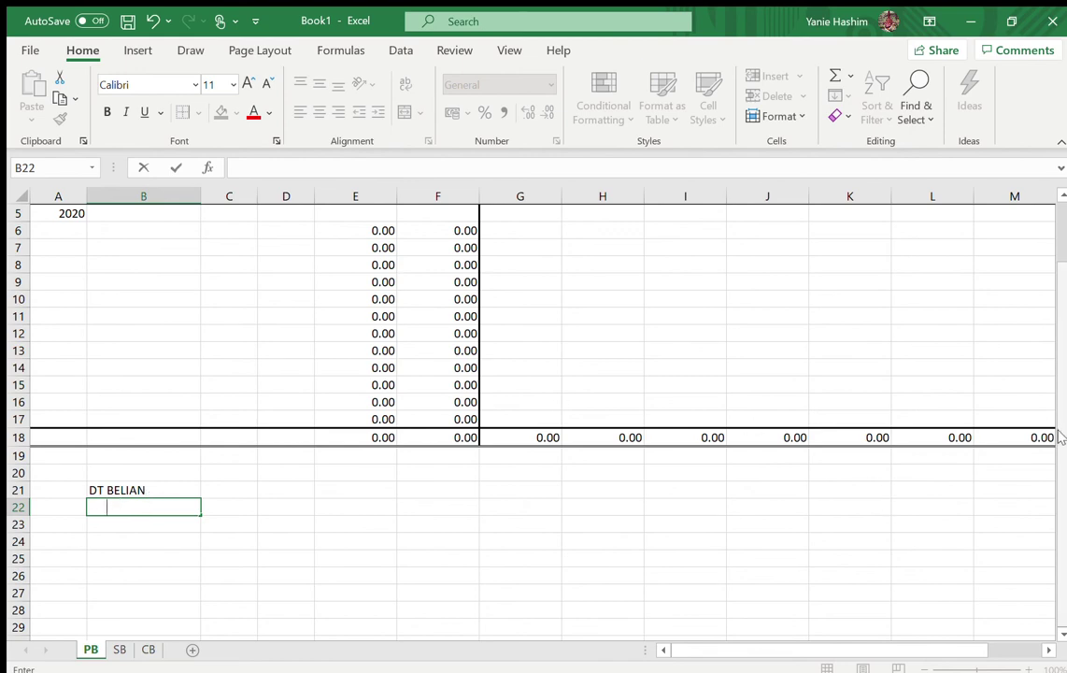
Enter the indented debit account labels BELANJA PENUBUHAN in B22 and AIR & ELEKTRIK in B23
{"action": "scroll", "coordinate": [1045, 347], "scroll_direction": "up", "scroll_amount": 2}
{"action": "scroll", "coordinate": [1050, 392], "scroll_direction": "down", "scroll_amount": 1}
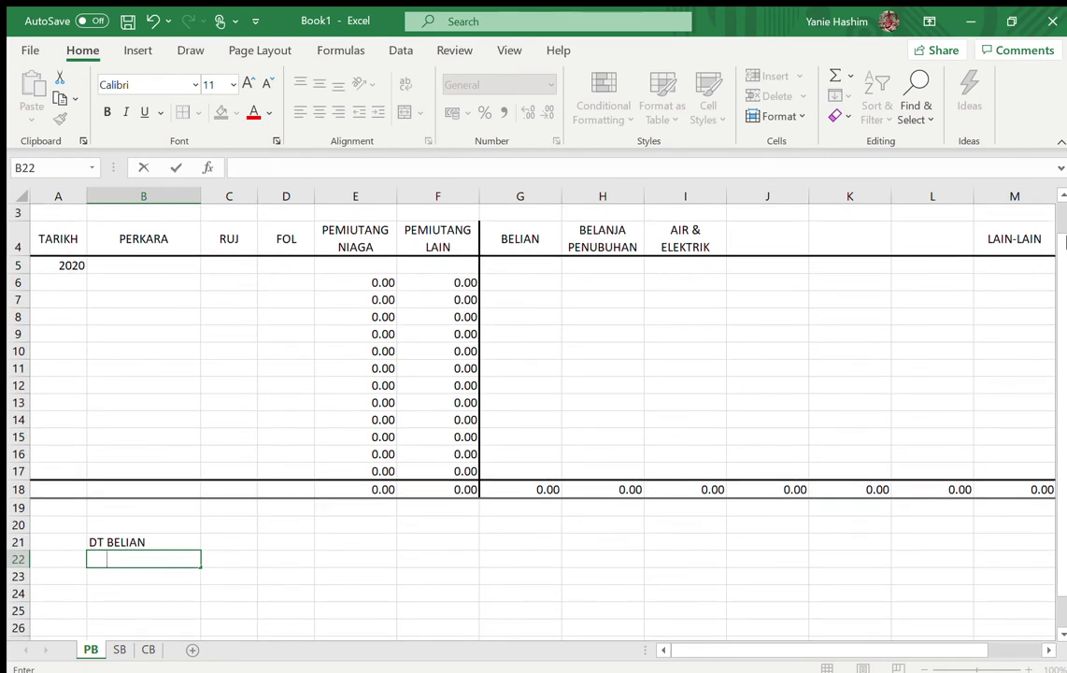
{"action": "type", "text": "NJA PENUBUHAN"}
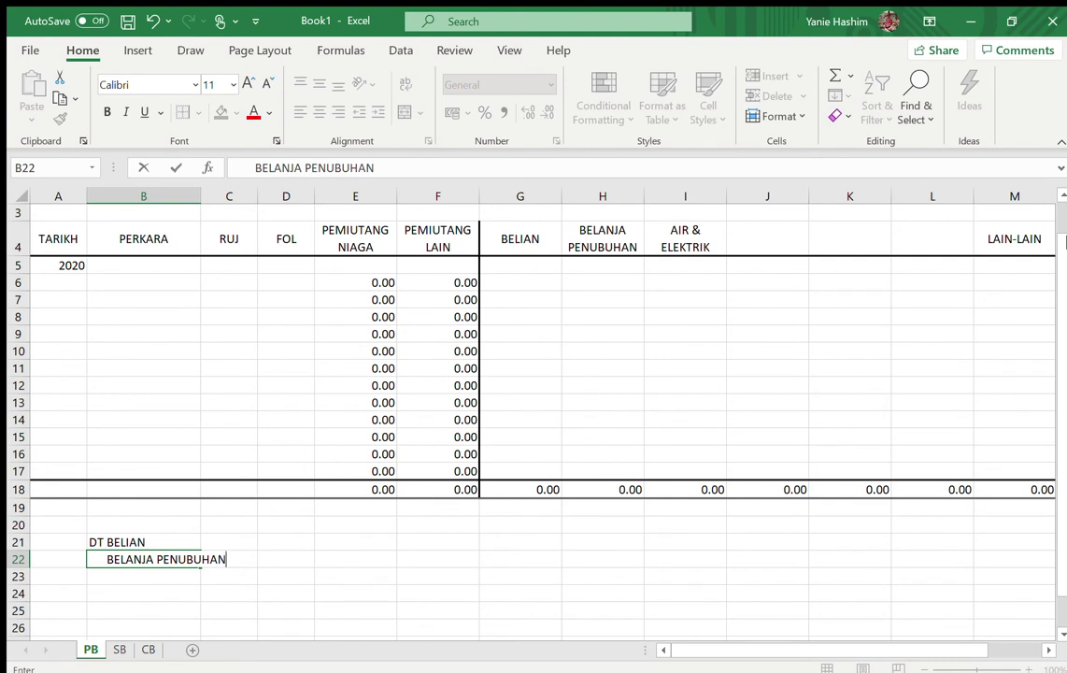
{"action": "key", "text": "Return"}
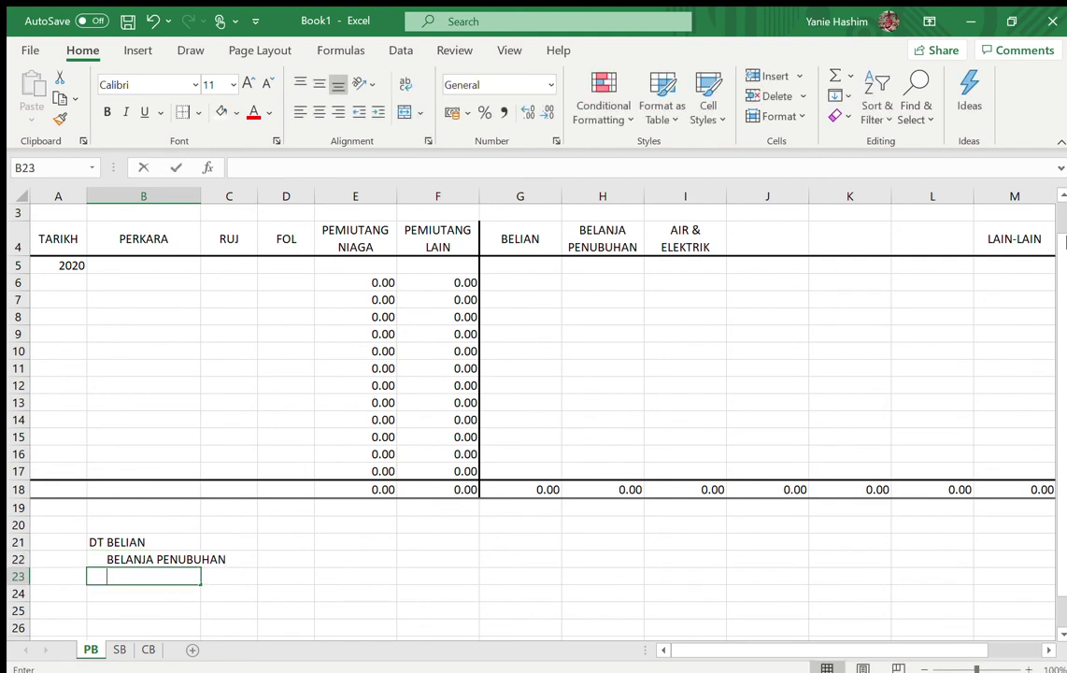
{"action": "type", "text": "AIR & ELEKTRIK"}
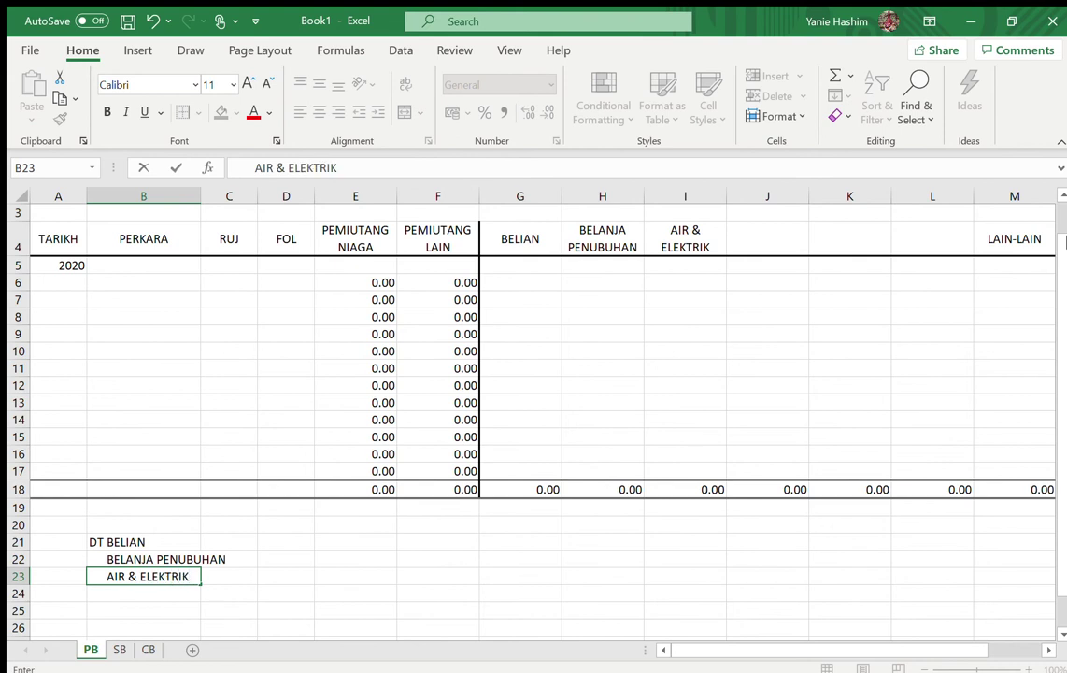
{"action": "key", "text": "Return"}
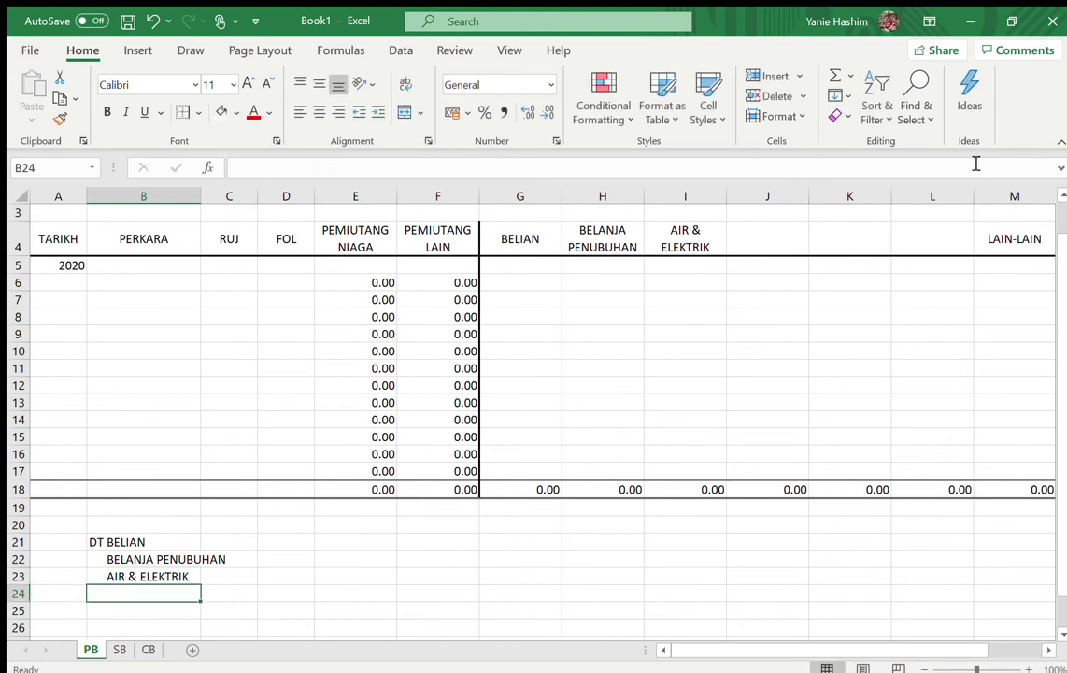
Enter the column heading KENDERAAN in J4 and the matching indented debit label KENDERAAN in B24
{"action": "left_click", "coordinate": [759, 243]}
{"action": "type", "text": "KENDERAAN"}
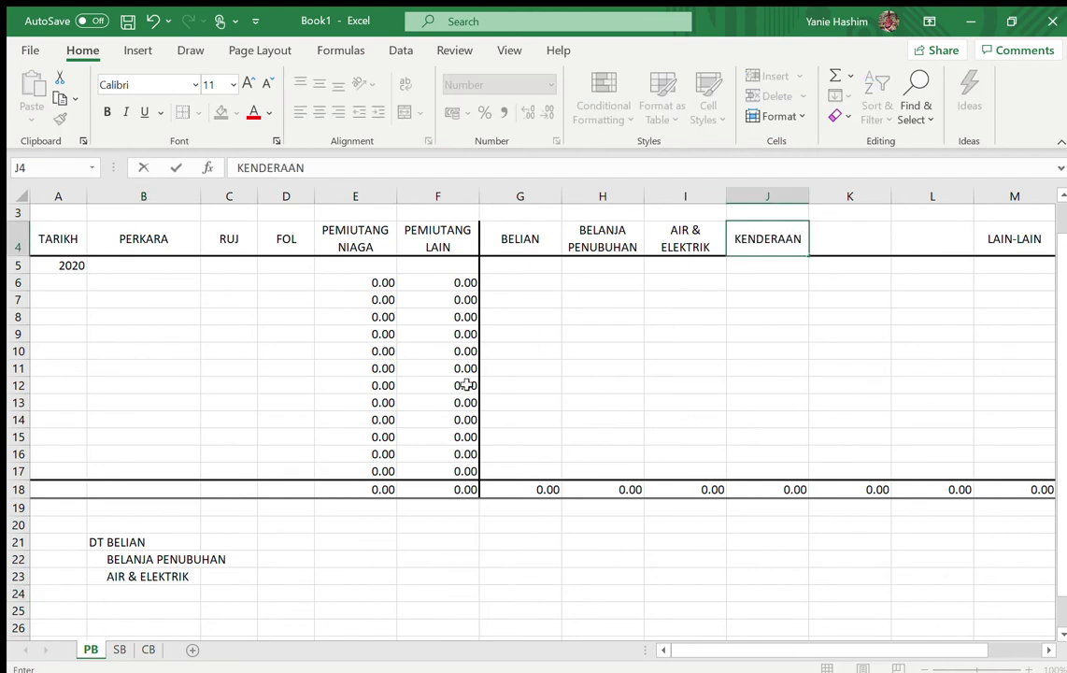
{"action": "left_click", "coordinate": [158, 594]}
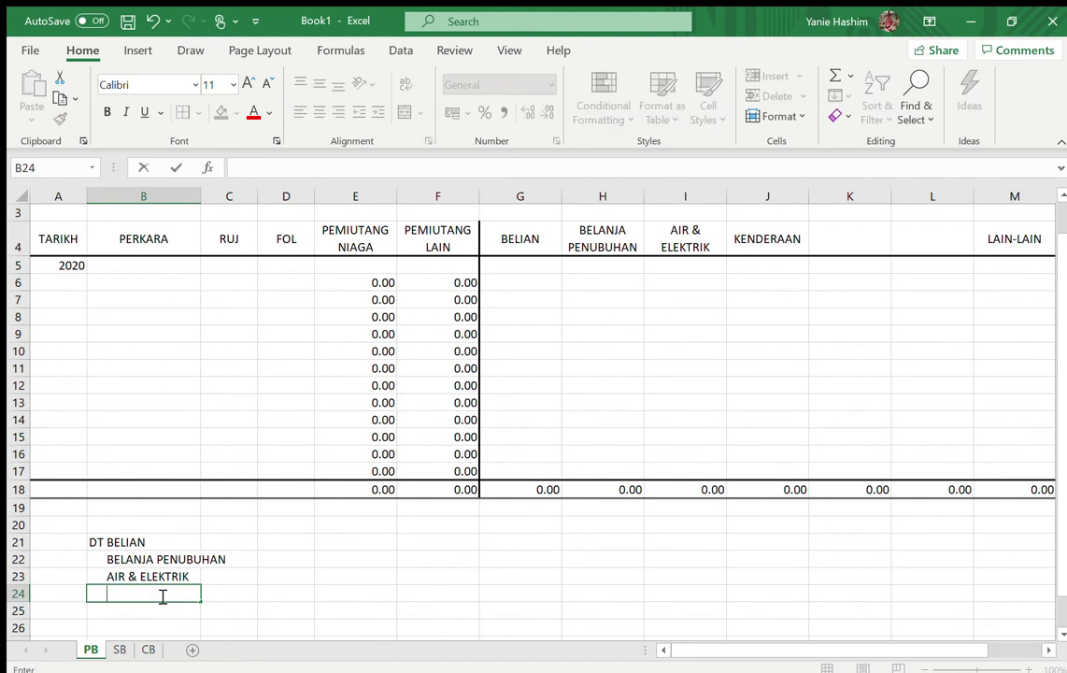
{"action": "type", "text": "KENDERAAN"}
{"action": "key", "text": "Return"}
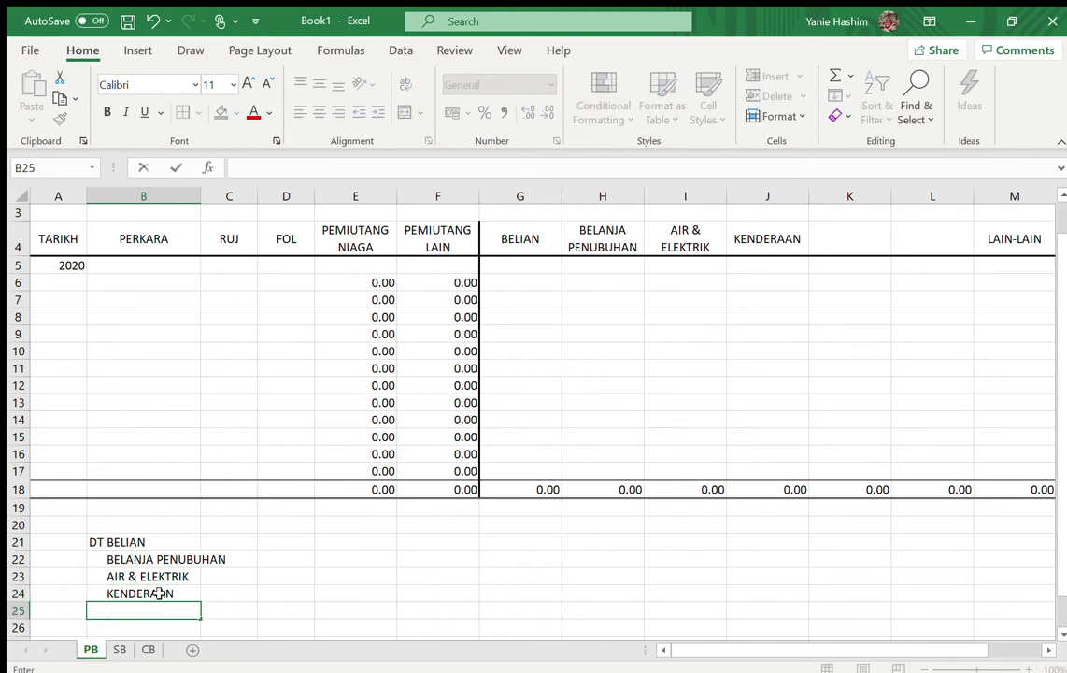
Enter the indented credit account labels KT PEMIUTANG NIAGA in B25 and PEMIUTANG LAIN in B26
{"action": "type", "text": "KT PEMIUTANG BIAGA"}
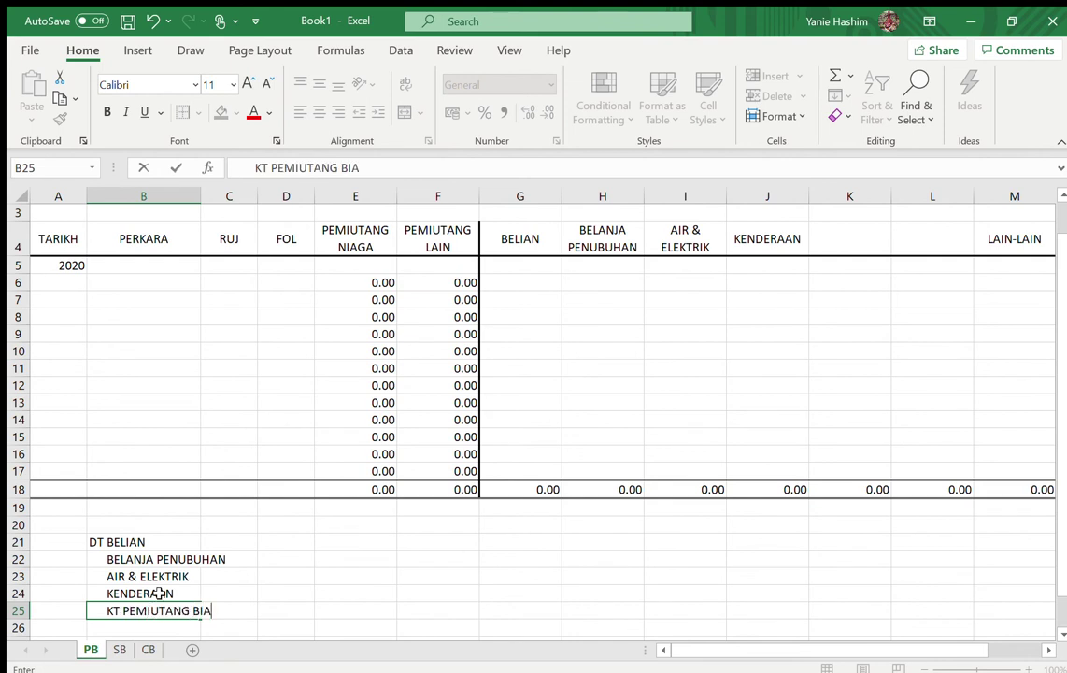
{"action": "key", "text": "BackSpace"}
{"action": "key", "text": "BackSpace"}
{"action": "key", "text": "BackSpace"}
{"action": "key", "text": "BackSpace"}
{"action": "type", "text": "NIAGA"}
{"action": "key", "text": "Return"}
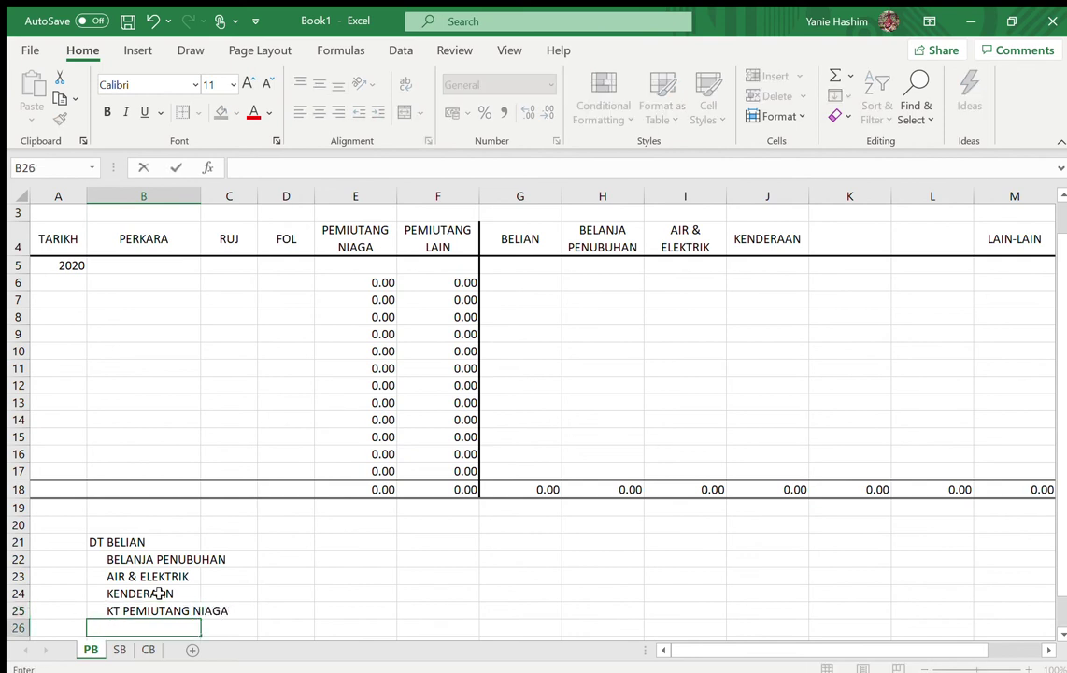
{"action": "type", "text": "PEMIUTA"}
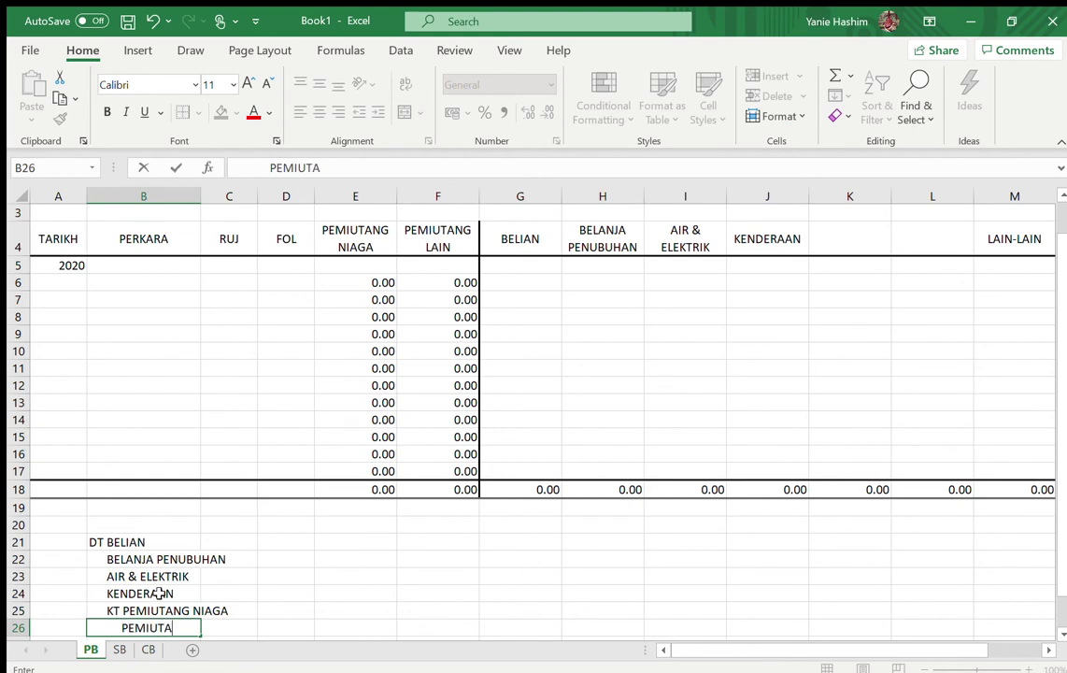
{"action": "type", "text": "NG LAIN"}
{"action": "key", "text": "Return"}
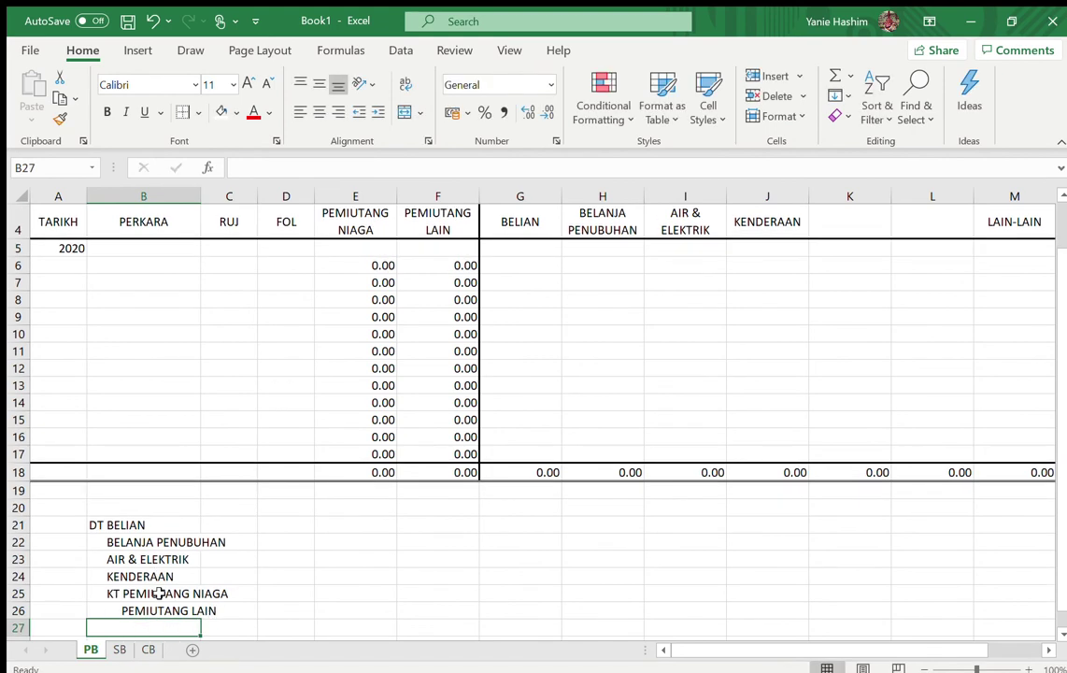
Widen the PERKARA column by about half, and undo the widening
{"action": "left_click_drag", "start_coordinate": [201, 190], "coordinate": [259, 195]}
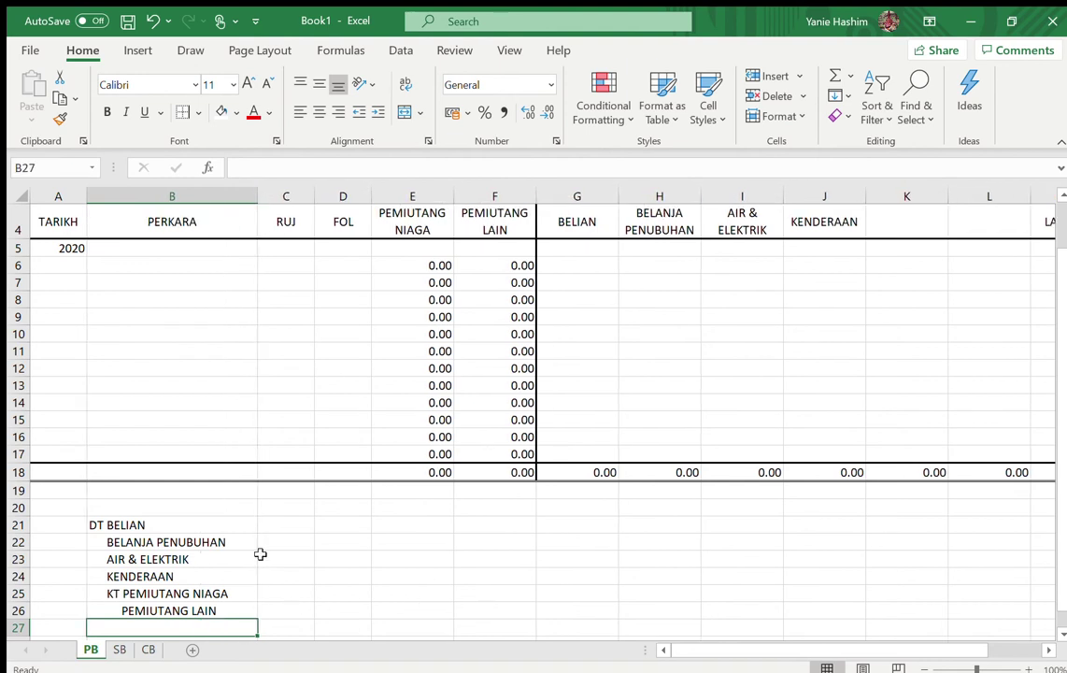
{"action": "left_click", "coordinate": [290, 528]}
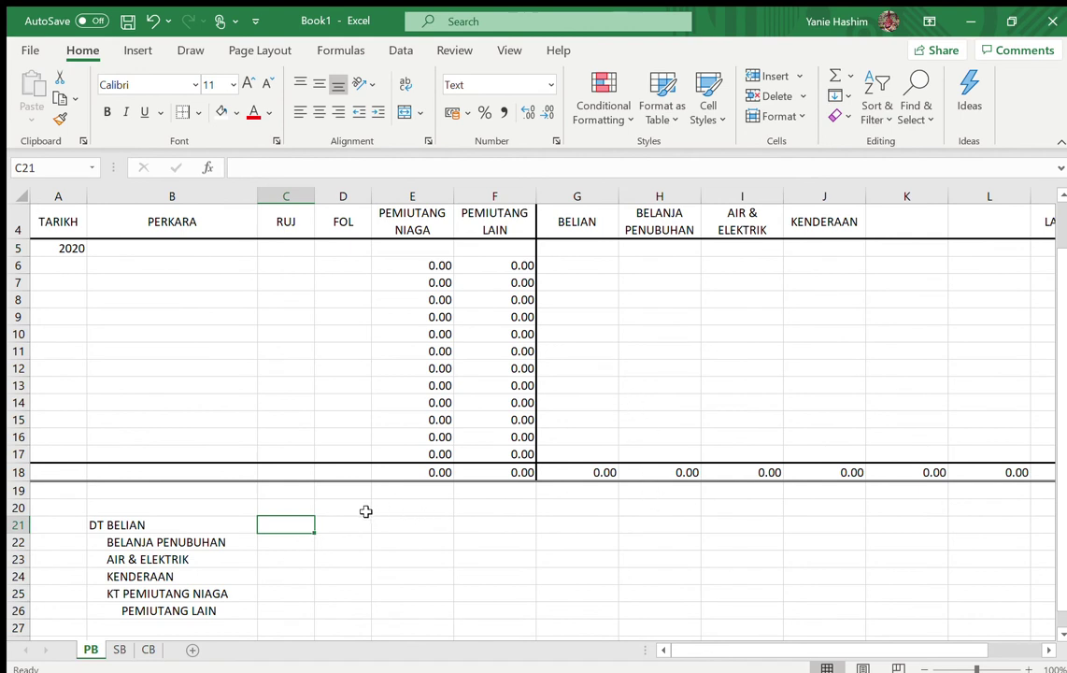
{"action": "key", "text": "ctrl+z"}
Merge and centre columns B to D separately in each of the debit label rows 21 to 24
{"action": "left_click", "coordinate": [159, 524]}
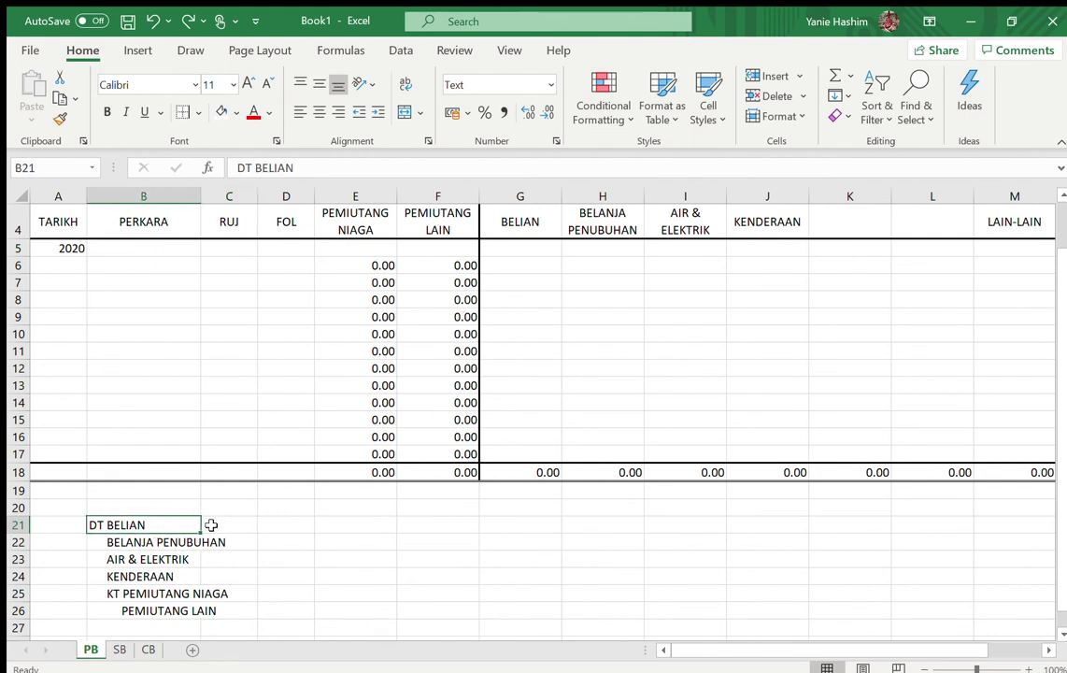
{"action": "left_click_drag", "start_coordinate": [159, 524], "coordinate": [273, 525]}
{"action": "left_click", "coordinate": [405, 112]}
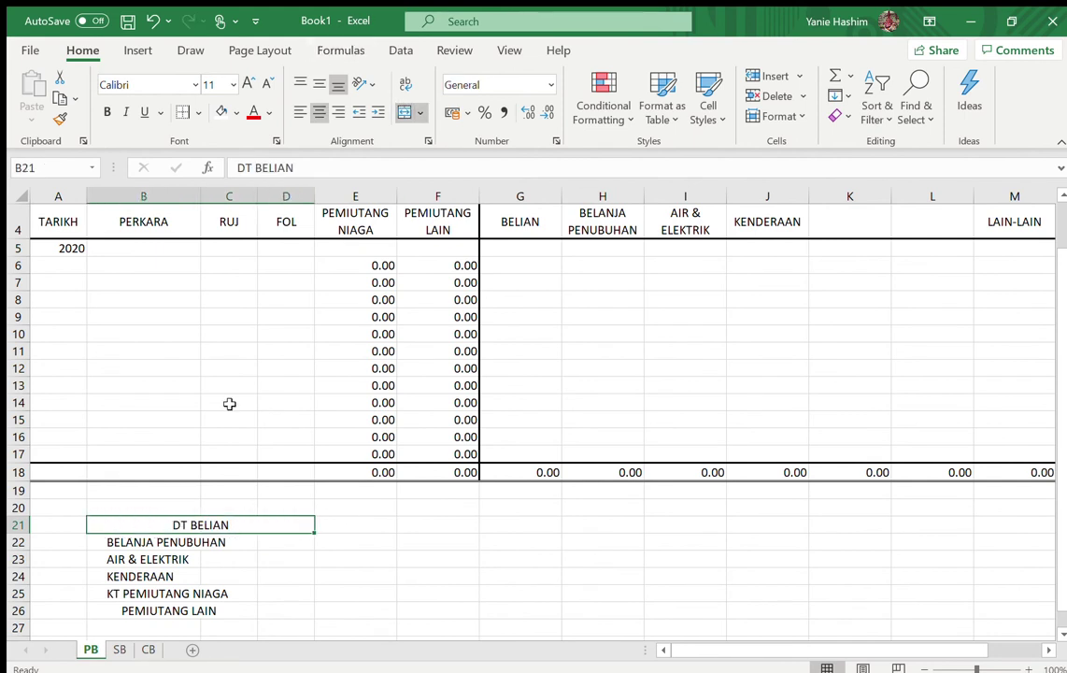
{"action": "left_click_drag", "start_coordinate": [117, 542], "coordinate": [271, 541]}
{"action": "left_click", "coordinate": [404, 111]}
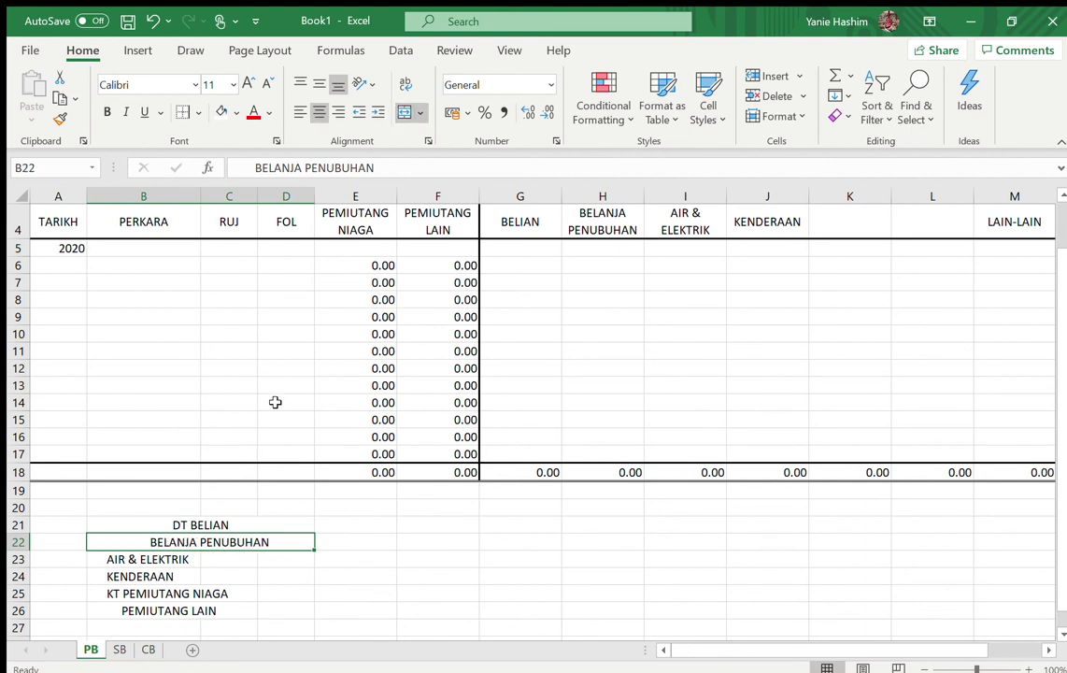
{"action": "left_click_drag", "start_coordinate": [134, 561], "coordinate": [266, 552]}
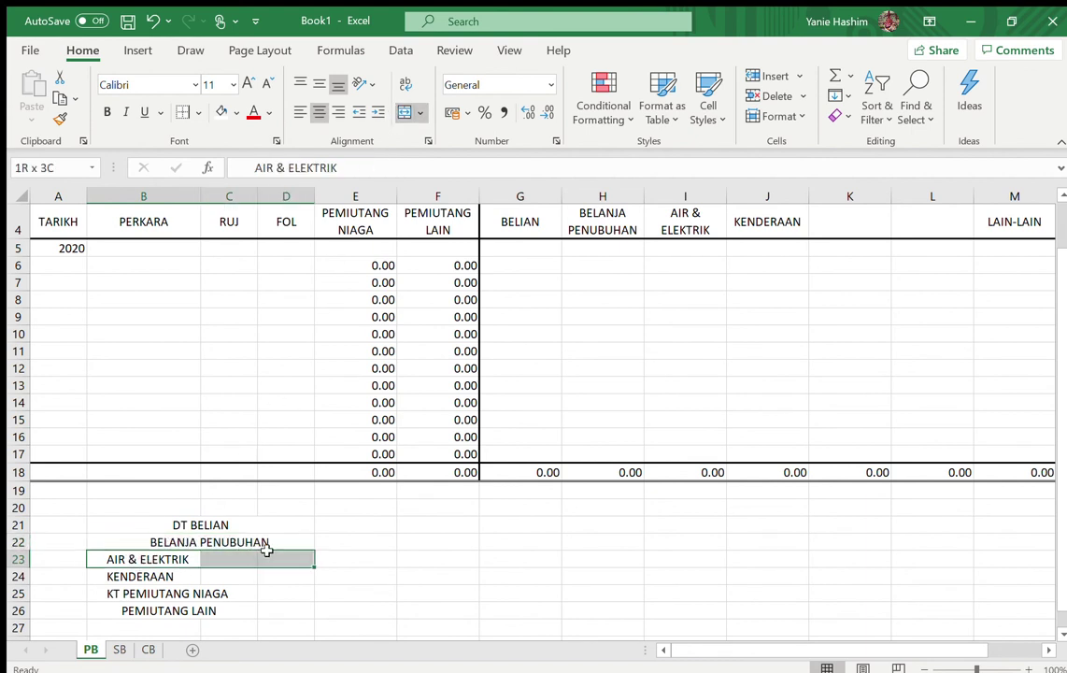
{"action": "left_click", "coordinate": [405, 111]}
{"action": "left_click_drag", "start_coordinate": [112, 575], "coordinate": [300, 575]}
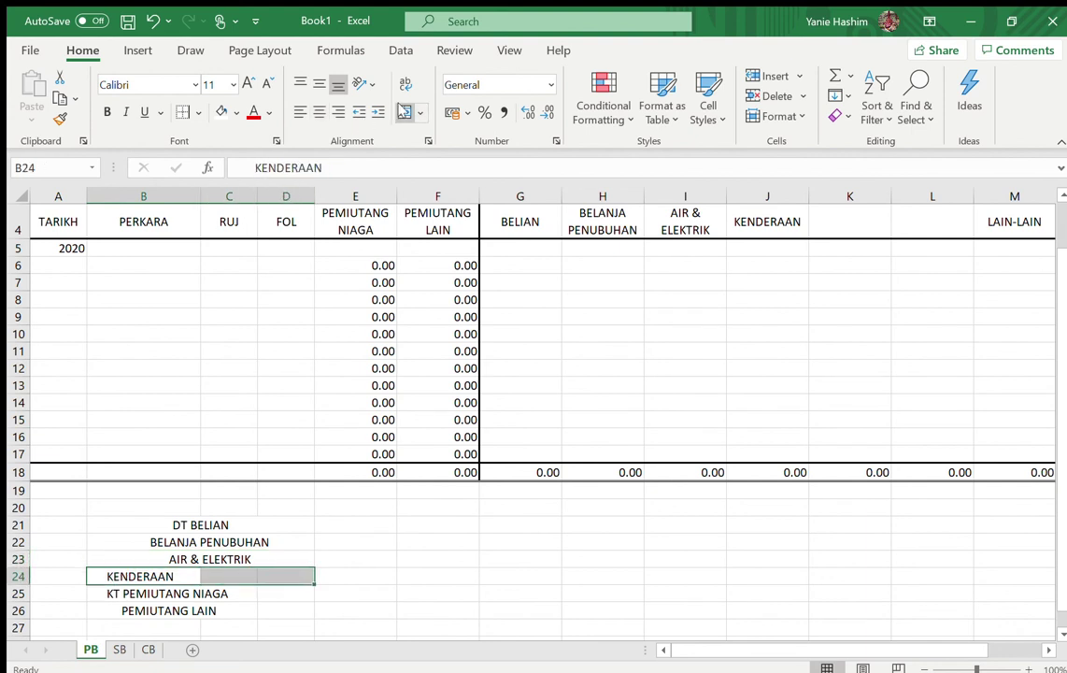
{"action": "left_click", "coordinate": [405, 111]}
Merge and centre columns B to D in credit label rows 25 and 26 and in the blank row 27
{"action": "left_click_drag", "start_coordinate": [109, 594], "coordinate": [274, 593]}
{"action": "left_click", "coordinate": [405, 112]}
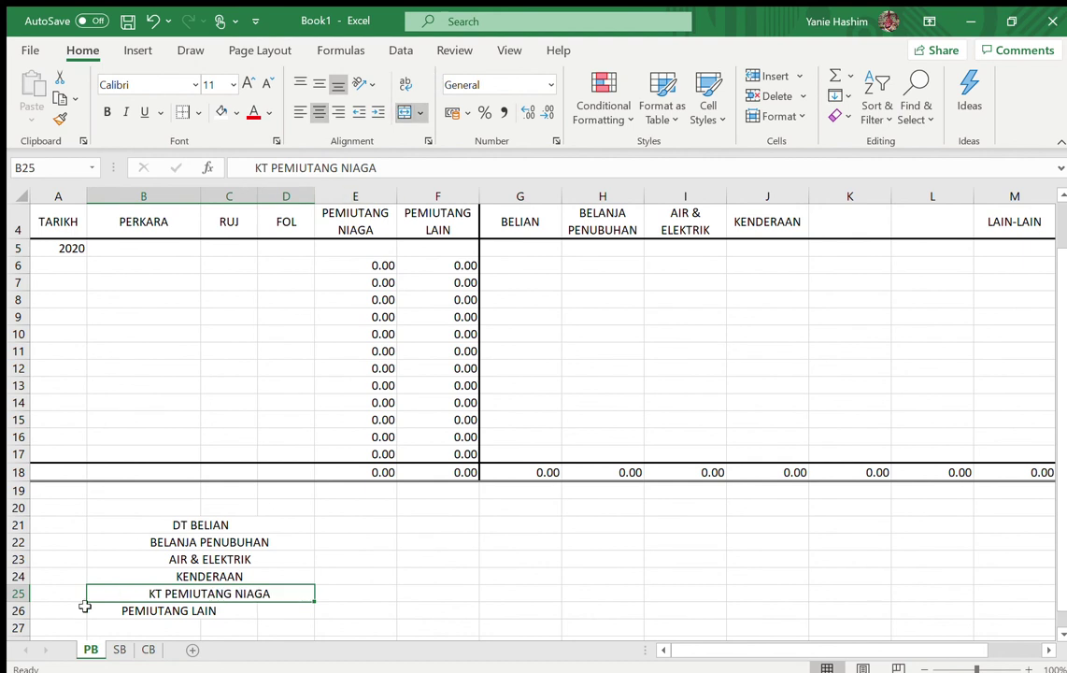
{"action": "left_click_drag", "start_coordinate": [103, 605], "coordinate": [282, 608]}
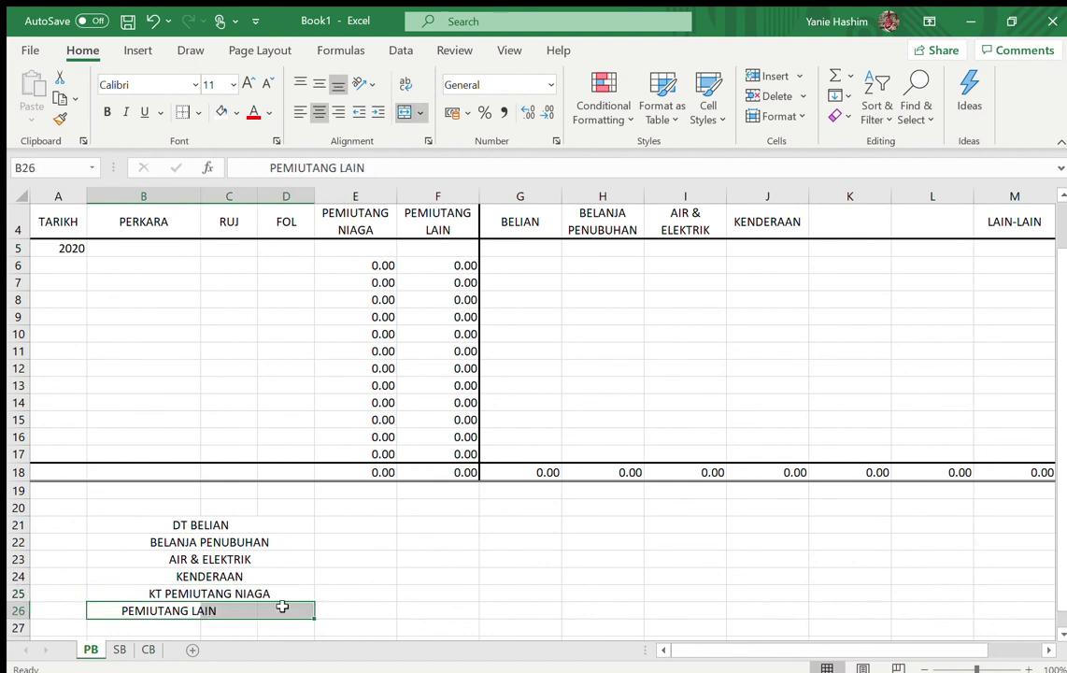
{"action": "left_click", "coordinate": [404, 111]}
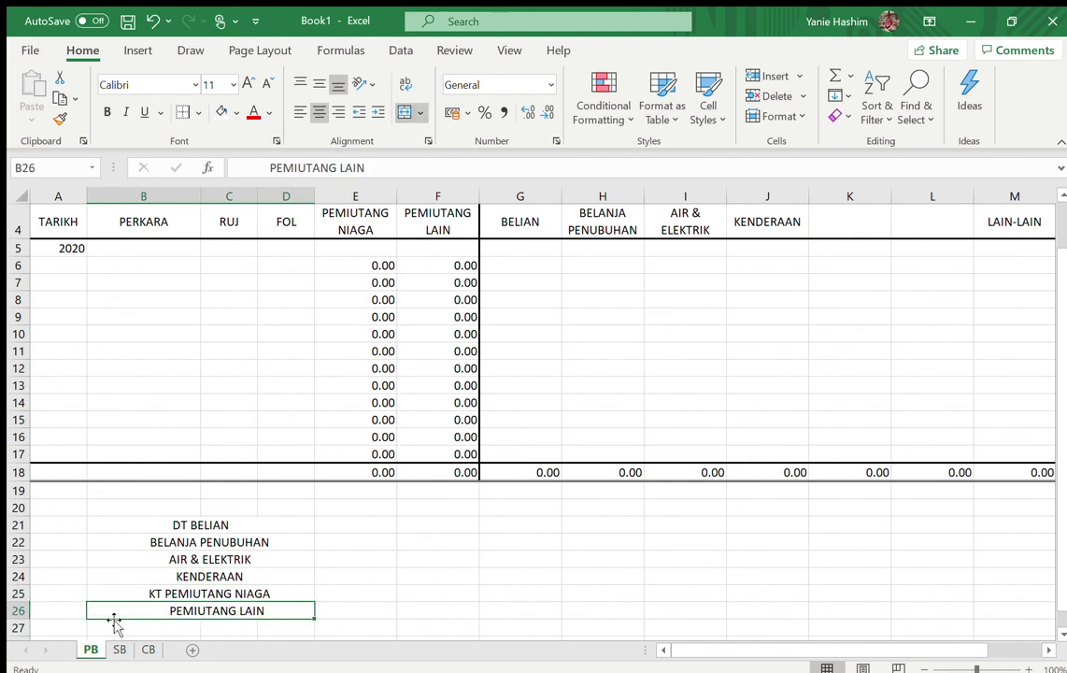
{"action": "left_click_drag", "start_coordinate": [107, 624], "coordinate": [282, 624]}
{"action": "left_click", "coordinate": [405, 111]}
Left-align the merged label cells in B21:D27
{"action": "left_click_drag", "start_coordinate": [124, 524], "coordinate": [126, 629]}
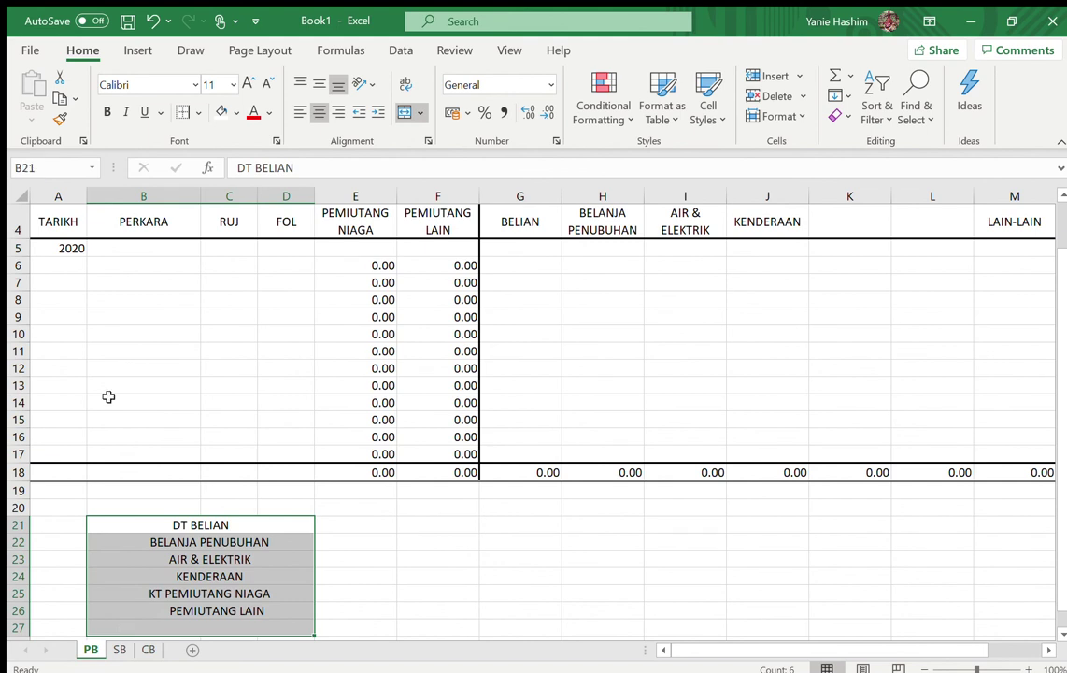
{"action": "left_click", "coordinate": [300, 111]}
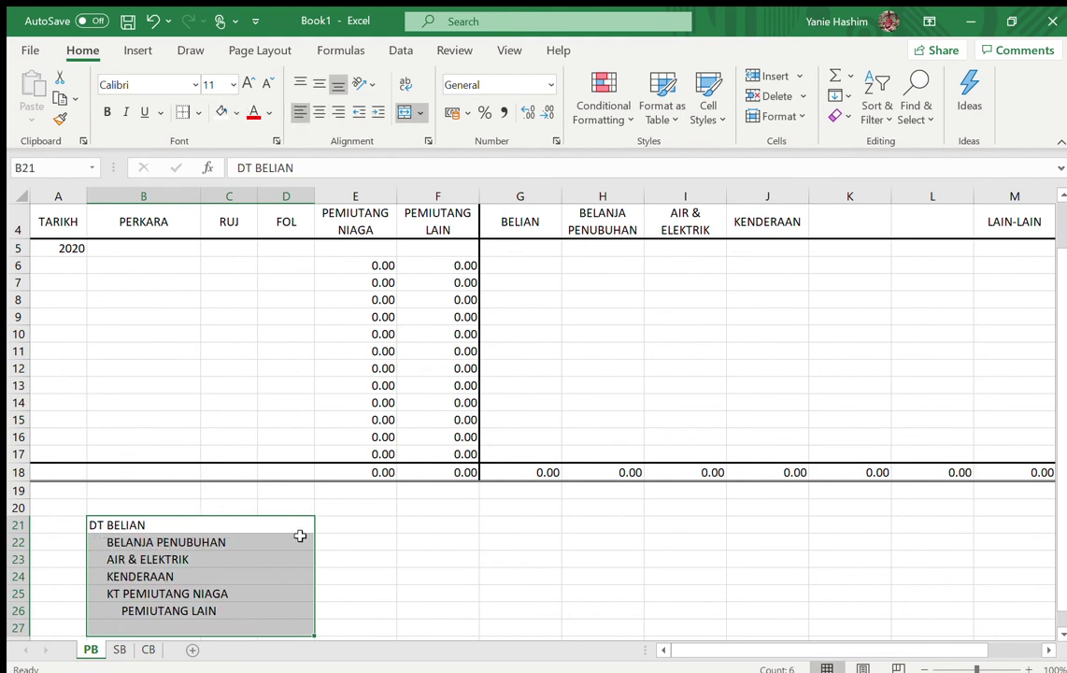
{"action": "left_click", "coordinate": [331, 558]}
Link E21 to the BELIAN total with =G18 and E22 to the BELANJA PENUBUHAN total with =H18
{"action": "left_click", "coordinate": [336, 521]}
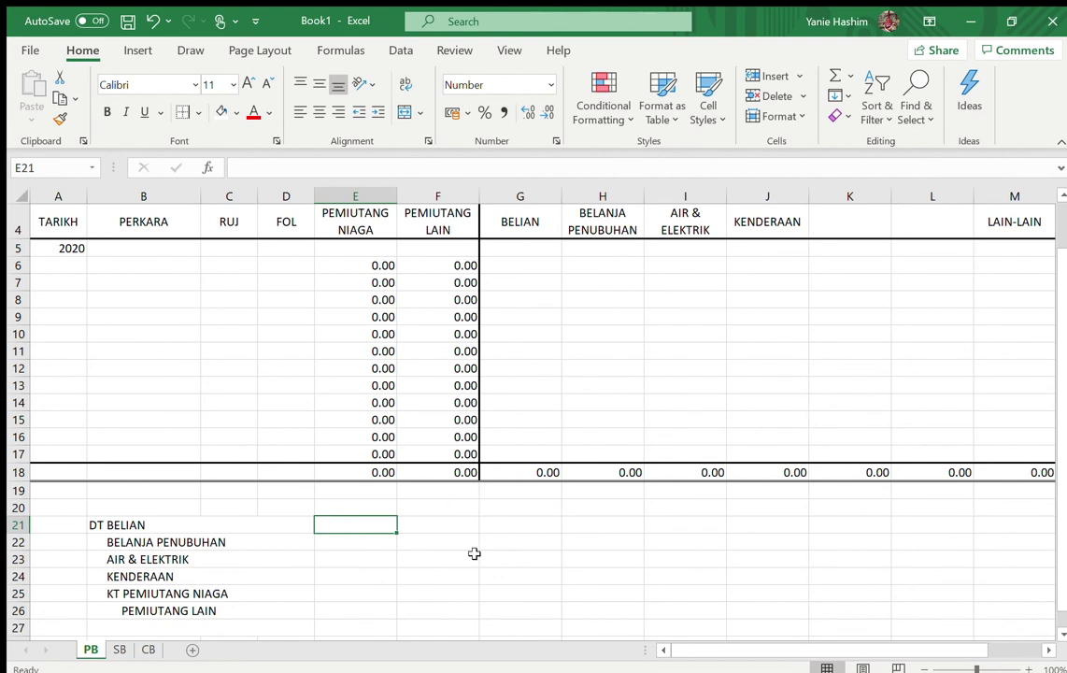
{"action": "type", "text": "="}
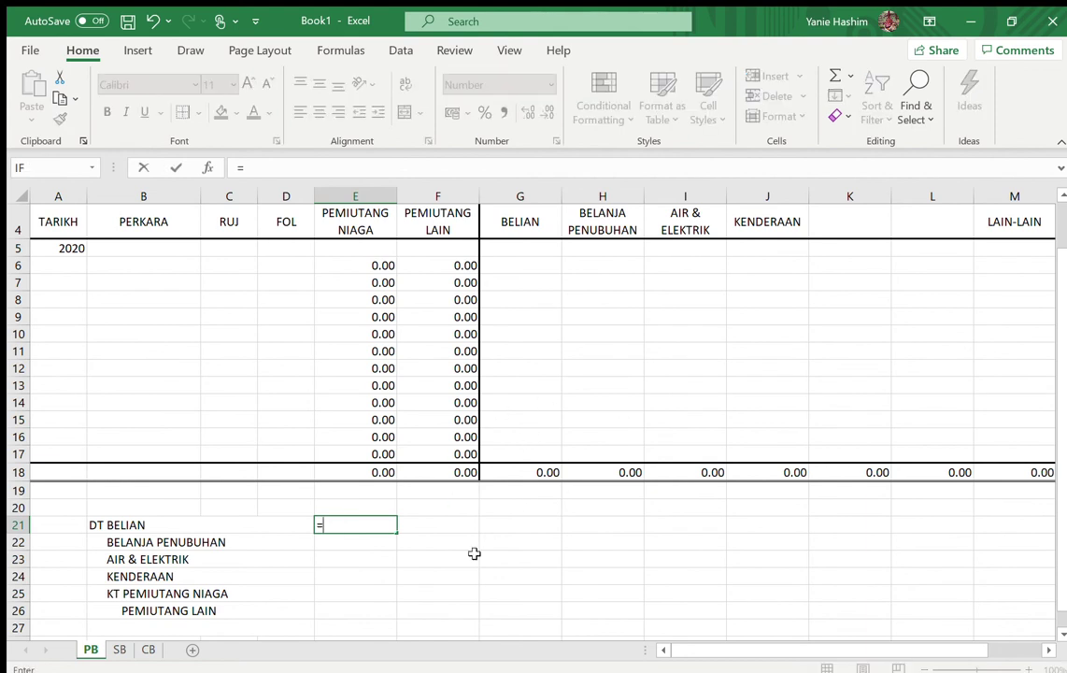
{"action": "left_click", "coordinate": [526, 473]}
{"action": "key", "text": "Return"}
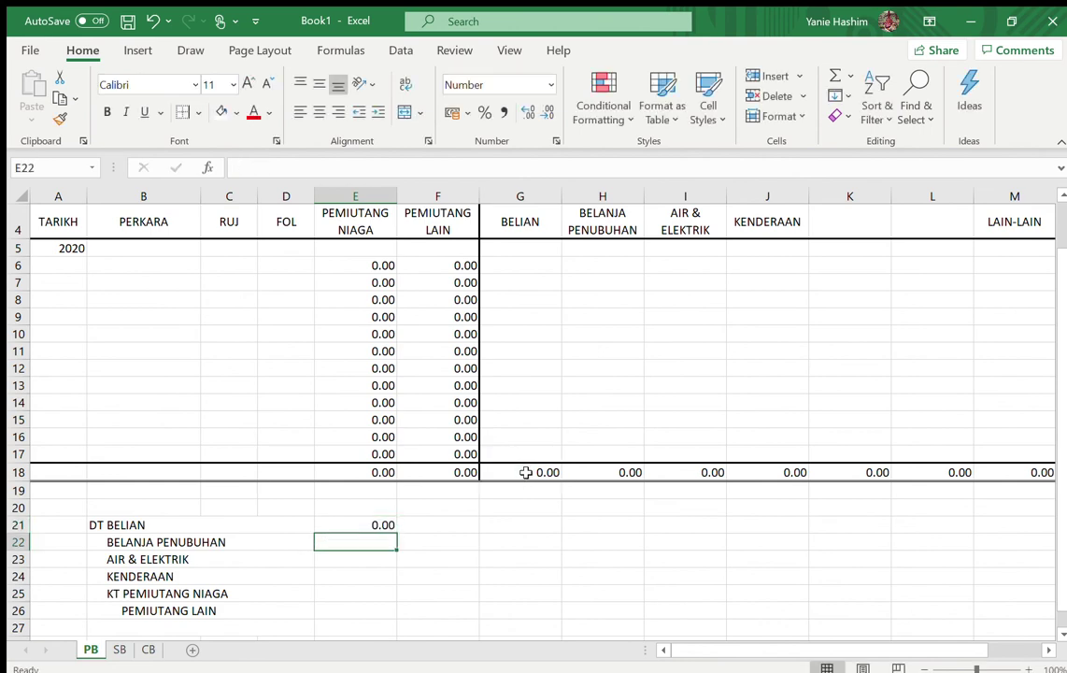
{"action": "type", "text": "="}
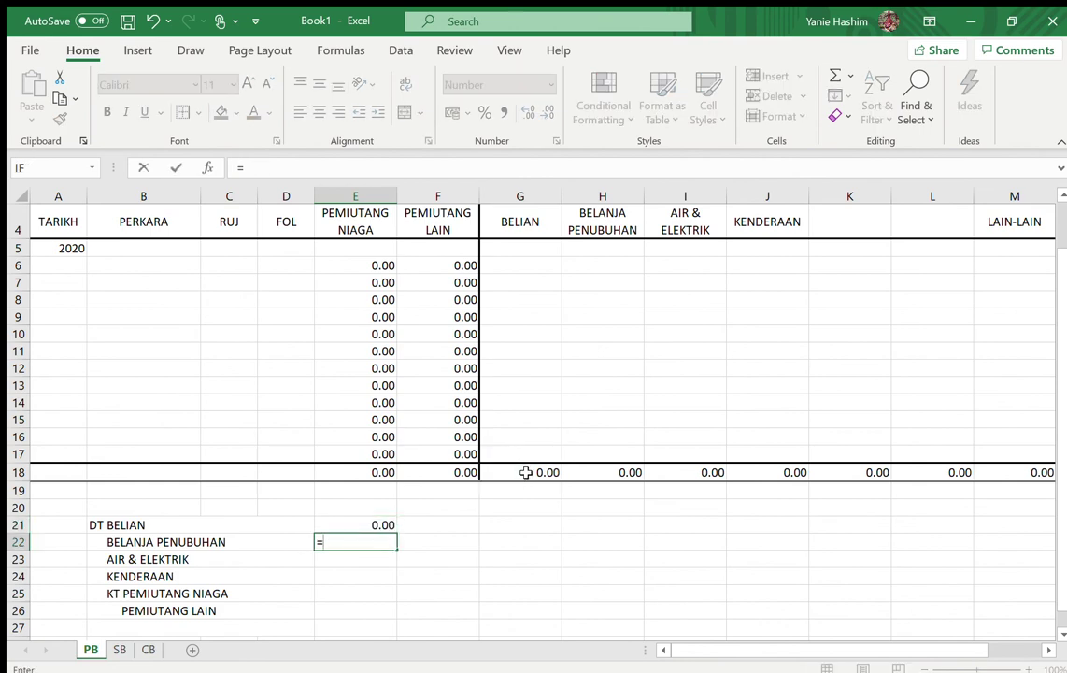
{"action": "left_click", "coordinate": [630, 473]}
{"action": "key", "text": "Return"}
Link E23 to the AIR & ELEKTRIK total with =I18 and E24 to the KENDERAAN total with =J18
{"action": "type", "text": "="}
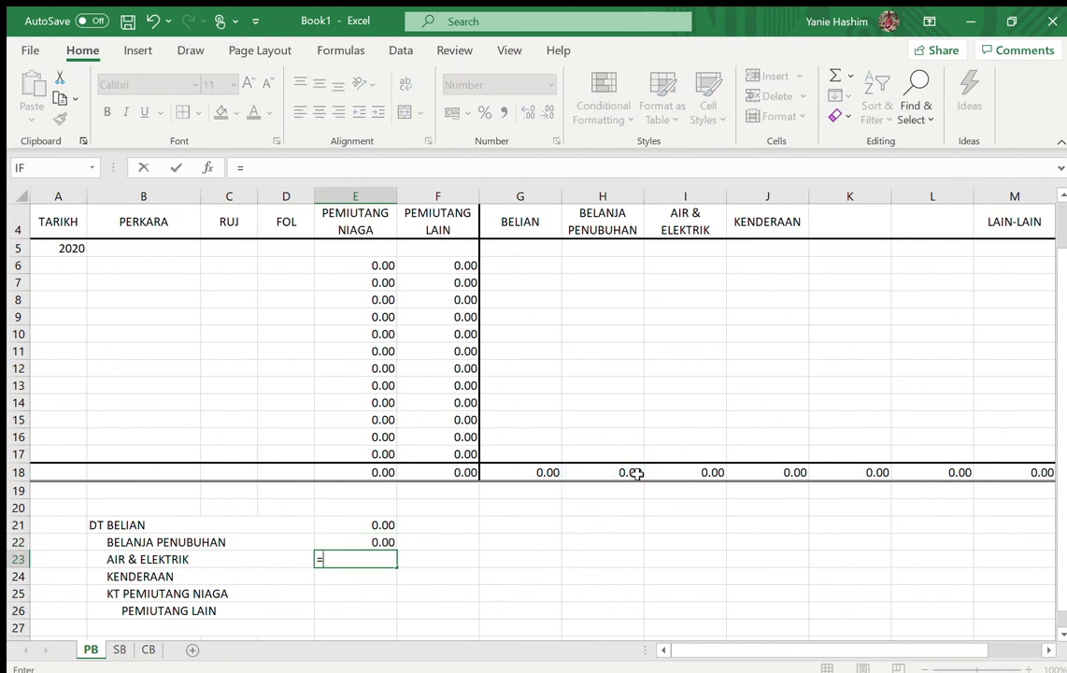
{"action": "left_click", "coordinate": [707, 473]}
{"action": "key", "text": "Return"}
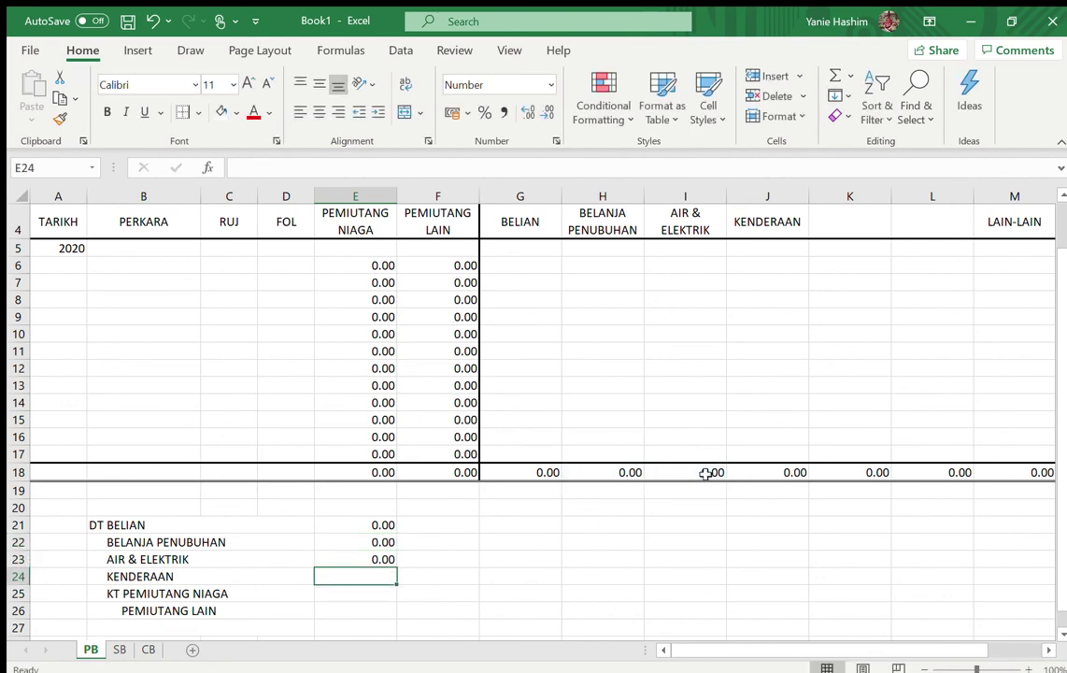
{"action": "type", "text": "="}
{"action": "left_click", "coordinate": [790, 477]}
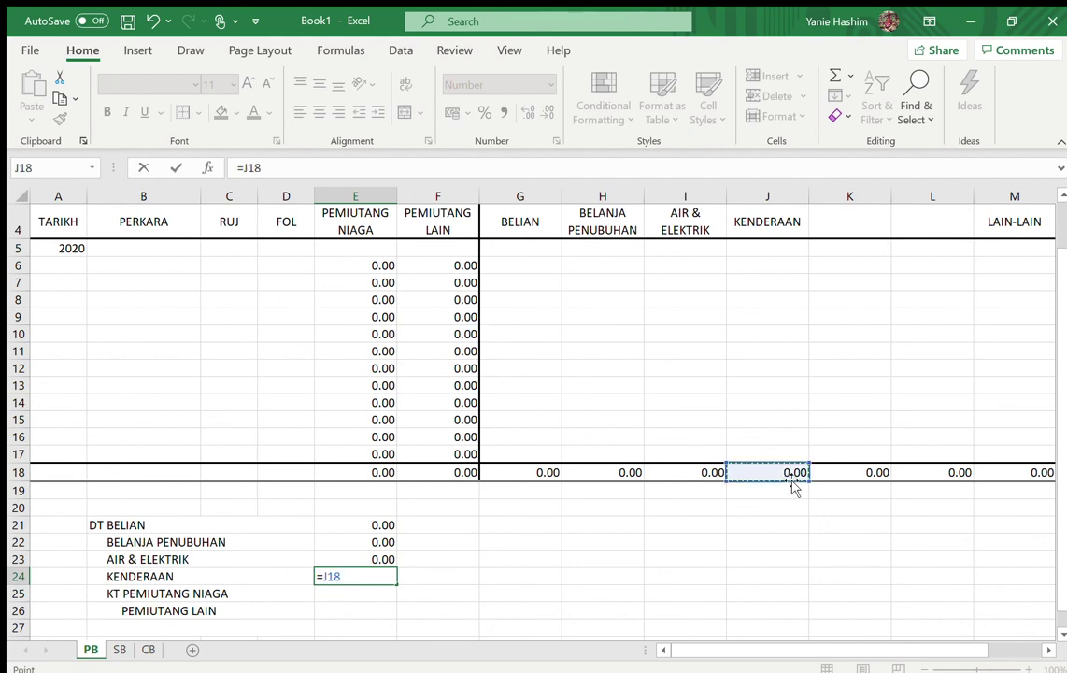
{"action": "key", "text": "Return"}
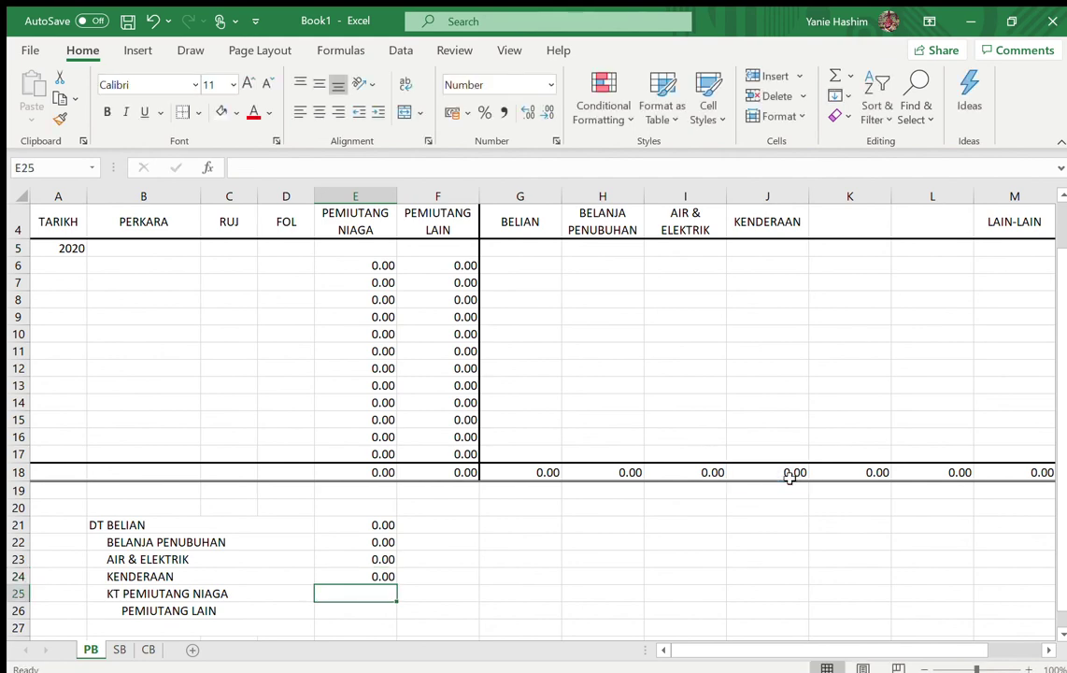
Link F25 to the PEMIUTANG NIAGA total with =E18 and F26 to the PEMIUTANG LAIN total with =F18
{"action": "key", "text": "Right"}
{"action": "type", "text": "="}
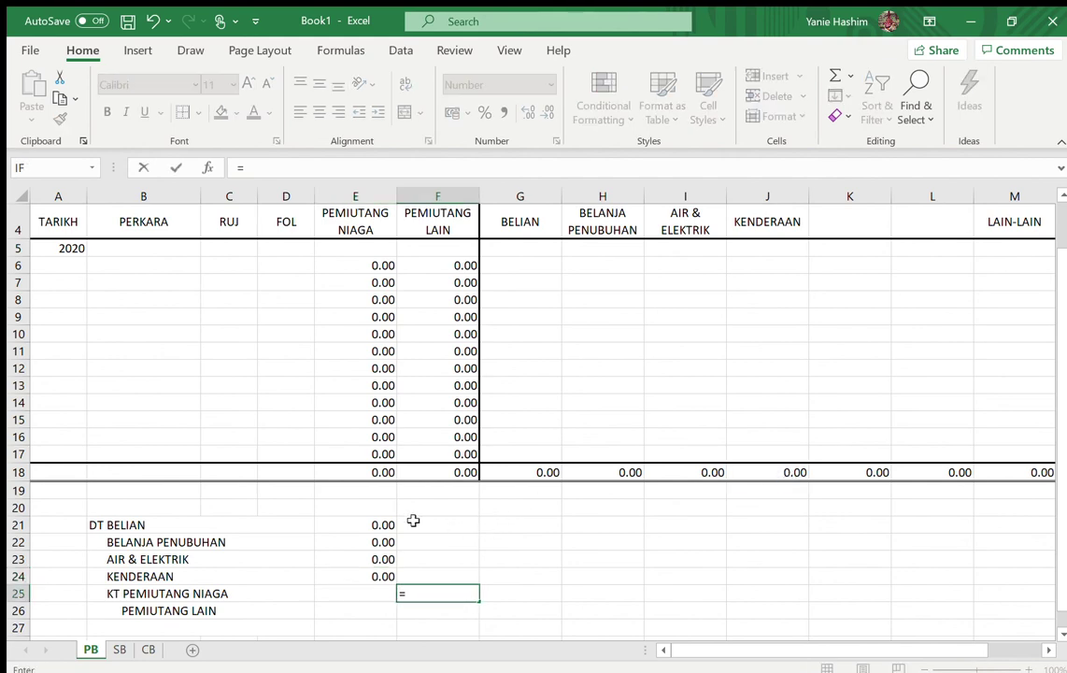
{"action": "left_click", "coordinate": [371, 473]}
{"action": "key", "text": "Return"}
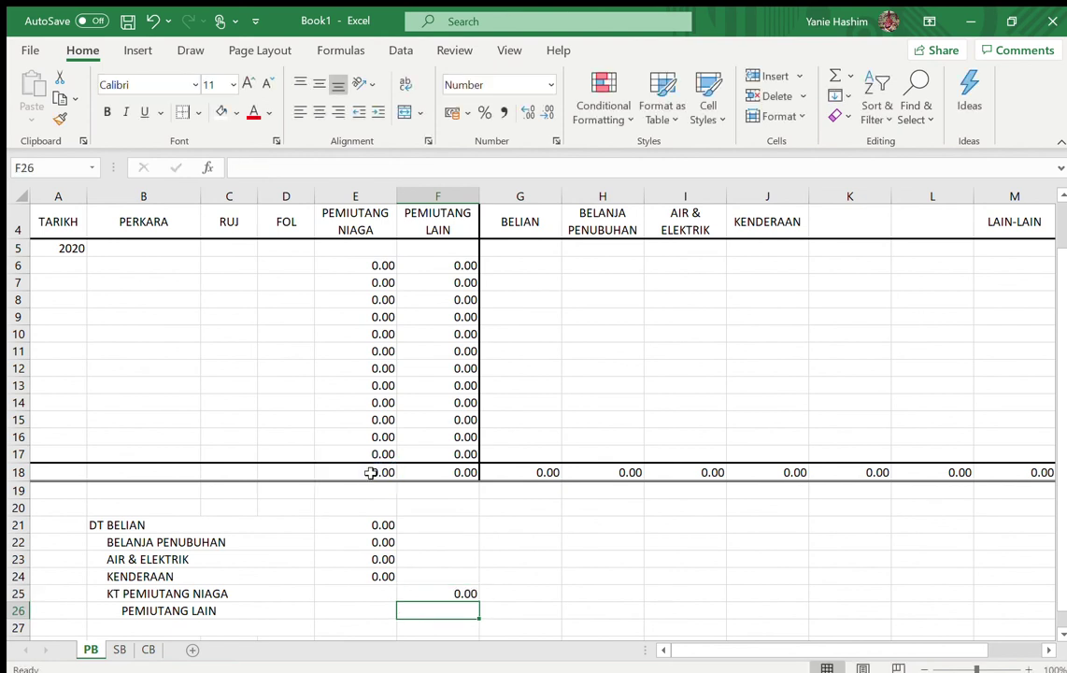
{"action": "type", "text": "="}
{"action": "left_click", "coordinate": [449, 471]}
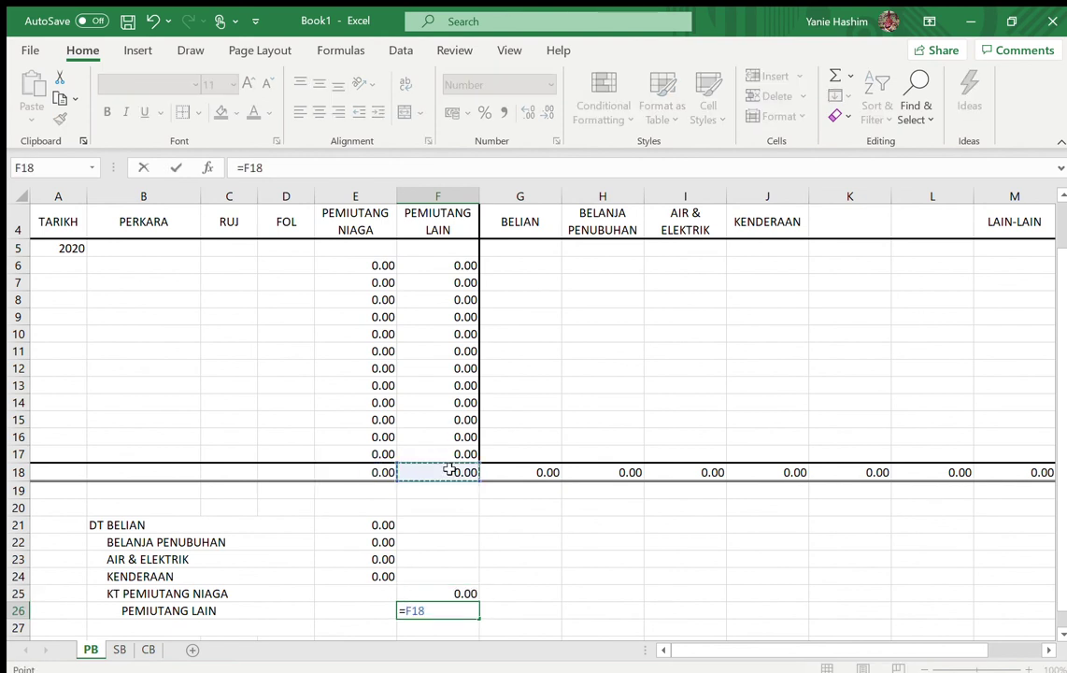
{"action": "key", "text": "Return"}
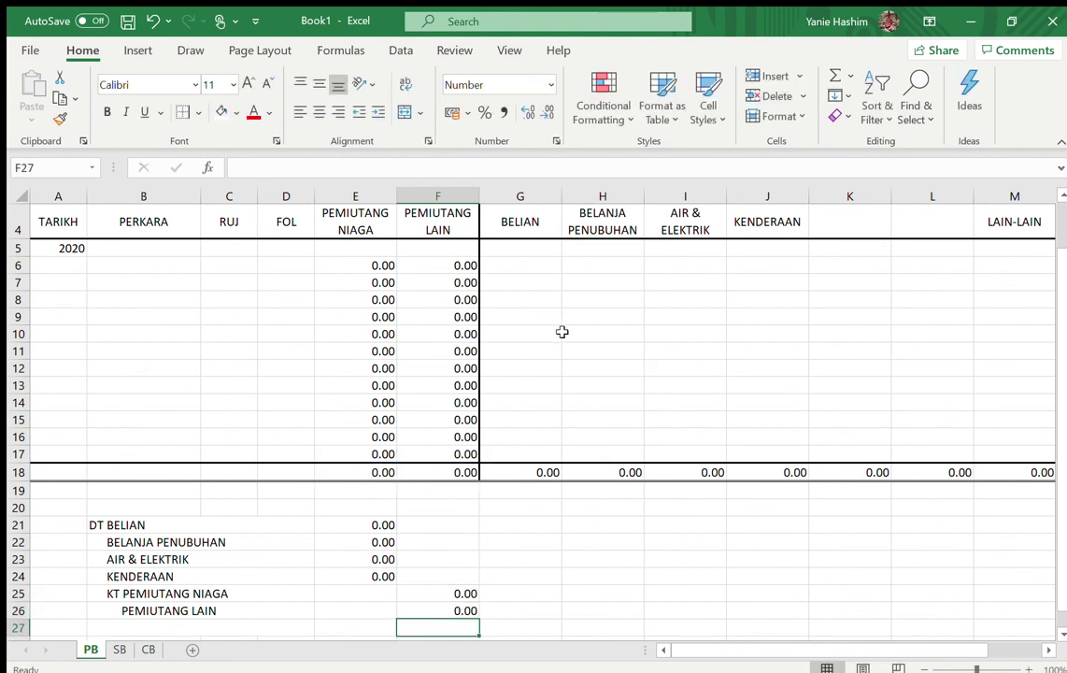
Enter trial amounts in the BELIAN column: 1000 in G6 and 3000 in G7
{"action": "left_click", "coordinate": [529, 264]}
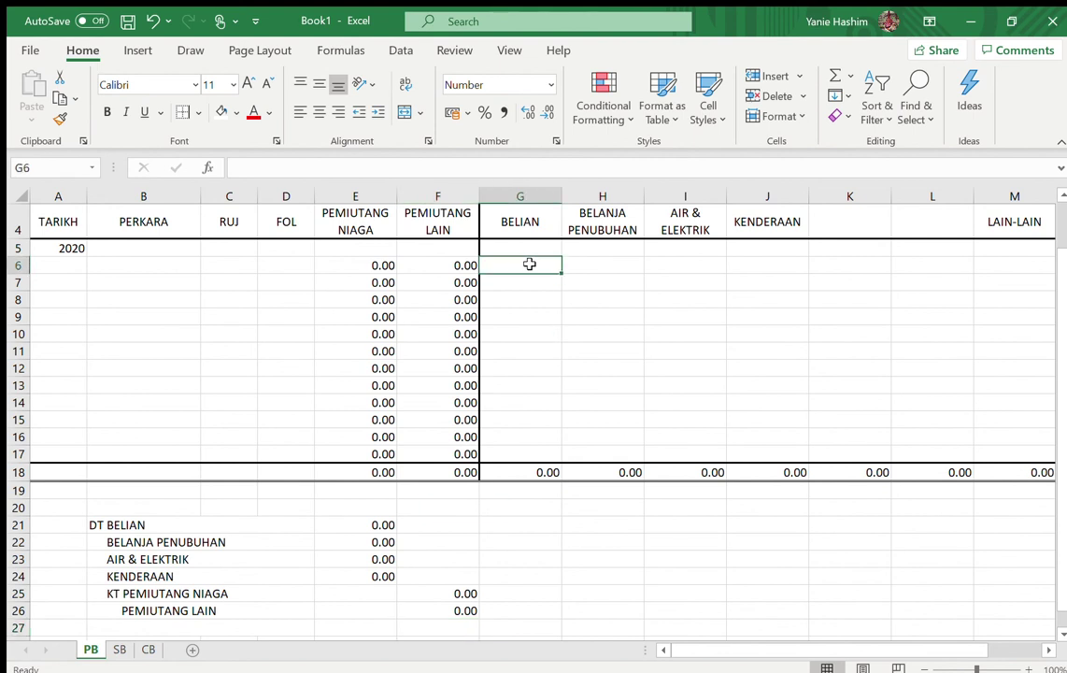
{"action": "type", "text": "1000"}
{"action": "key", "text": "Return"}
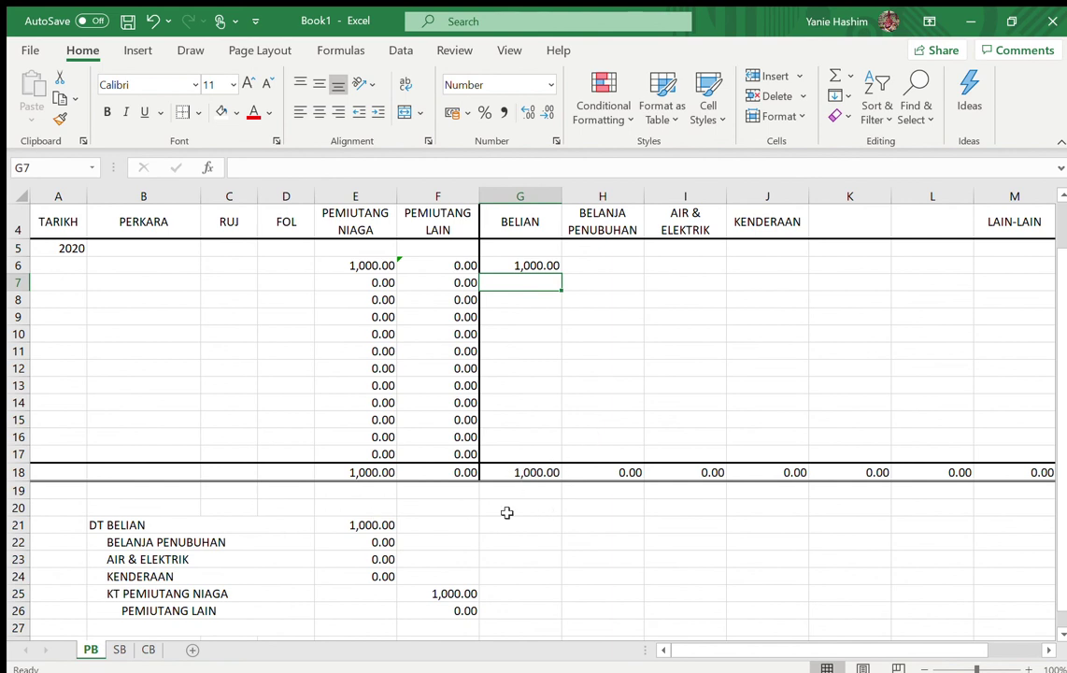
{"action": "type", "text": "30"}
{"action": "key", "text": "Return"}
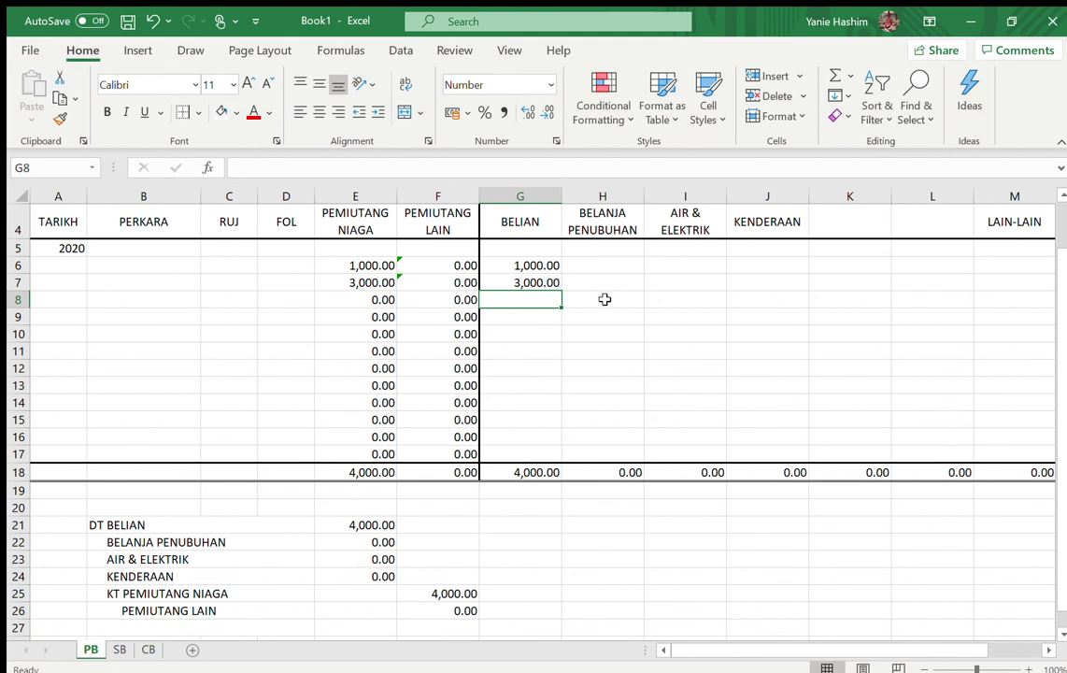
Enter trial amounts of 40000 under KENDERAAN in J8 and 200 under AIR & ELEKTRIK in I9
{"action": "key", "text": "Right"}
{"action": "key", "text": "Right"}
{"action": "key", "text": "Right"}
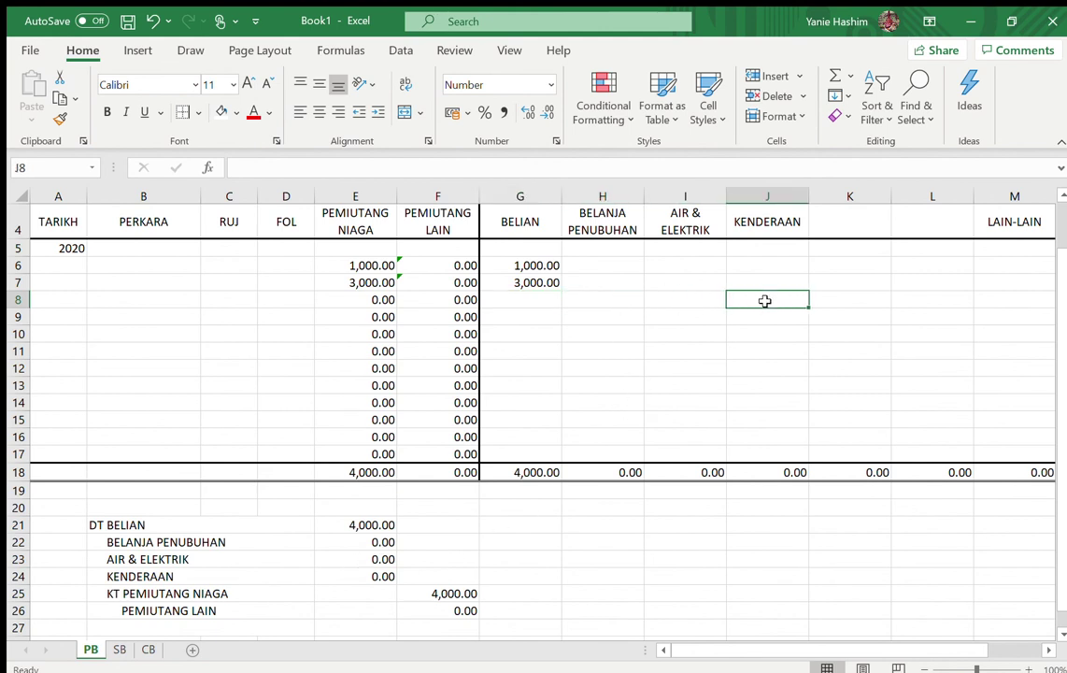
{"action": "type", "text": "40000"}
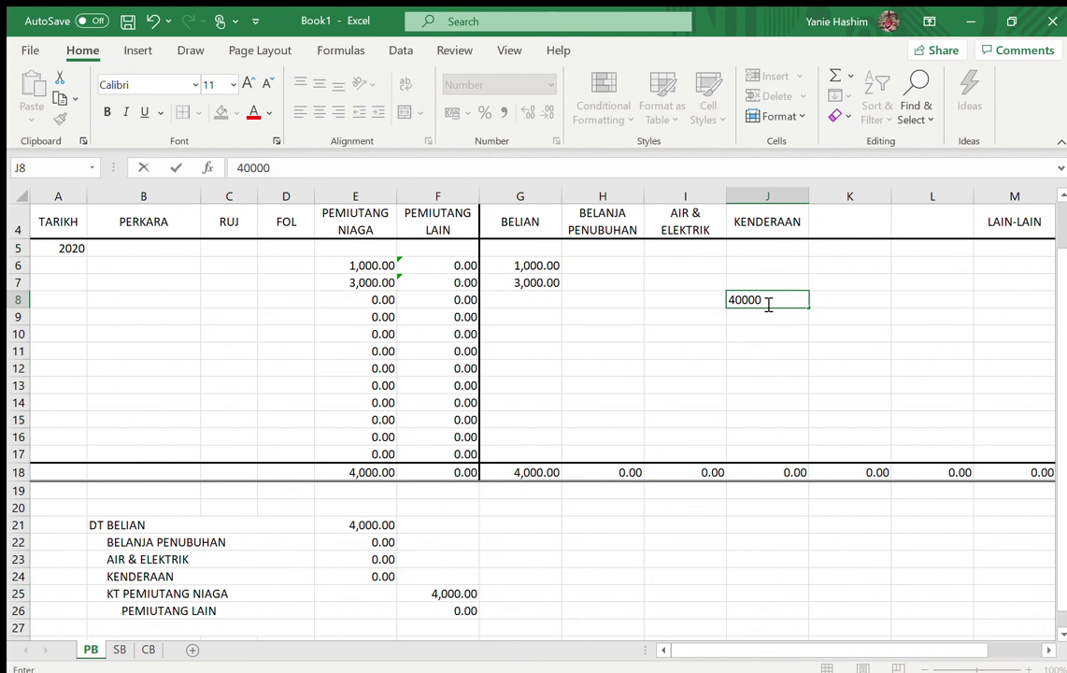
{"action": "key", "text": "Return"}
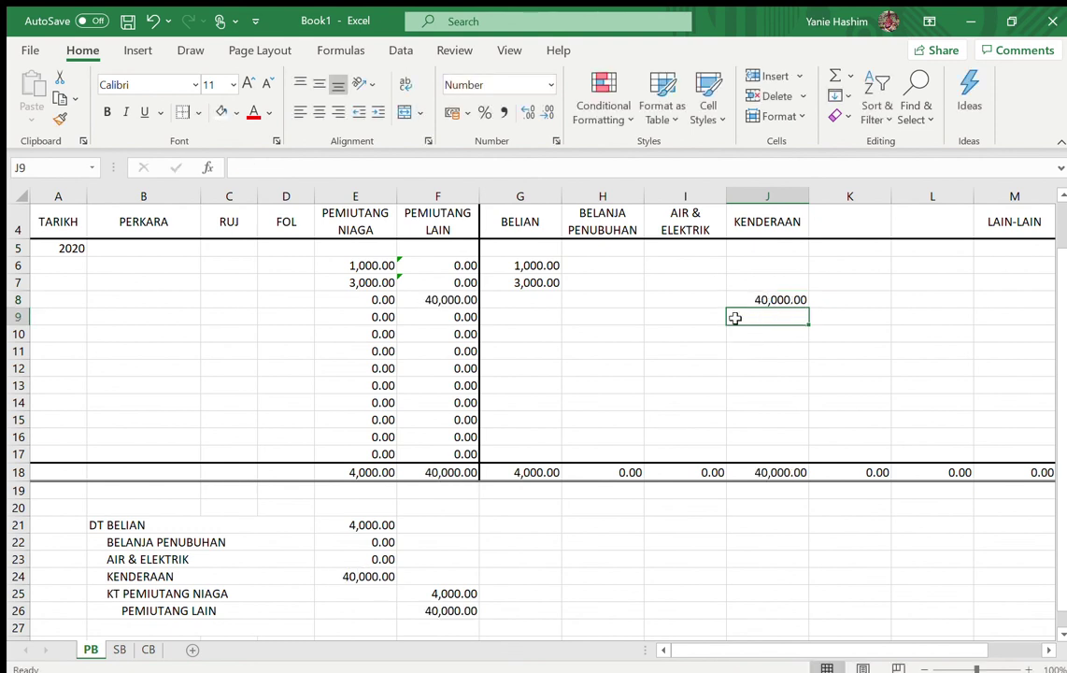
{"action": "left_click", "coordinate": [680, 320]}
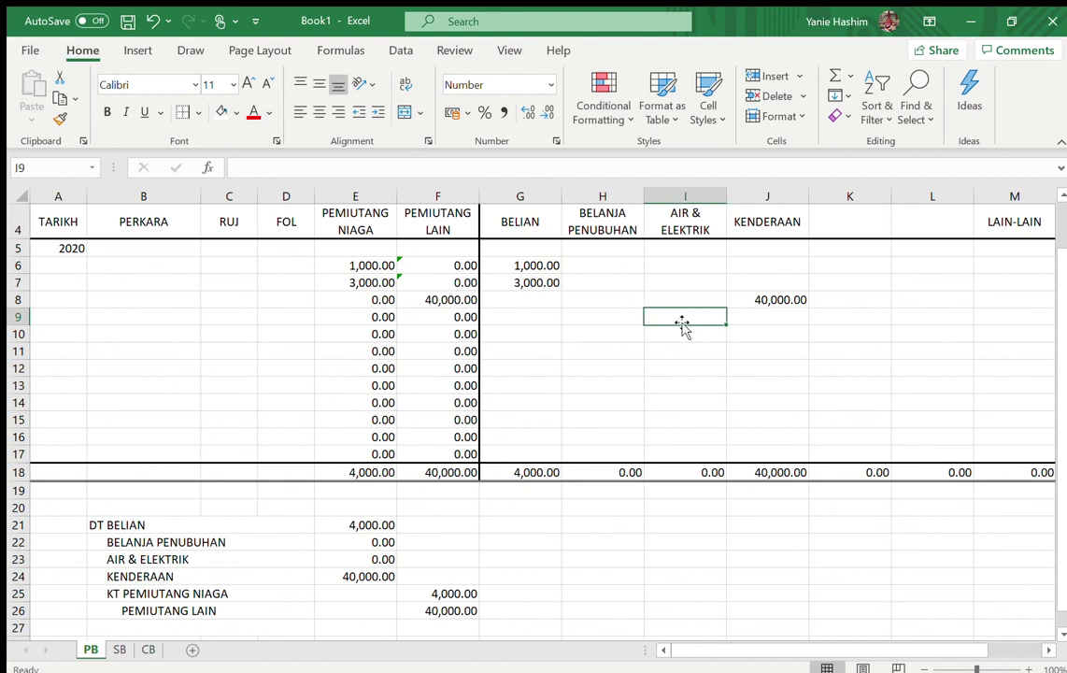
{"action": "type", "text": "200"}
{"action": "key", "text": "Return"}
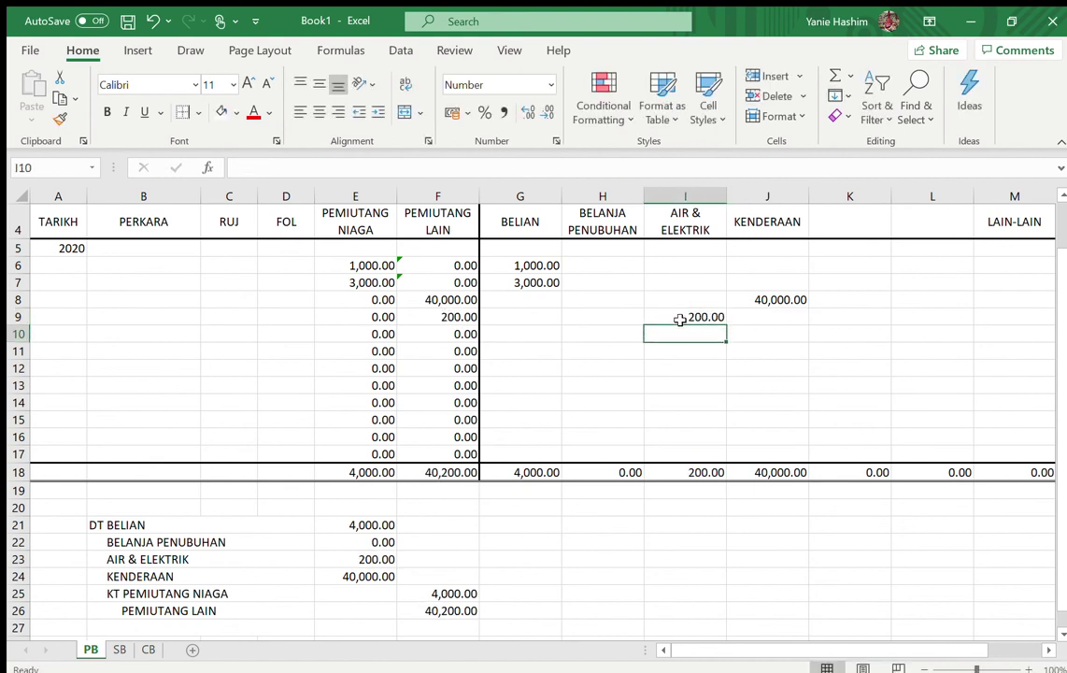
Enter a trial amount of 50,000 under BELANJA PENUBUHAN in H10
{"action": "left_click", "coordinate": [598, 334]}
{"action": "type", "text": "50"}
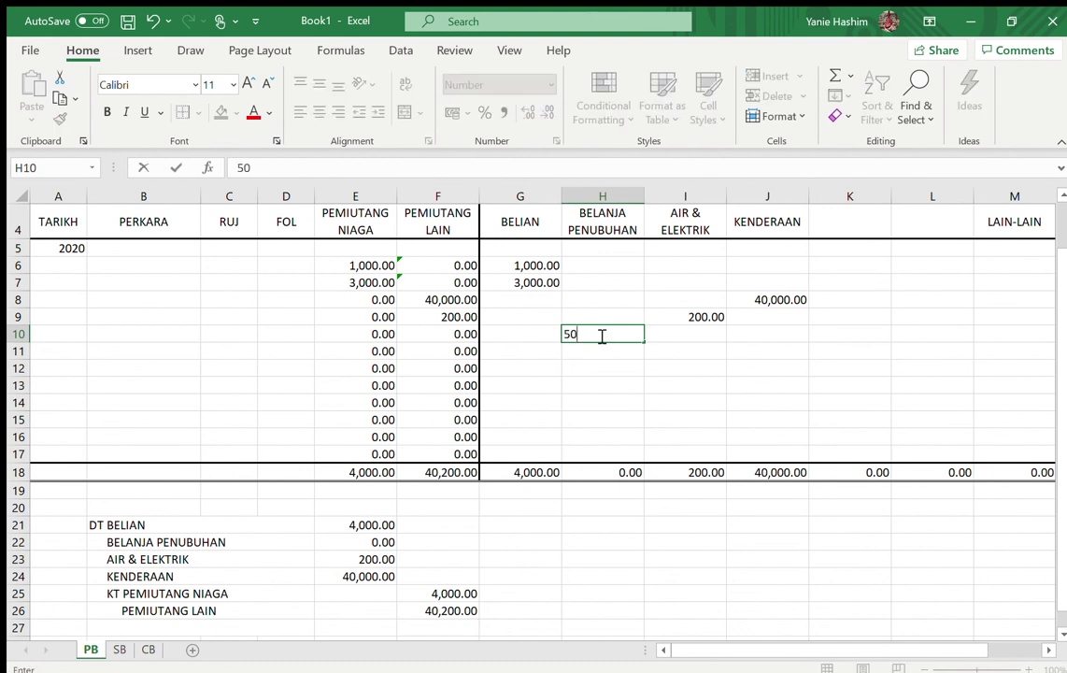
{"action": "type", "text": ",000"}
{"action": "key", "text": "Return"}
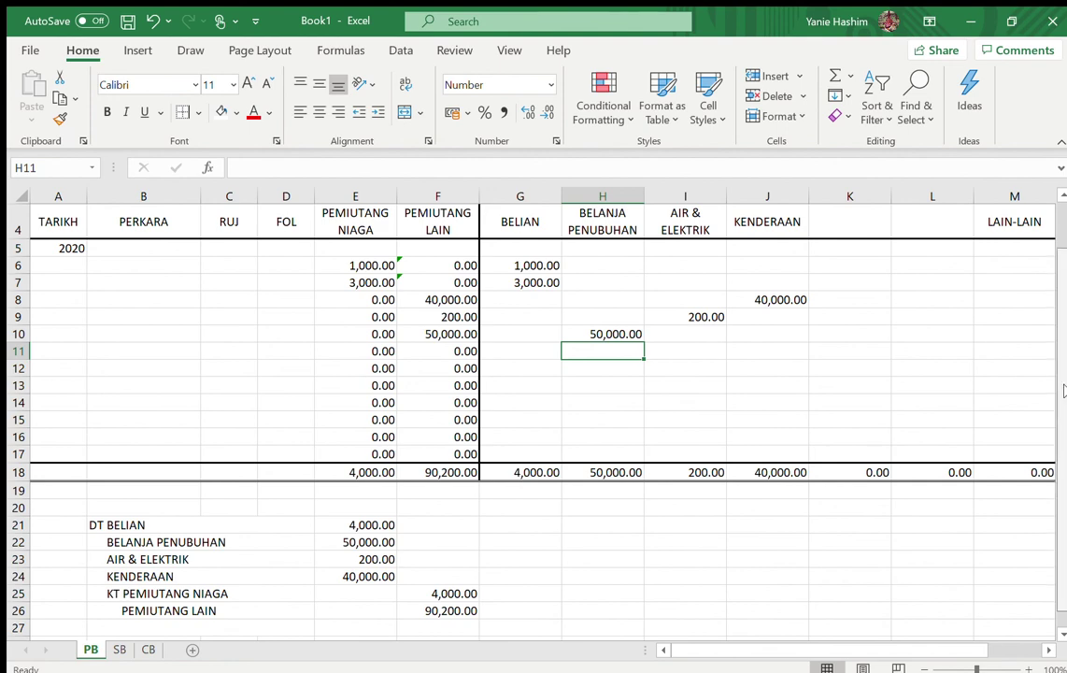
Enter the posting description (BELIAN & PERBELANJAAN BULAN MM'YY) in B27, below PEMIUTANG LAIN
{"action": "scroll", "coordinate": [1064, 390], "scroll_direction": "down", "scroll_amount": 1}
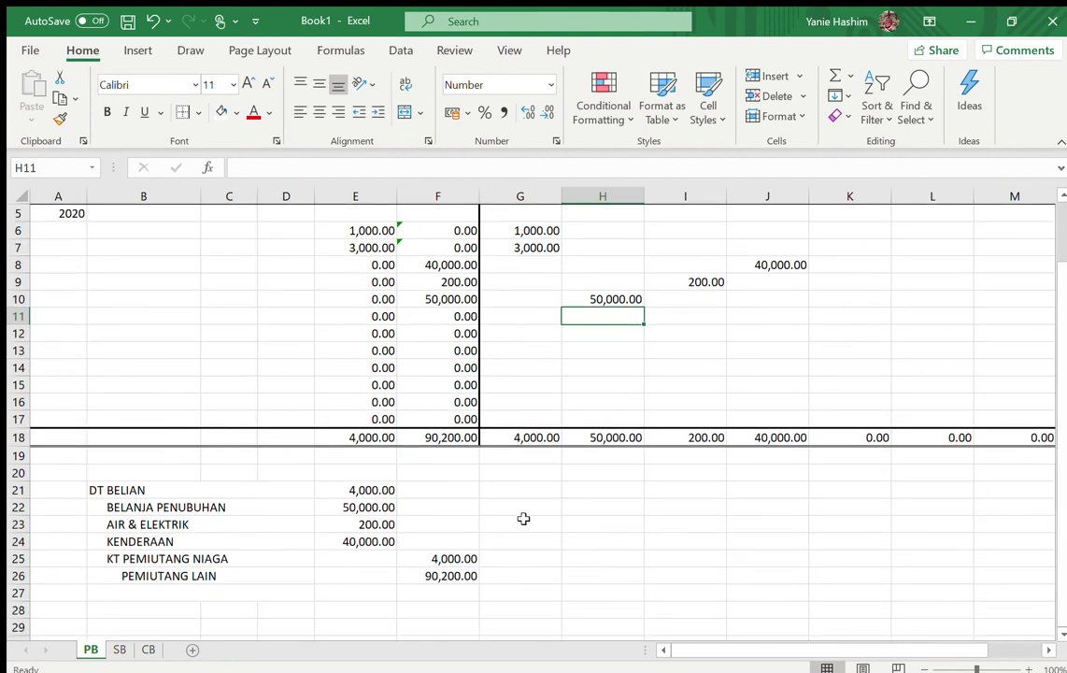
{"action": "left_click", "coordinate": [178, 594]}
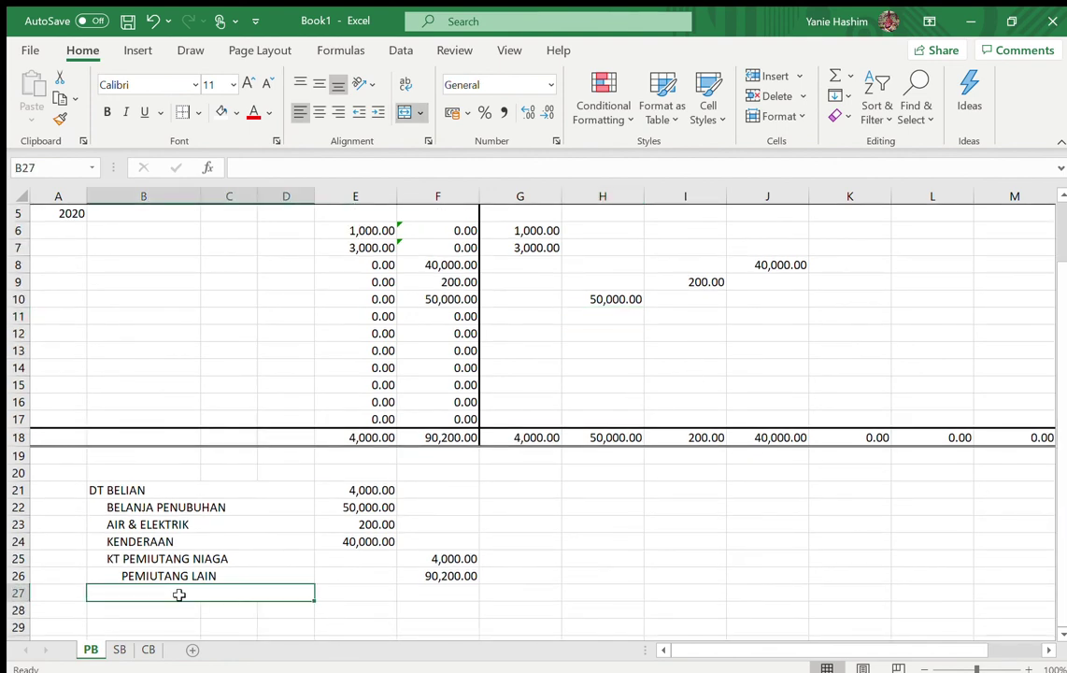
{"action": "type", "text": "(BELIAN &"}
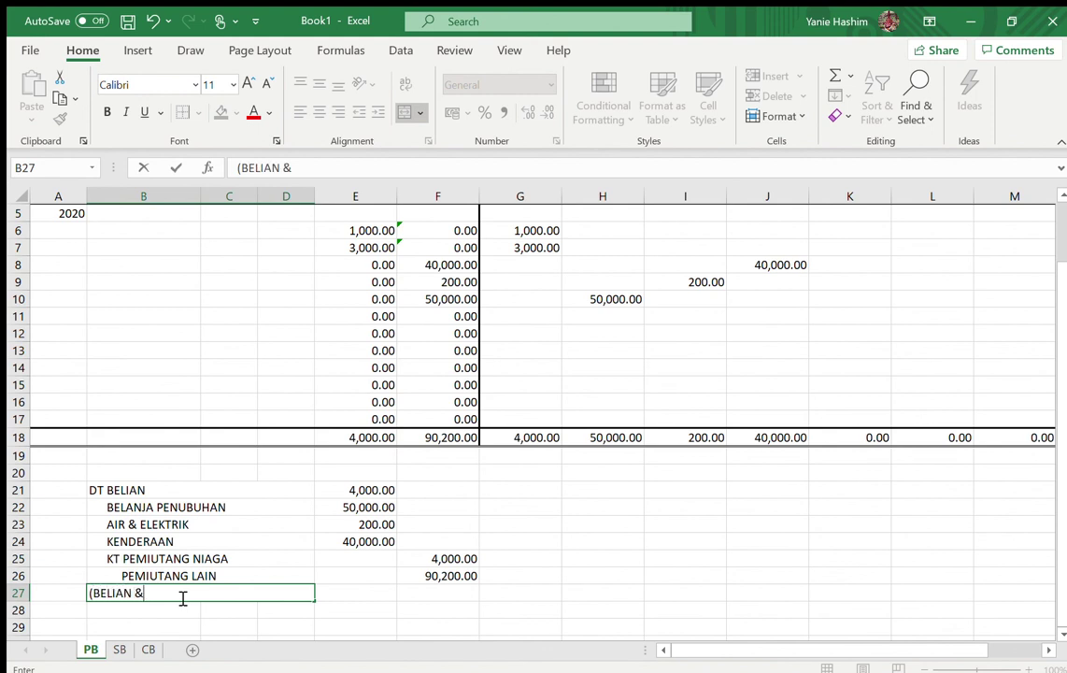
{"action": "type", "text": " PERBELANJAAN BULAN XX'YY"}
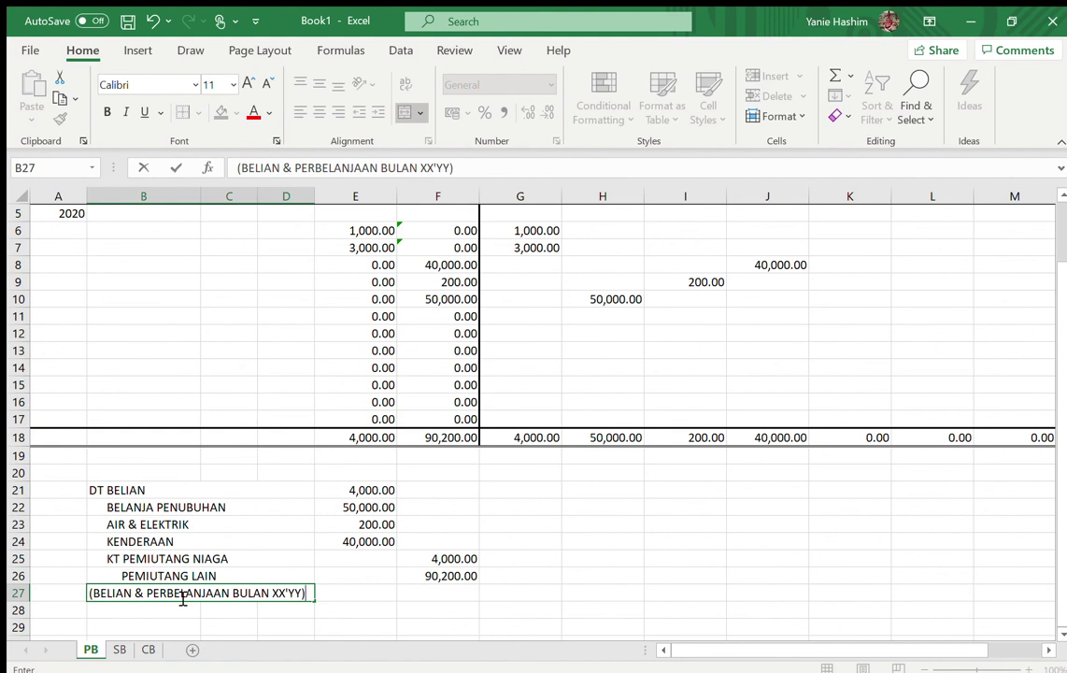
{"action": "left_click_drag", "start_coordinate": [285, 594], "coordinate": [270, 596]}
{"action": "type", "text": "MM"}
{"action": "left_click", "coordinate": [385, 600]}
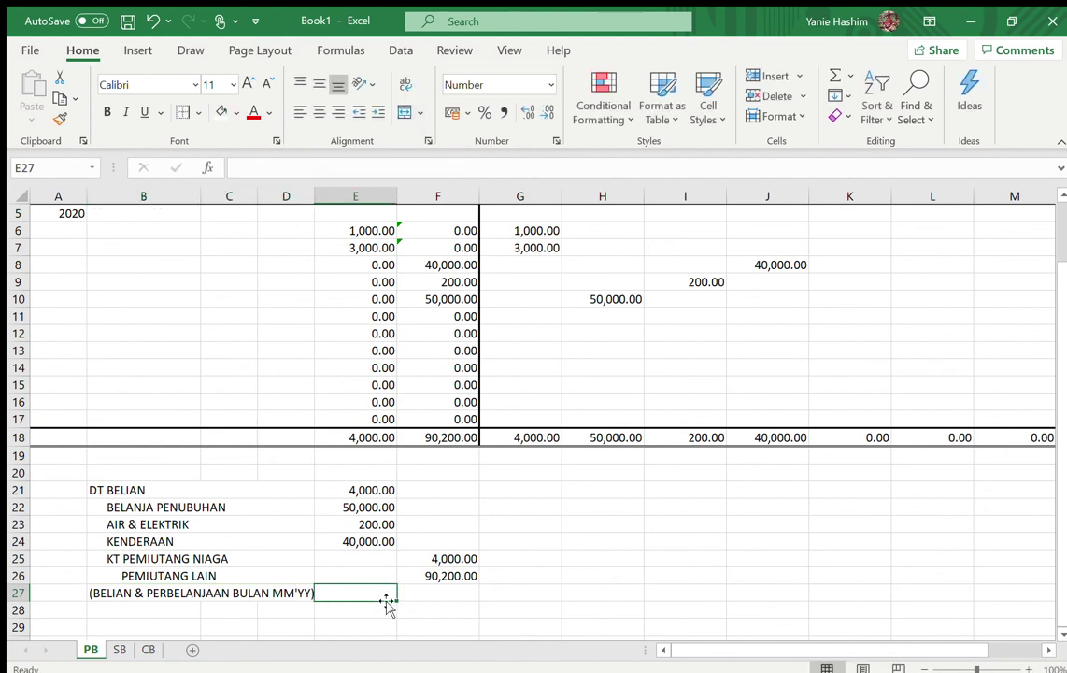
Total the summary's debit column in E27 with =SUM(E21:E26) and copy the formula across to F27 for the credit column
{"action": "left_click", "coordinate": [464, 586]}
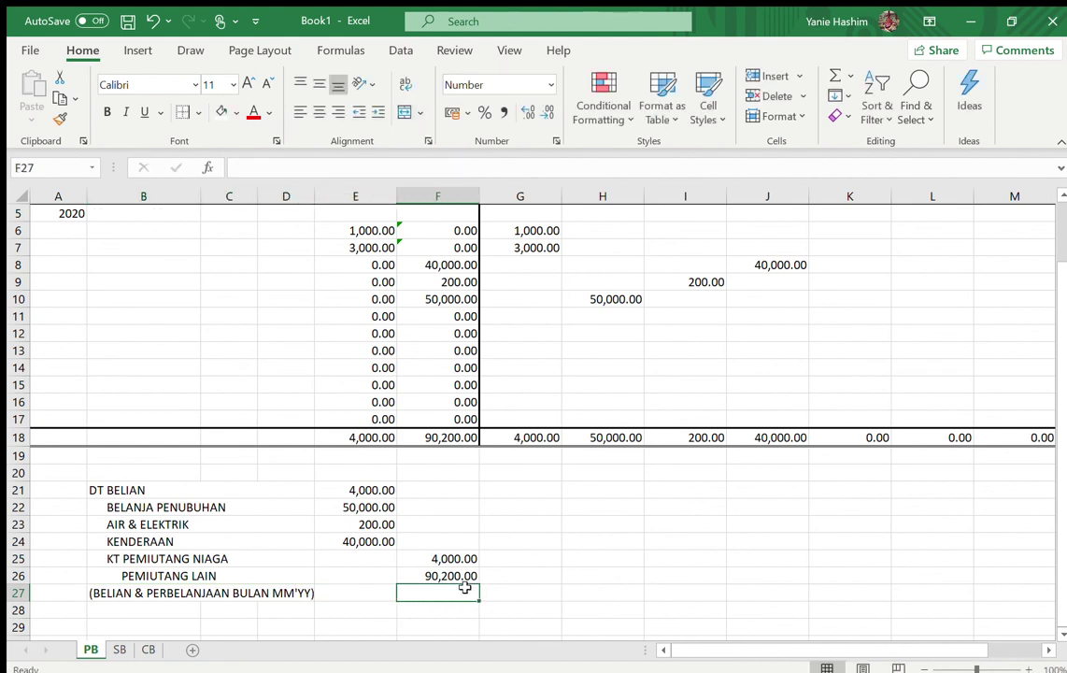
{"action": "left_click", "coordinate": [337, 589]}
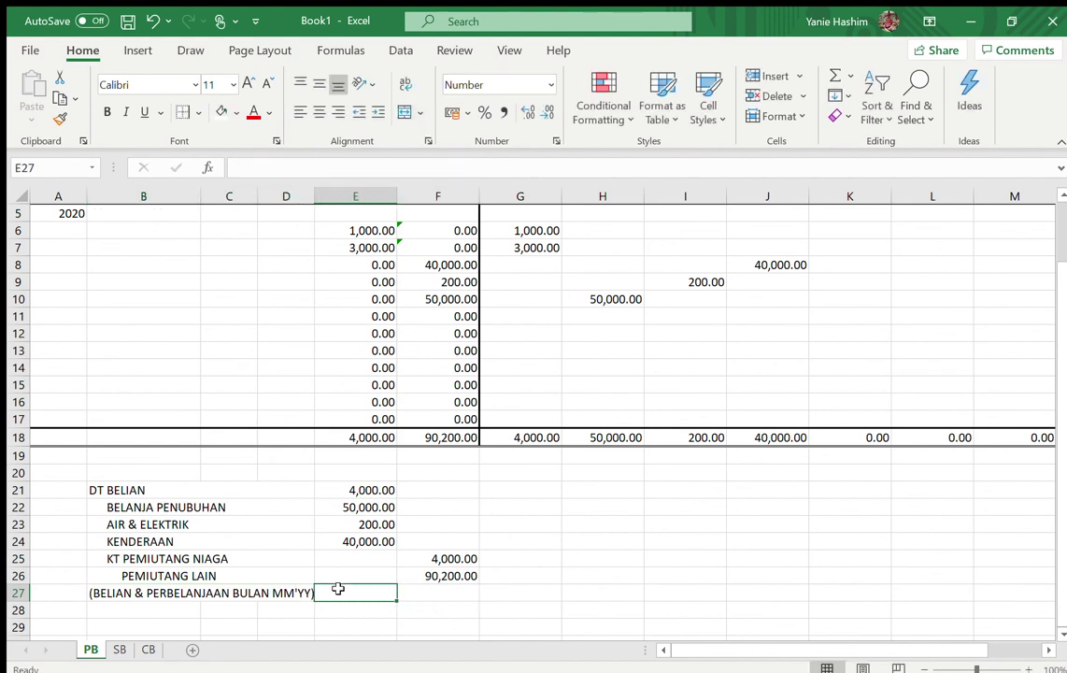
{"action": "type", "text": "=SUM"}
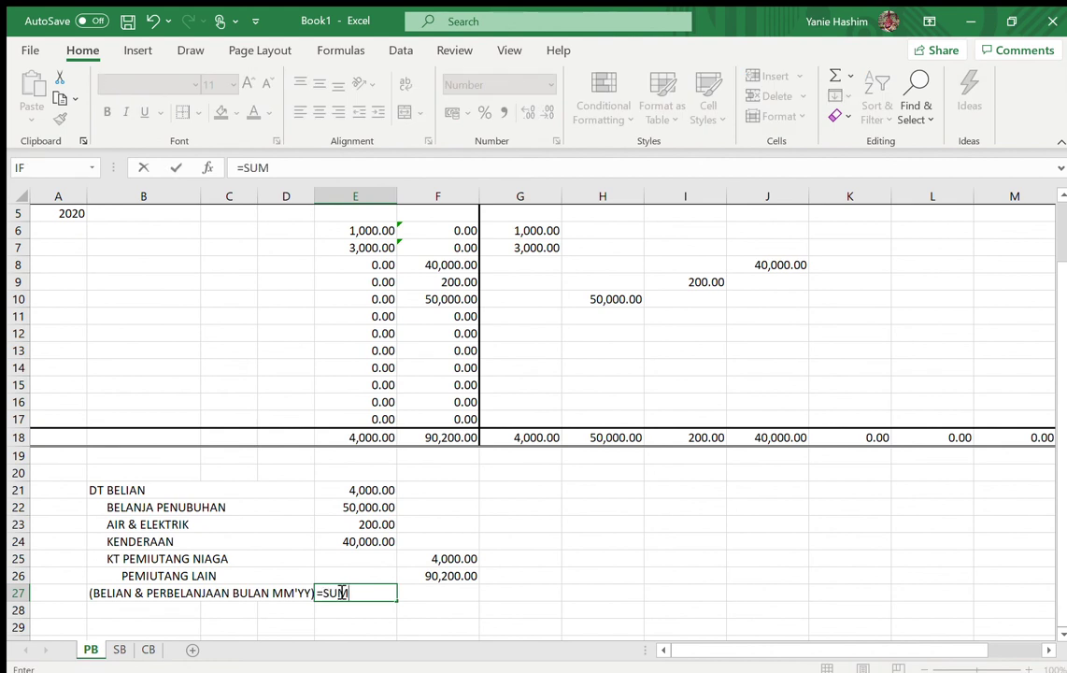
{"action": "left_click_drag", "start_coordinate": [355, 489], "coordinate": [365, 572]}
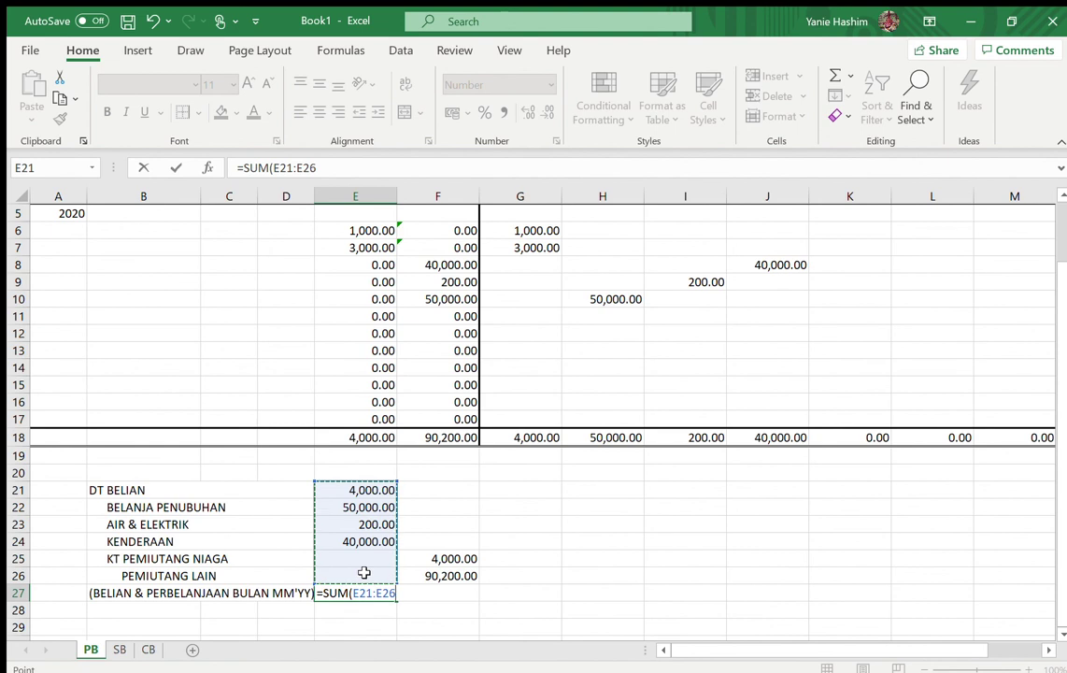
{"action": "key", "text": "Return"}
{"action": "left_click", "coordinate": [360, 586]}
{"action": "left_click_drag", "start_coordinate": [397, 601], "coordinate": [478, 606]}
{"action": "left_click", "coordinate": [572, 580]}
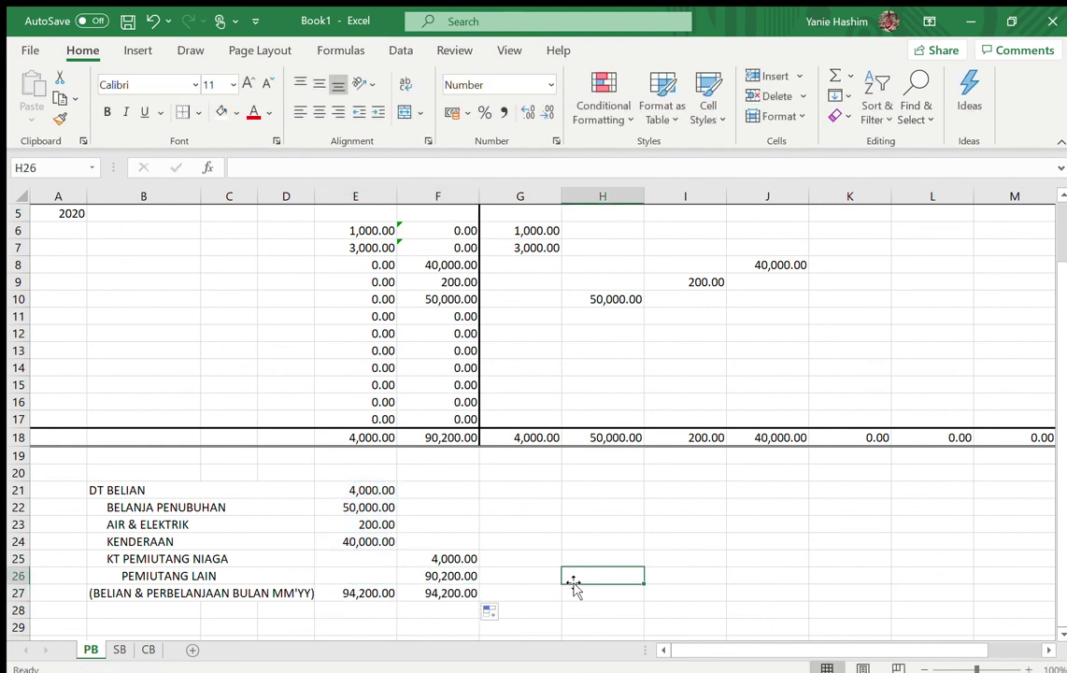
{"action": "left_click", "coordinate": [345, 594]}
{"action": "left_click", "coordinate": [439, 592]}
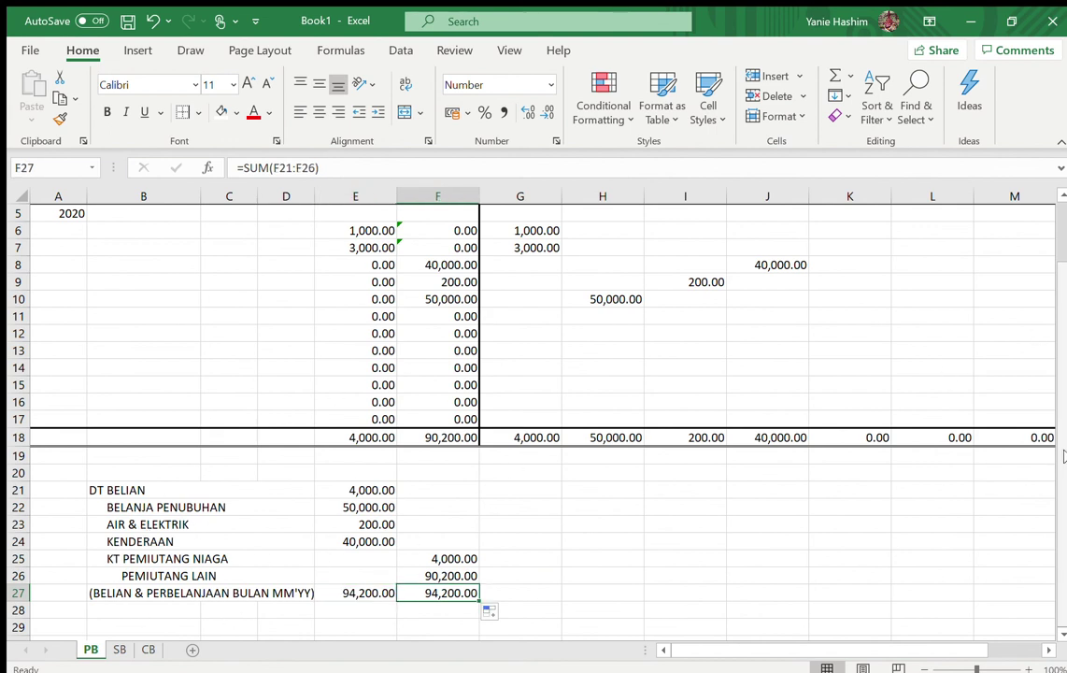
Enter a trial amount of 70000 under KENDERAAN in J11 and check the posting summary totals
{"action": "scroll", "coordinate": [1061, 458], "scroll_direction": "up", "scroll_amount": 2}
{"action": "scroll", "coordinate": [1058, 355], "scroll_direction": "down", "scroll_amount": 2}
{"action": "scroll", "coordinate": [1054, 393], "scroll_direction": "up", "scroll_amount": 1}
{"action": "scroll", "coordinate": [1054, 393], "scroll_direction": "up", "scroll_amount": 1}
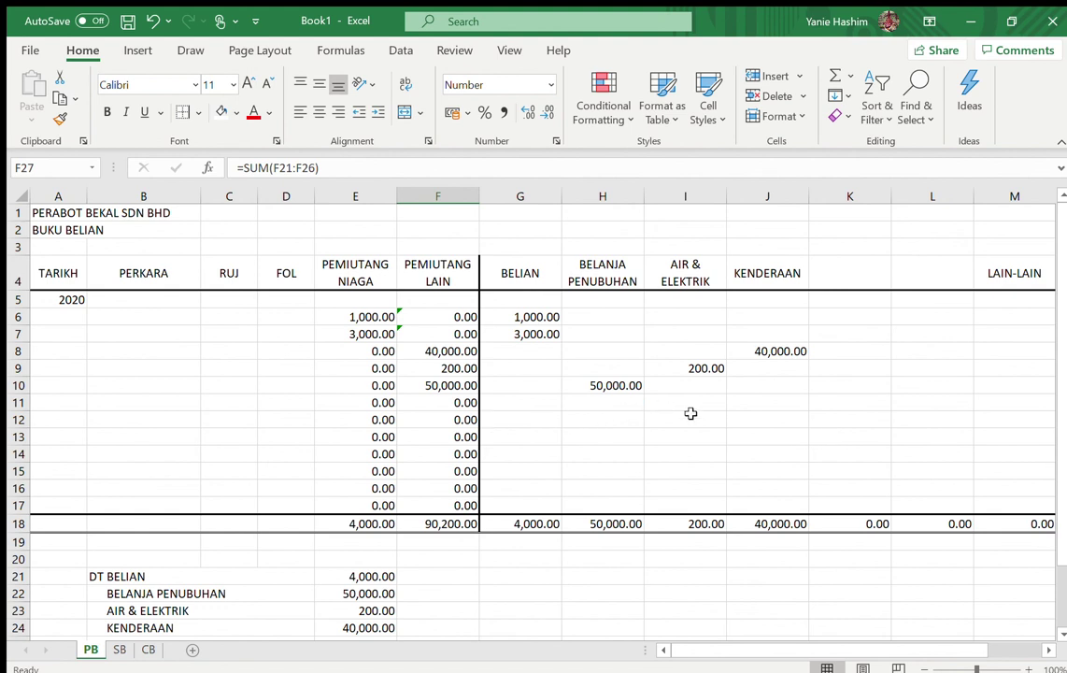
{"action": "left_click", "coordinate": [786, 400]}
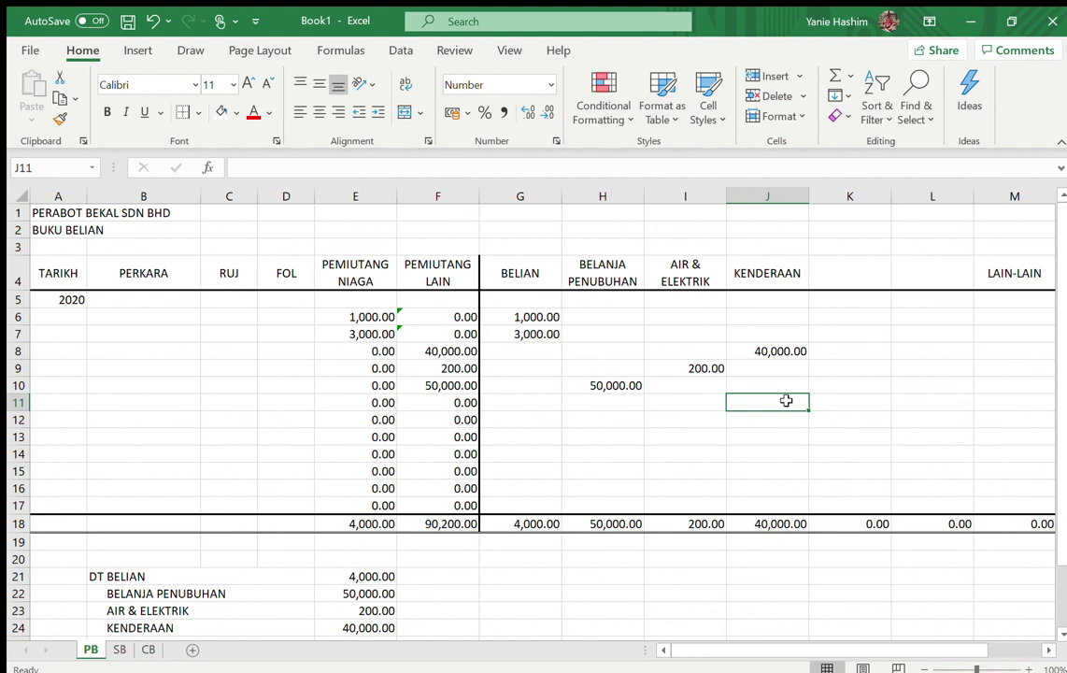
{"action": "type", "text": "700000"}
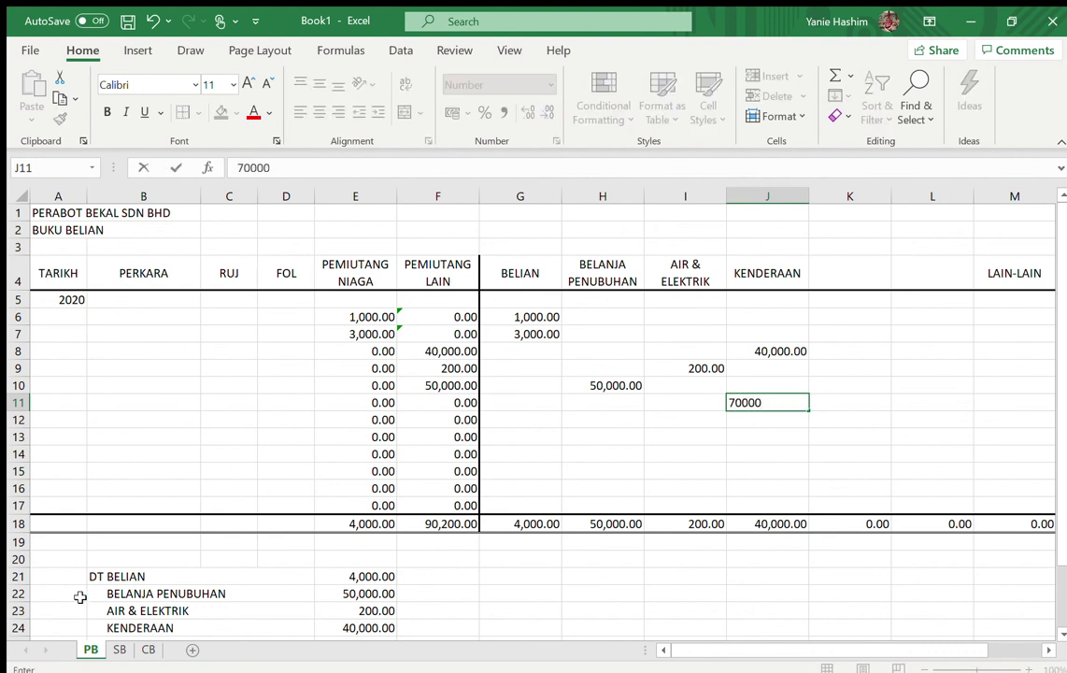
{"action": "key", "text": "Return"}
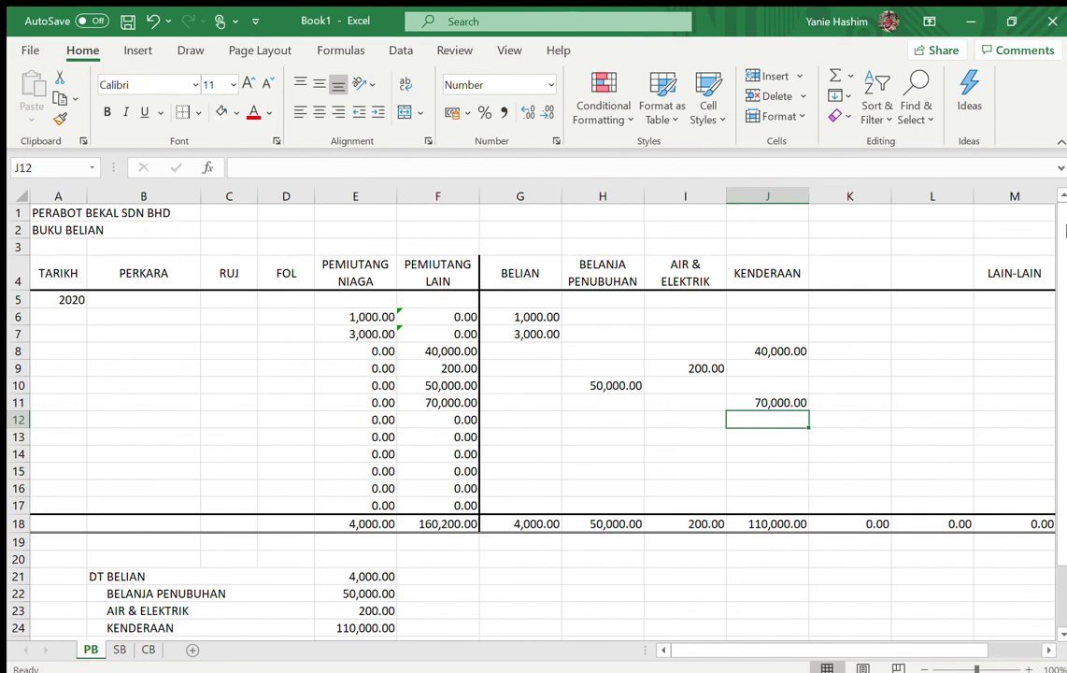
{"action": "left_click_drag", "start_coordinate": [1065, 229], "coordinate": [1065, 402]}
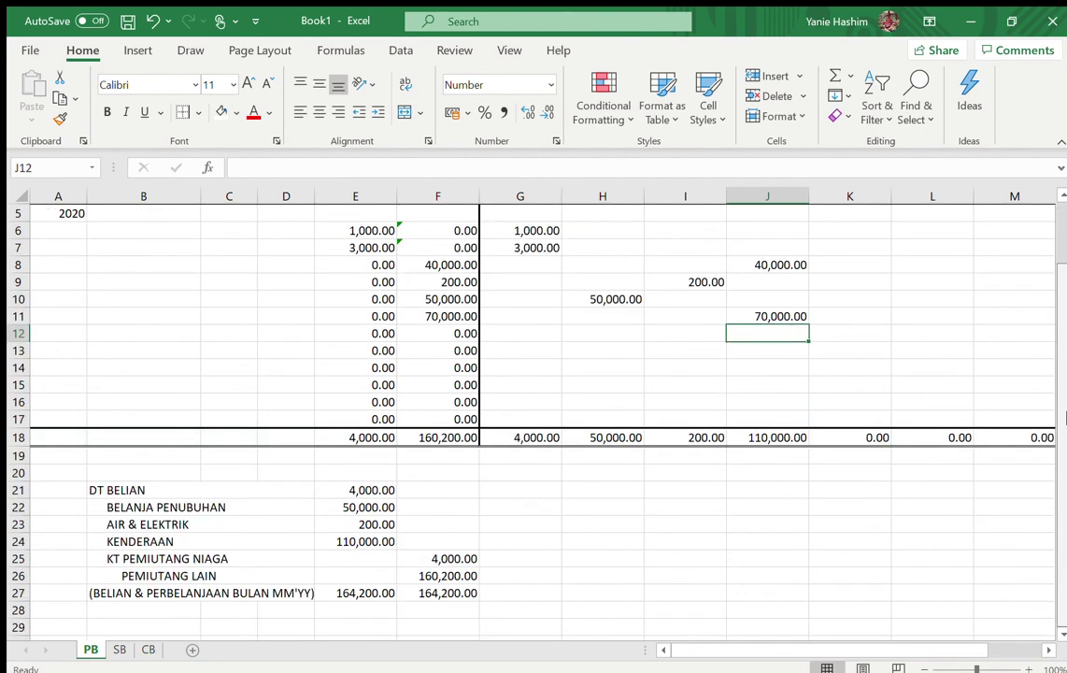
Add the column heading KUMPUTER in K4, beside KENDERAAN
{"action": "scroll", "coordinate": [938, 280], "scroll_direction": "up", "scroll_amount": 2}
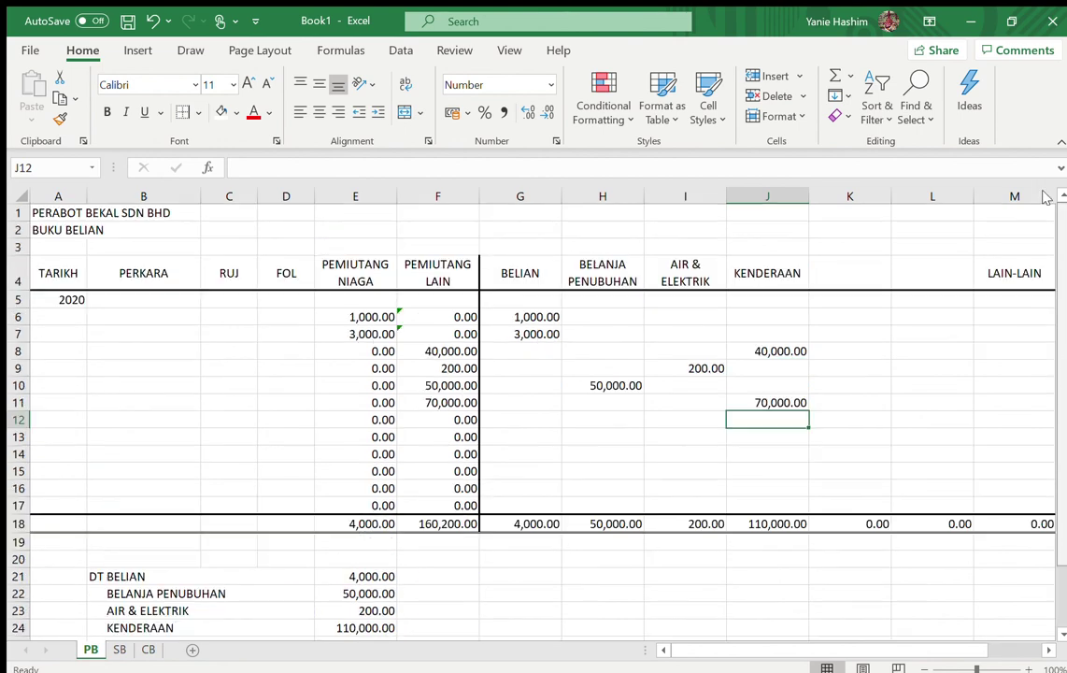
{"action": "left_click", "coordinate": [834, 280]}
{"action": "type", "text": "KUMPUL"}
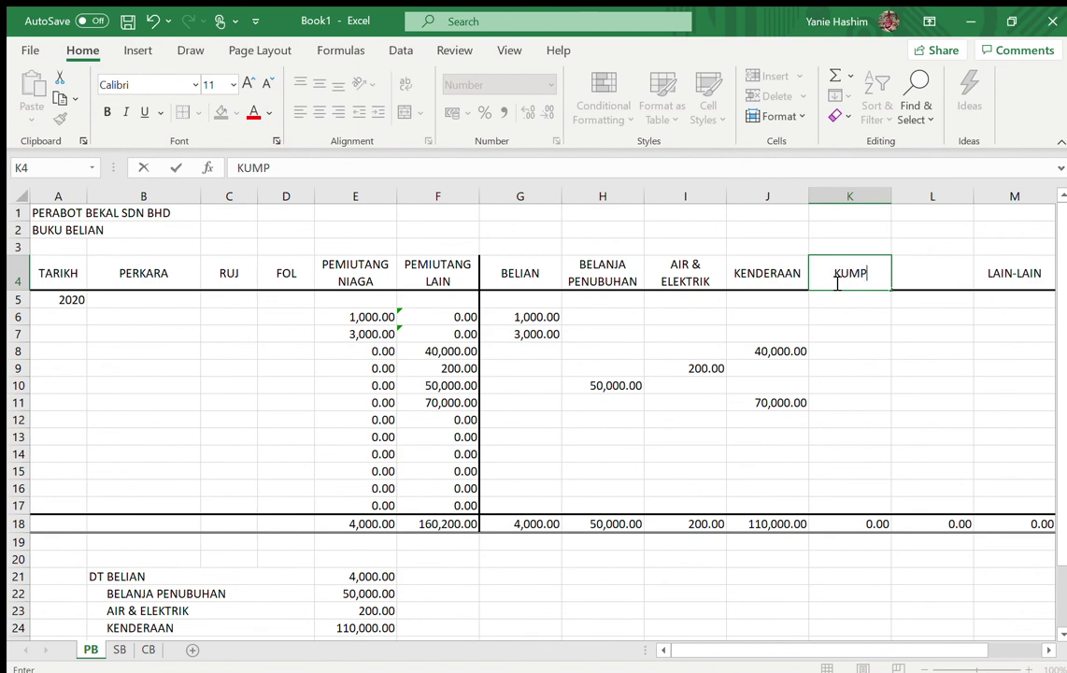
{"action": "key", "text": "BackSpace"}
{"action": "type", "text": "TER"}
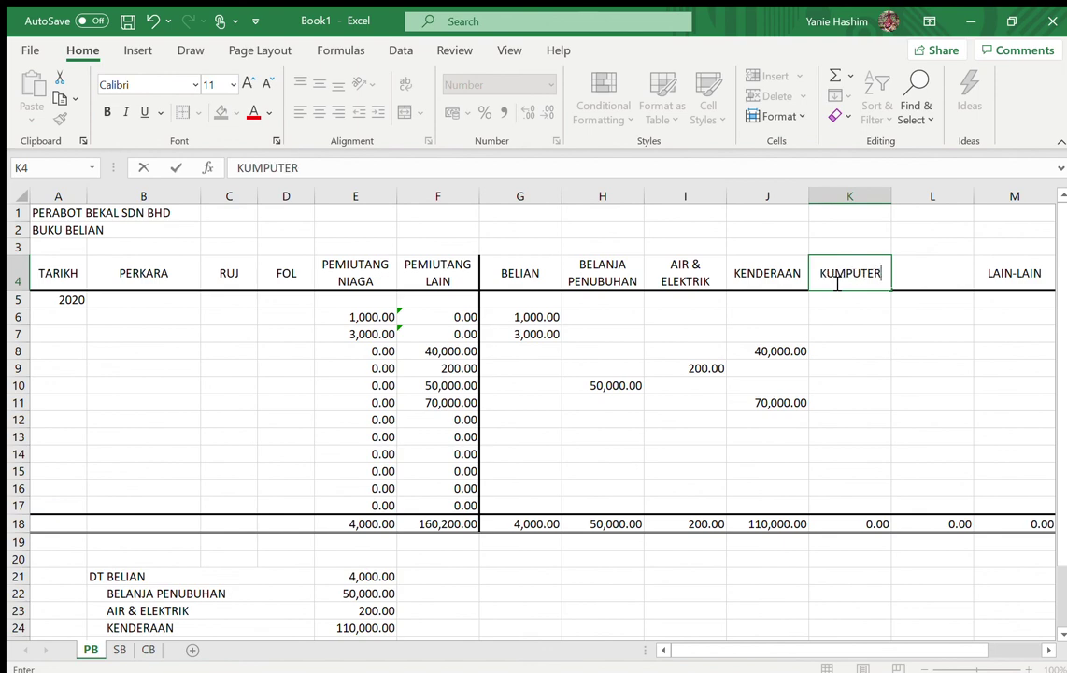
{"action": "key", "text": "Return"}
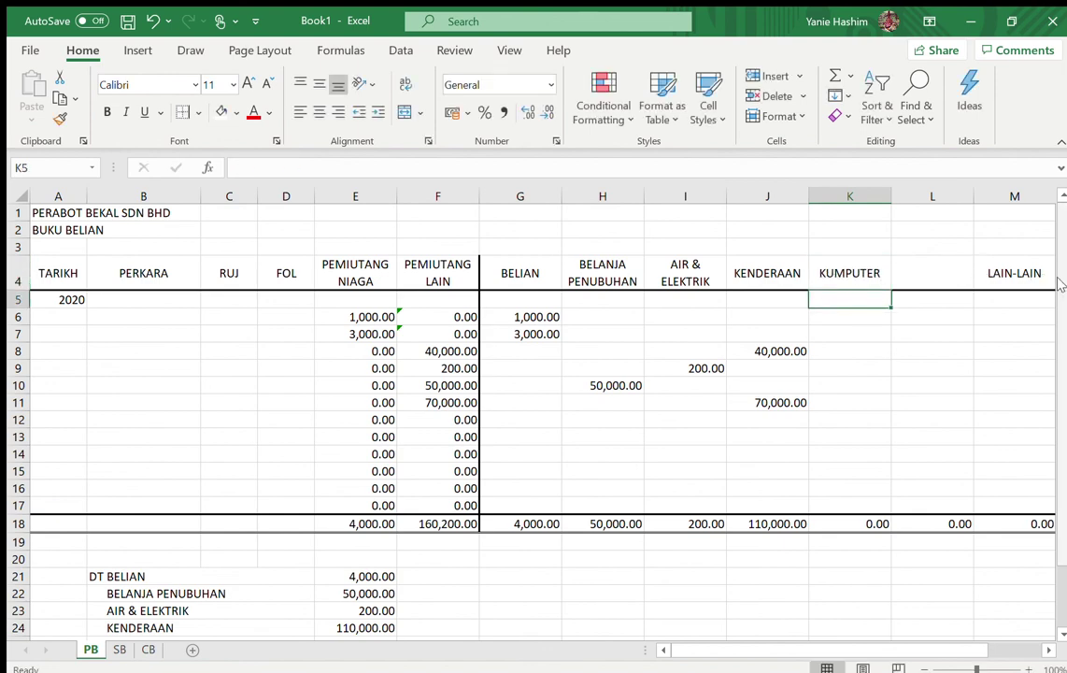
Insert a blank row 25 above KT PEMIUTANG NIAGA and merge cells B25 to D25
{"action": "scroll", "coordinate": [1065, 381], "scroll_direction": "down", "scroll_amount": 2}
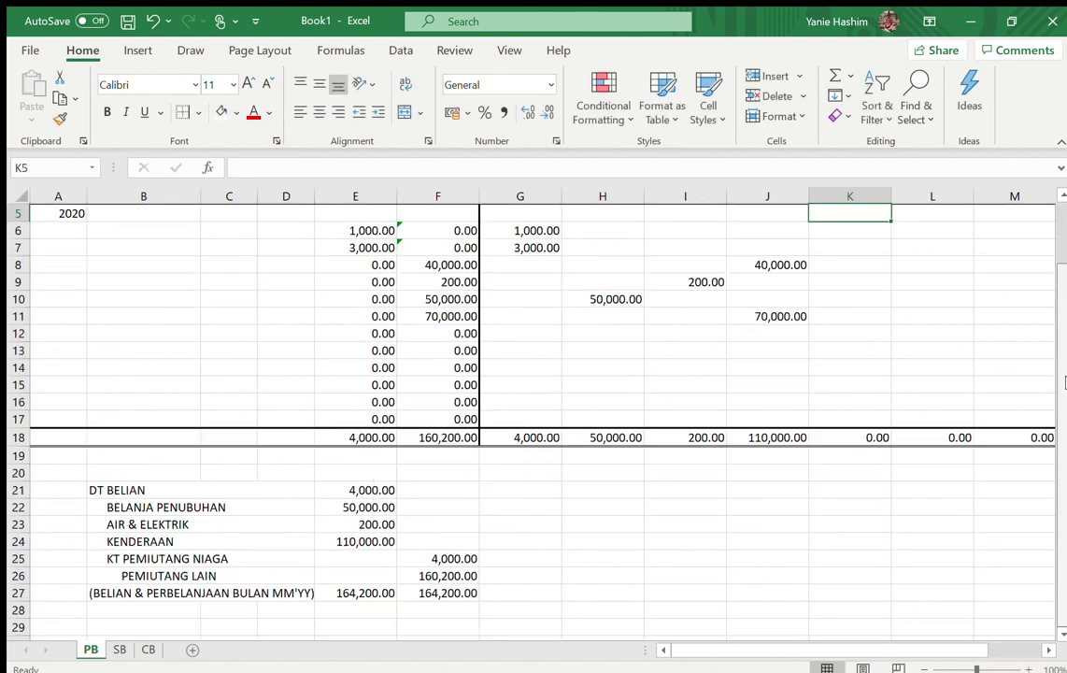
{"action": "left_click", "coordinate": [21, 561]}
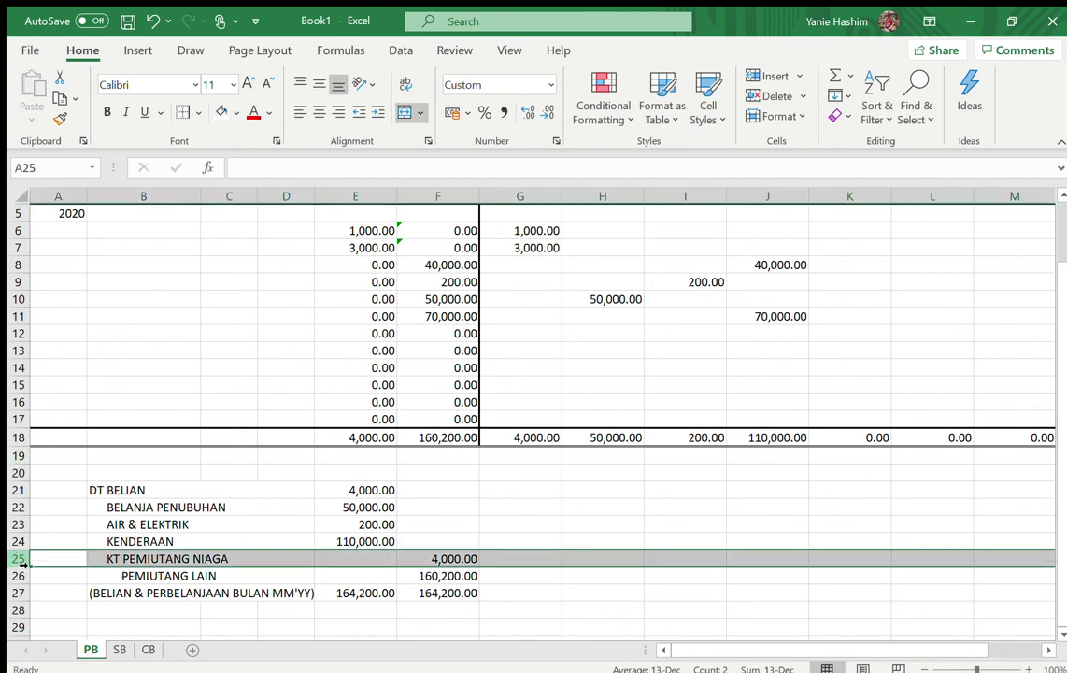
{"action": "left_click", "coordinate": [772, 73]}
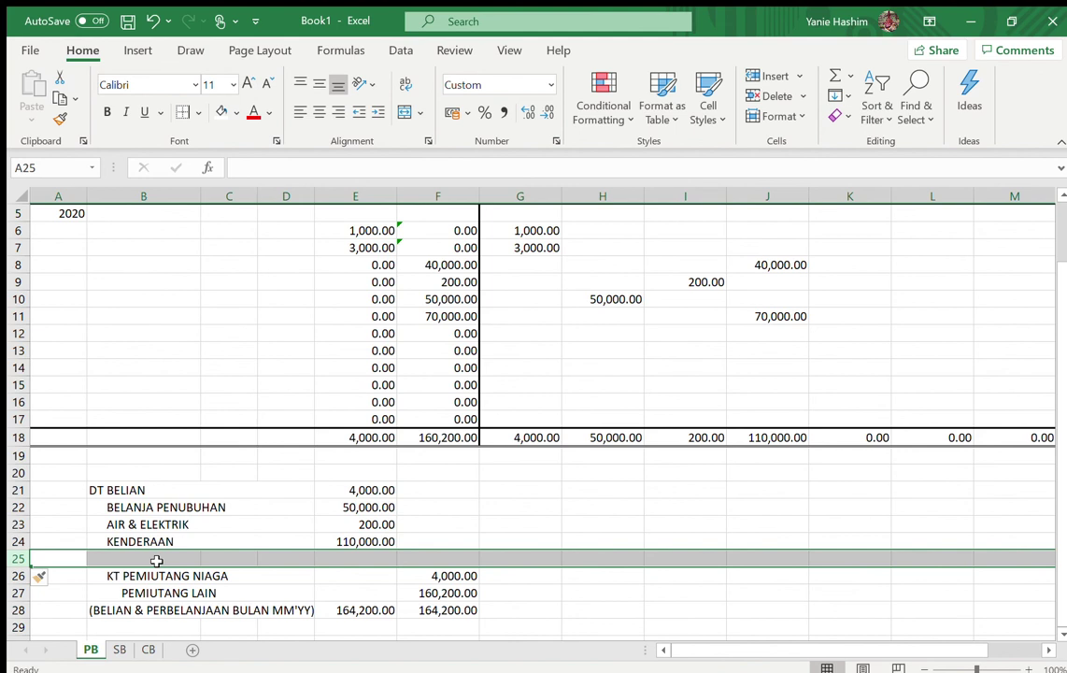
{"action": "left_click", "coordinate": [161, 560]}
{"action": "left_click_drag", "start_coordinate": [273, 553], "coordinate": [195, 553]}
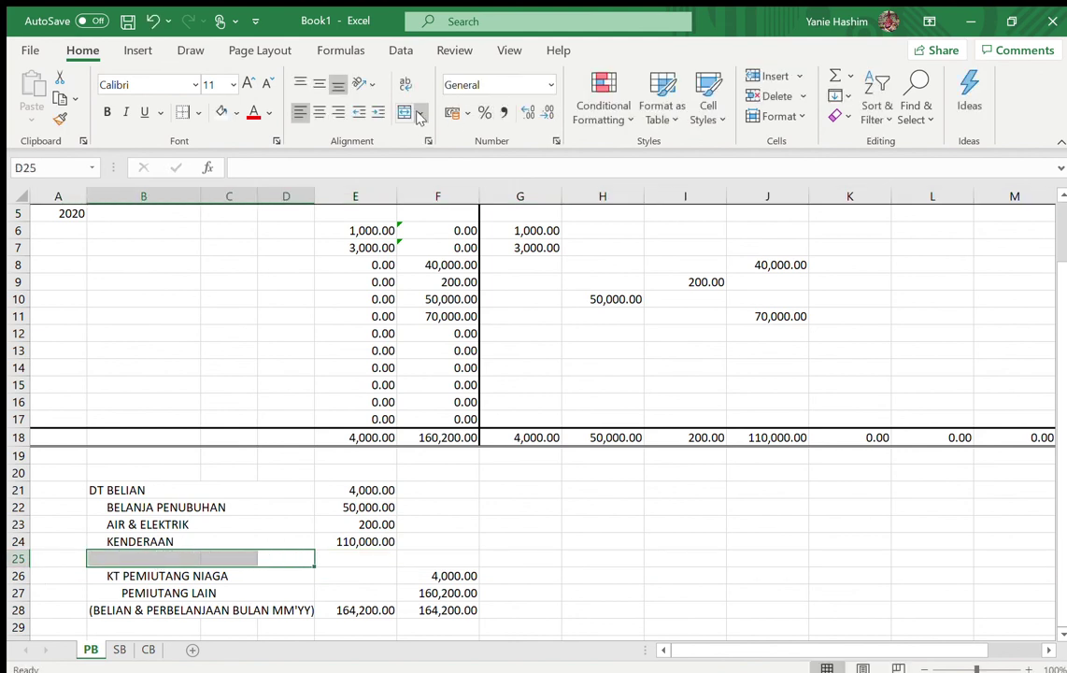
{"action": "left_click", "coordinate": [416, 113]}
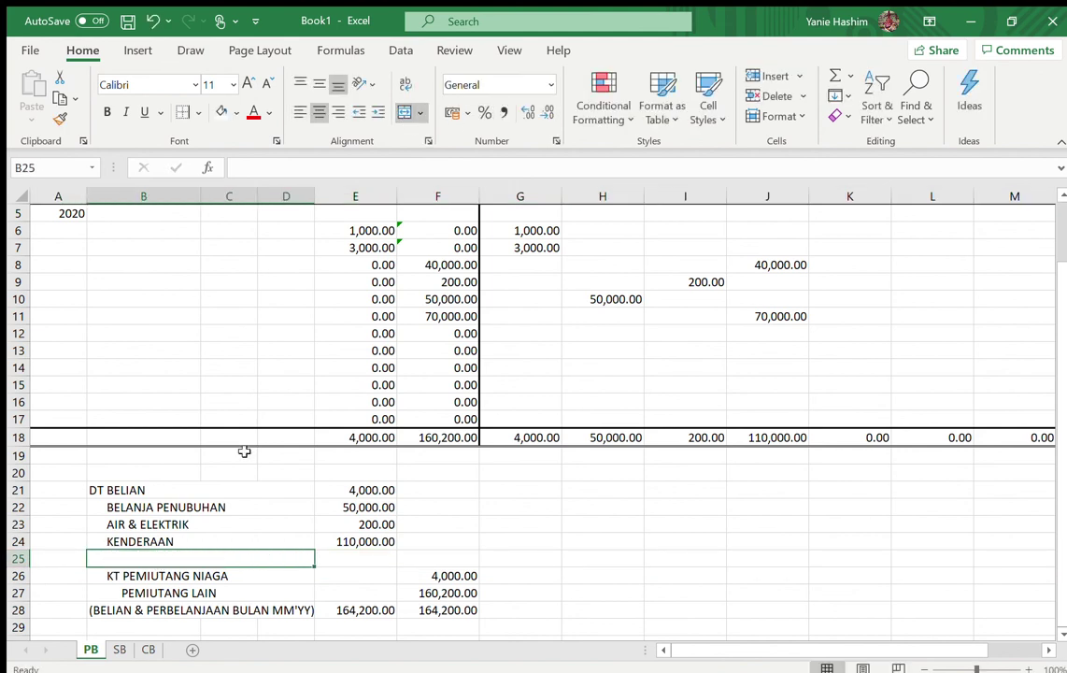
Left-align the merged cell B25 and enter the label KOMPUTER, indented to line up with KENDERAAN above it
{"action": "double_click", "coordinate": [145, 556]}
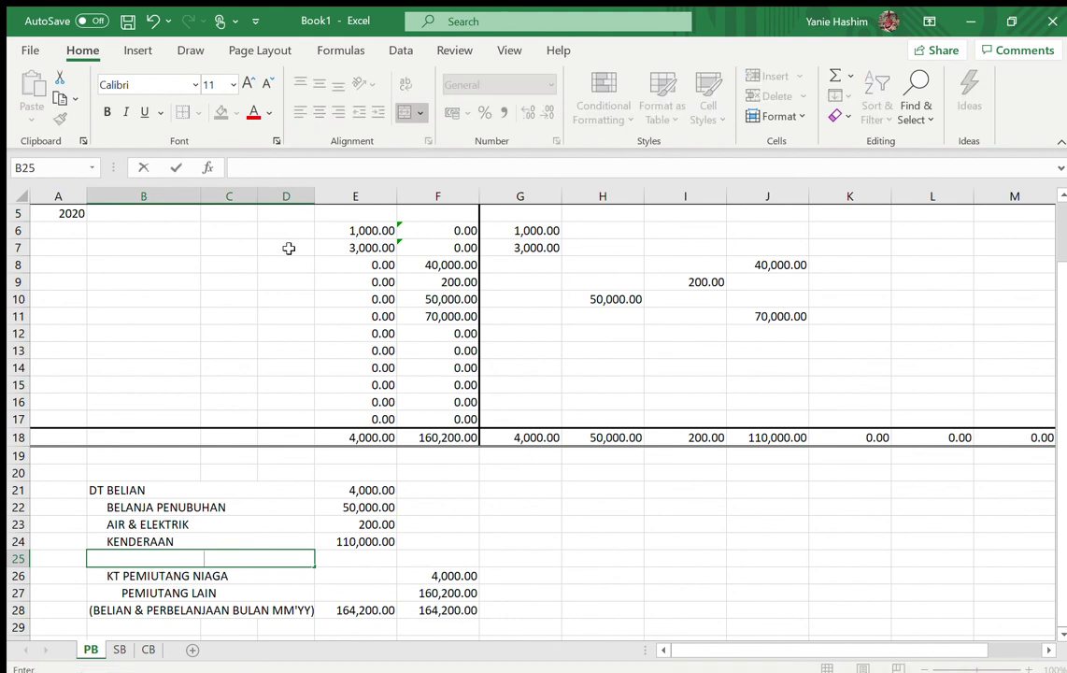
{"action": "key", "text": "Escape"}
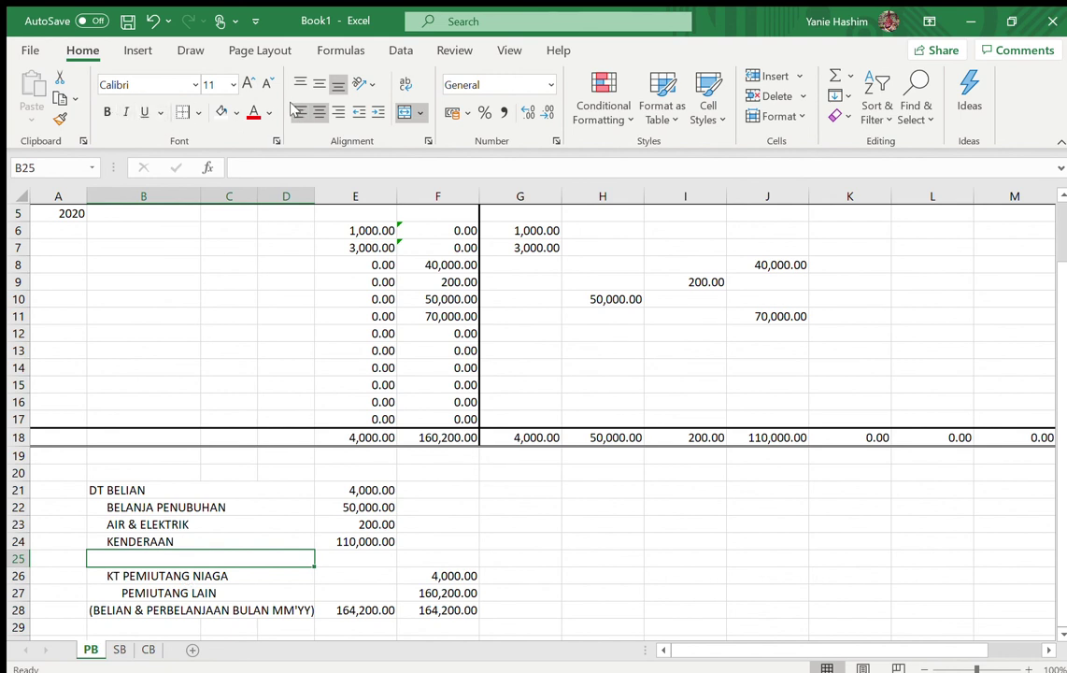
{"action": "key", "text": "F2"}
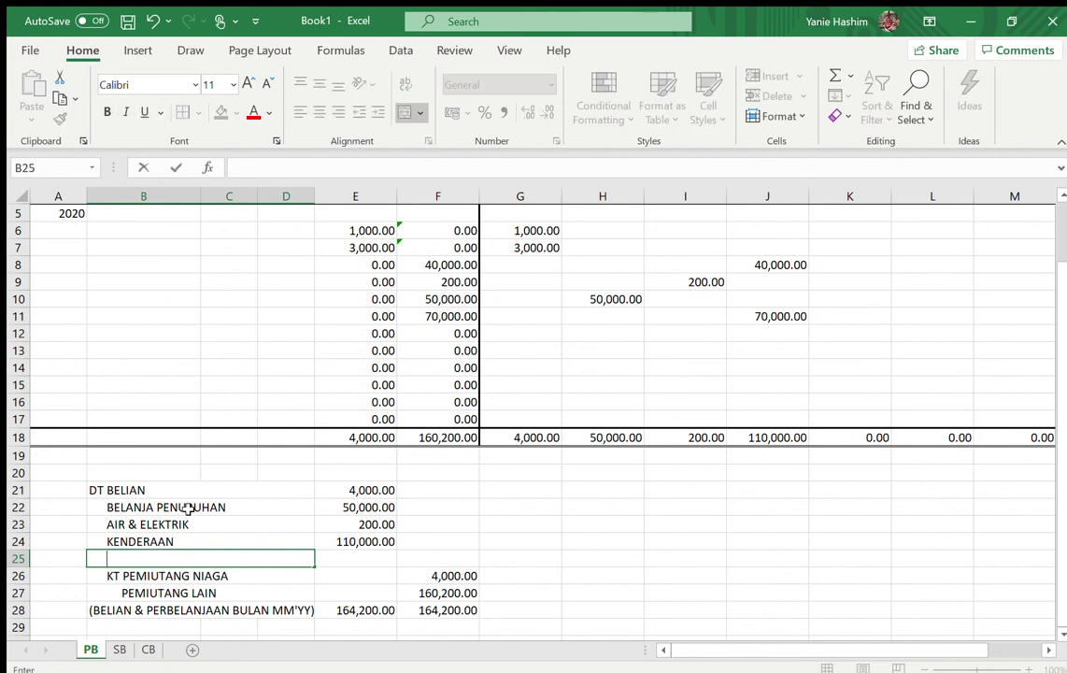
{"action": "type", "text": "KOMPUTER"}
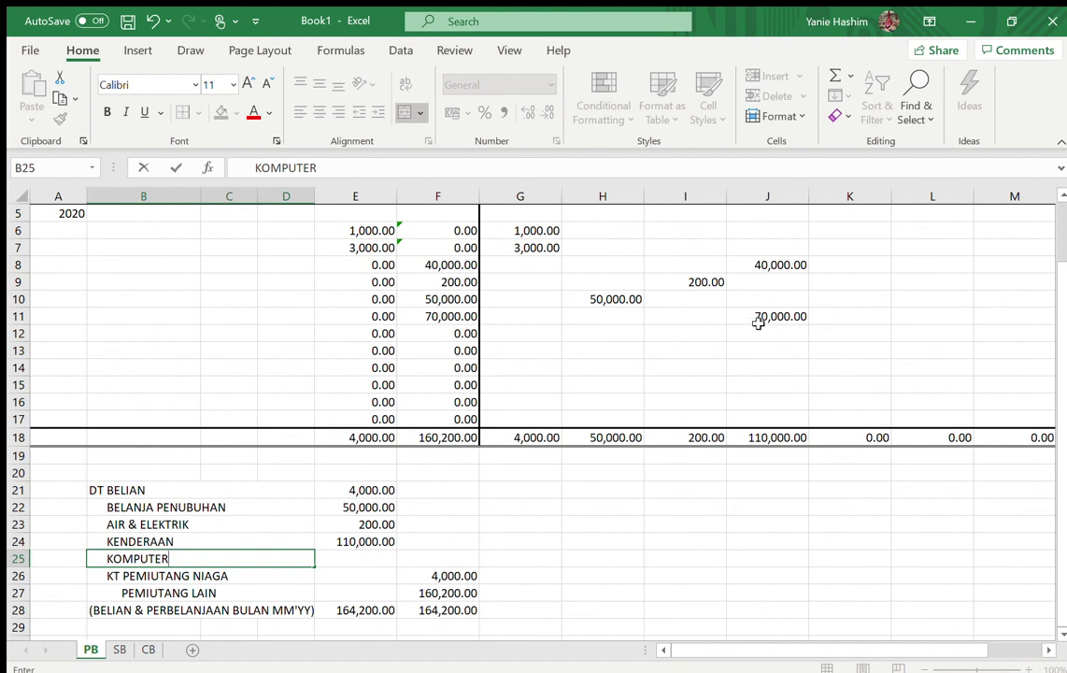
Enter a trial amount of 5000 under KUMPUTER in K12
{"action": "left_click", "coordinate": [869, 331]}
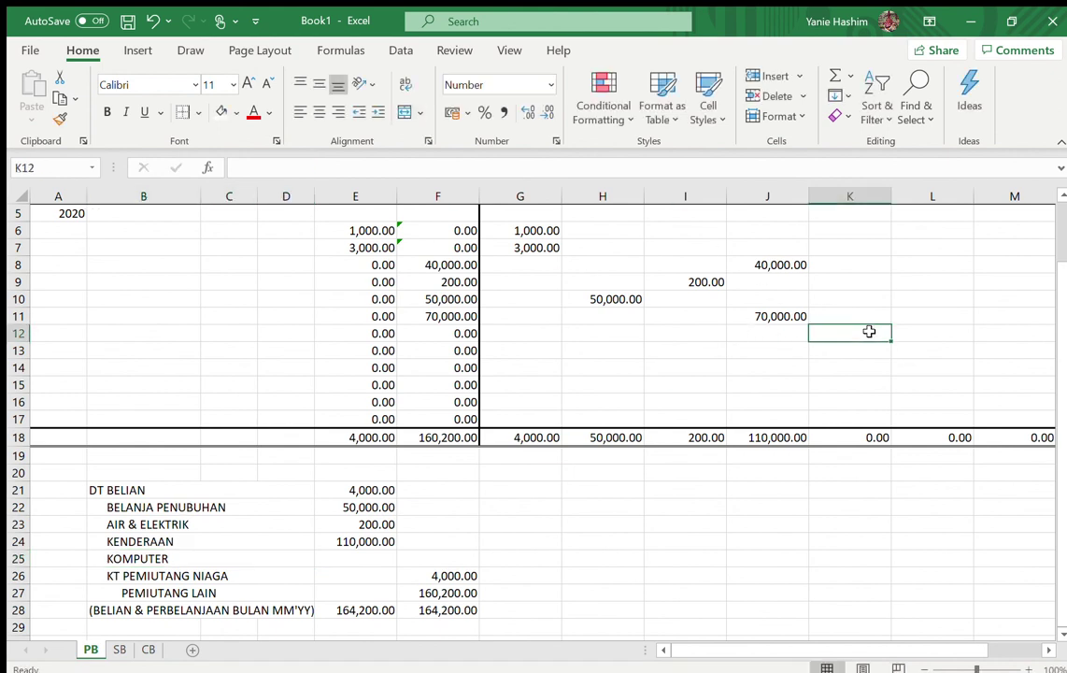
{"action": "type", "text": "5000"}
{"action": "key", "text": "Return"}
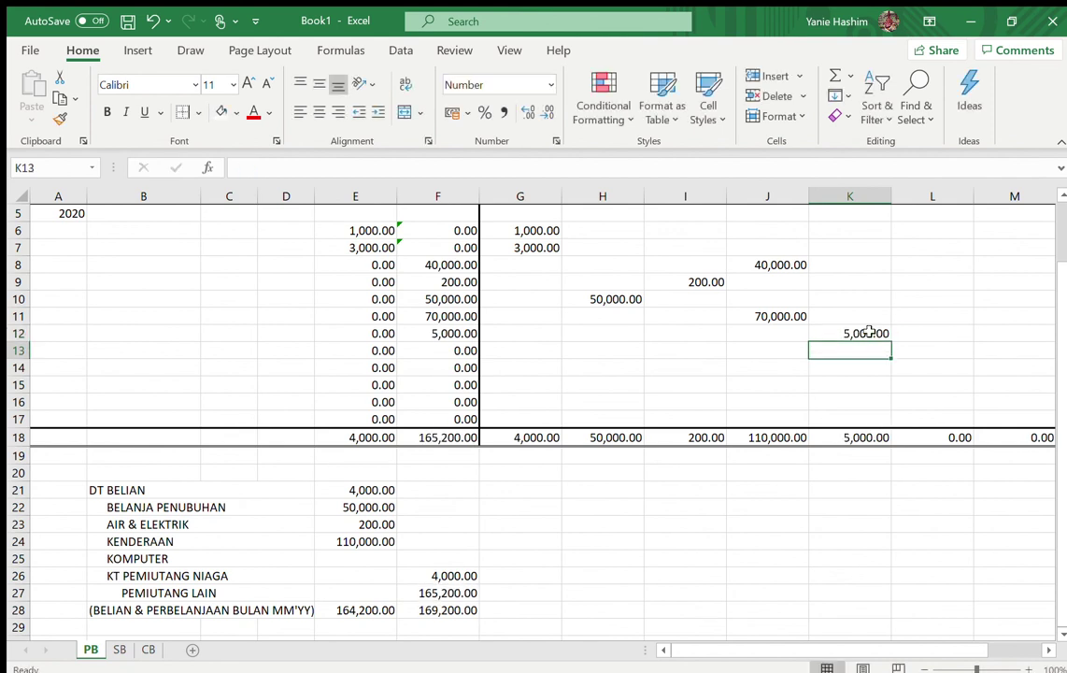
Link the KOMPUTER debit amount in E25 to the KUMPUTER column total with =K18
{"action": "left_click", "coordinate": [376, 561]}
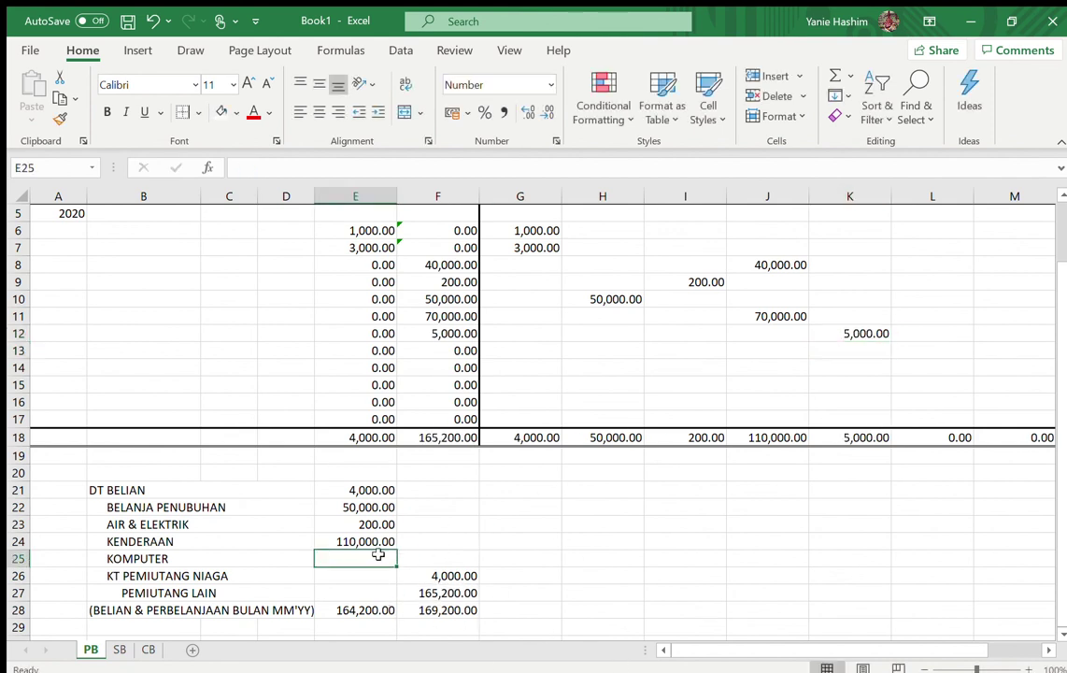
{"action": "type", "text": "="}
{"action": "left_click", "coordinate": [867, 437]}
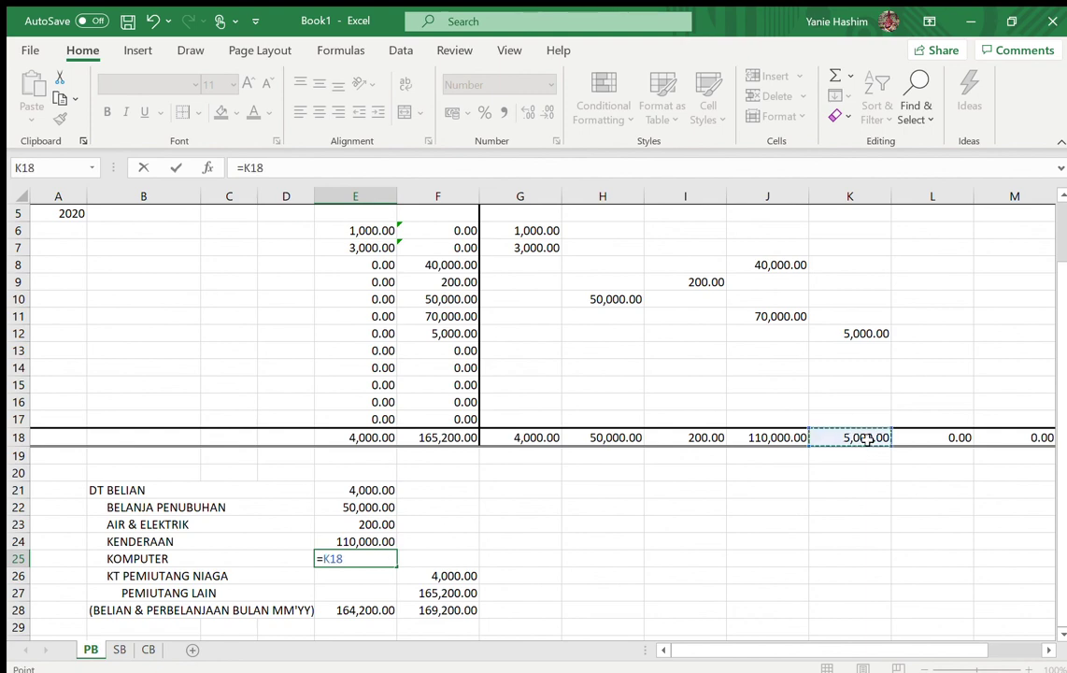
{"action": "key", "text": "Return"}
{"action": "left_click", "coordinate": [567, 591]}
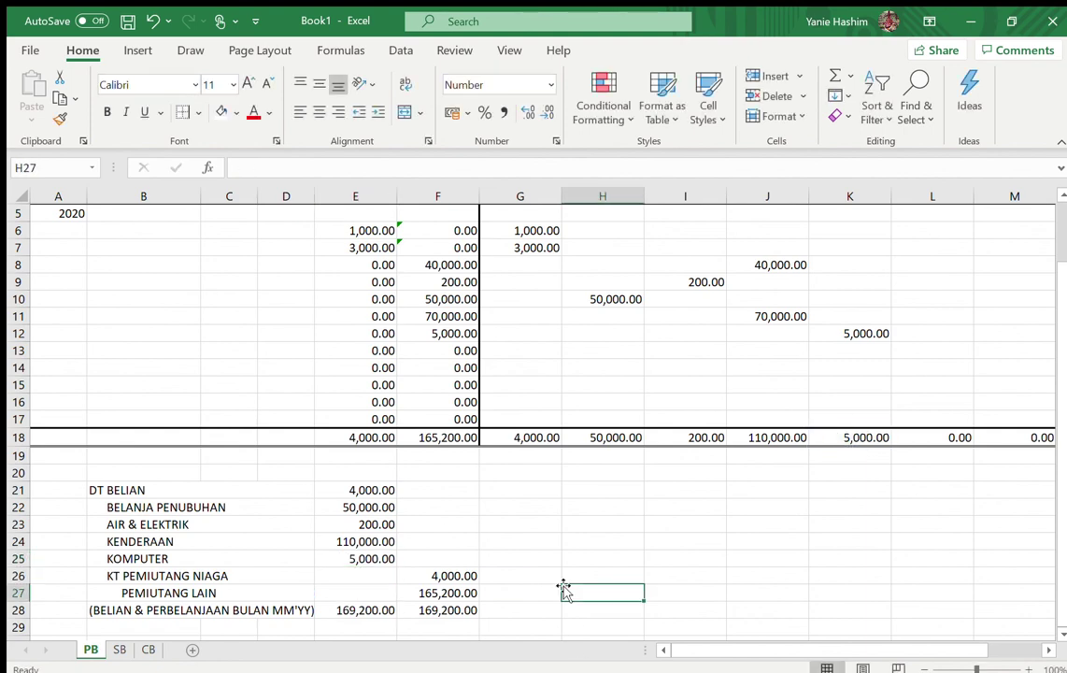
Review the purchases book and its posting summary on sheet PB, and look briefly at sheet SB
{"action": "scroll", "coordinate": [1042, 320], "scroll_direction": "up", "scroll_amount": 2}
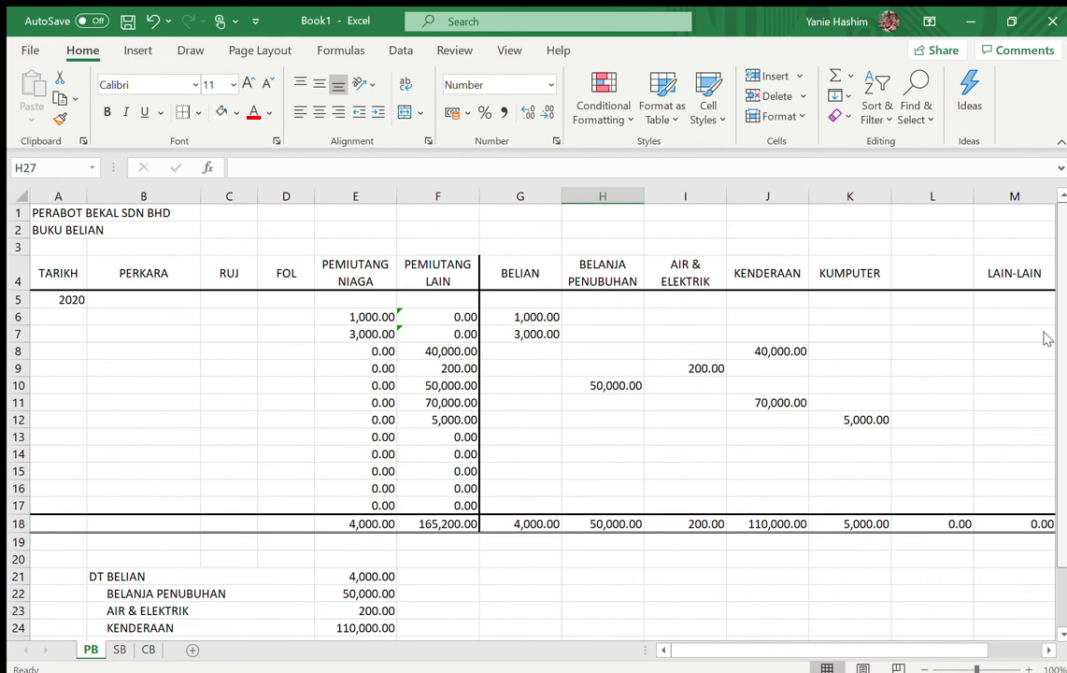
{"action": "scroll", "coordinate": [1042, 319], "scroll_direction": "down", "scroll_amount": 2}
{"action": "scroll", "coordinate": [1054, 517], "scroll_direction": "up", "scroll_amount": 2}
{"action": "scroll", "coordinate": [1064, 291], "scroll_direction": "down", "scroll_amount": 2}
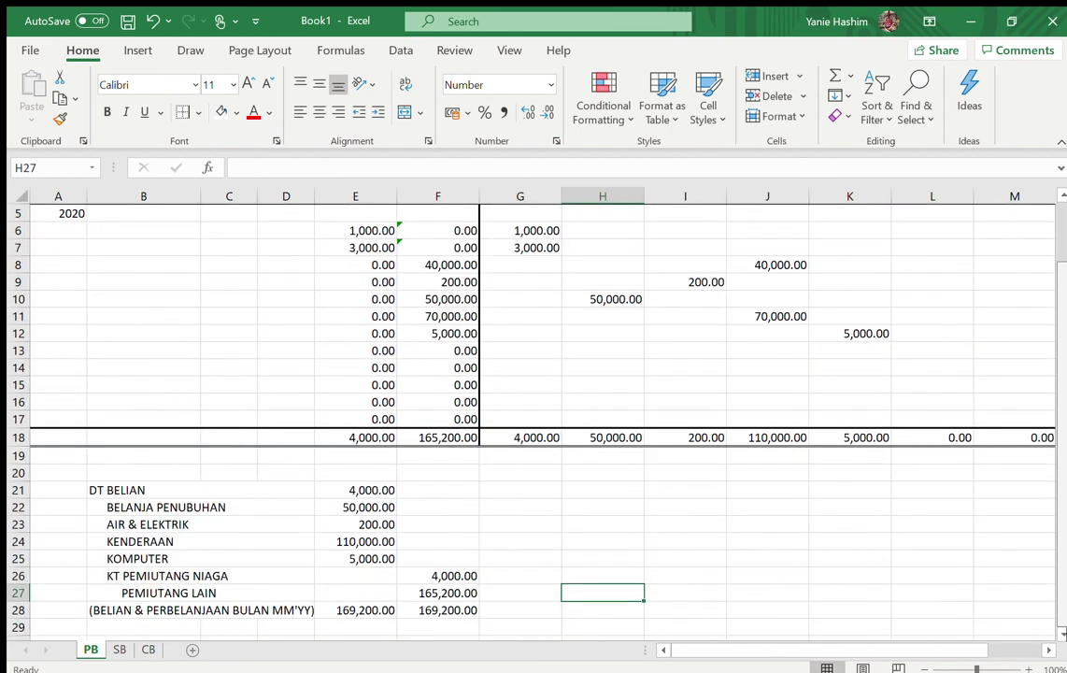
{"action": "left_click", "coordinate": [118, 649]}
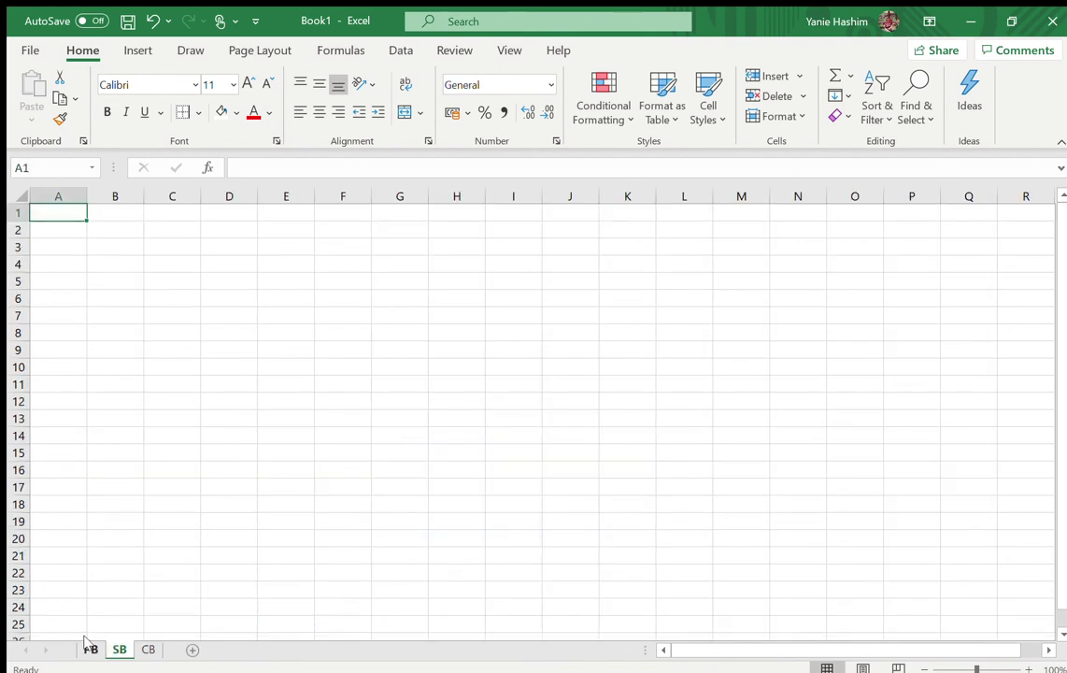
{"action": "left_click", "coordinate": [91, 649]}
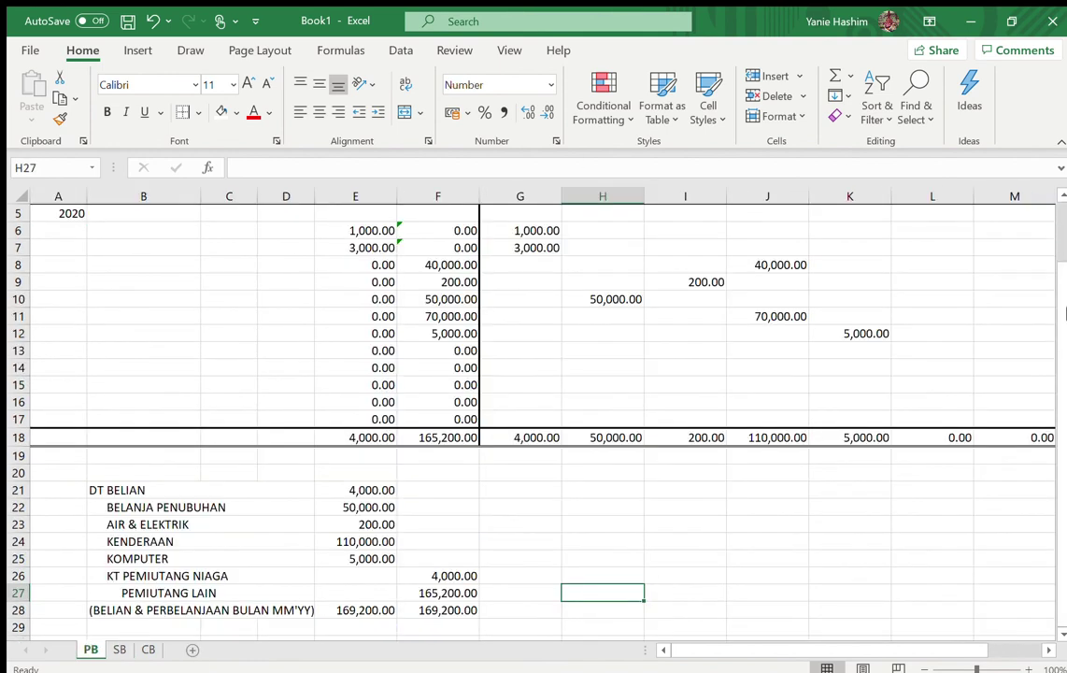
{"action": "scroll", "coordinate": [1045, 169], "scroll_direction": "up", "scroll_amount": 2}
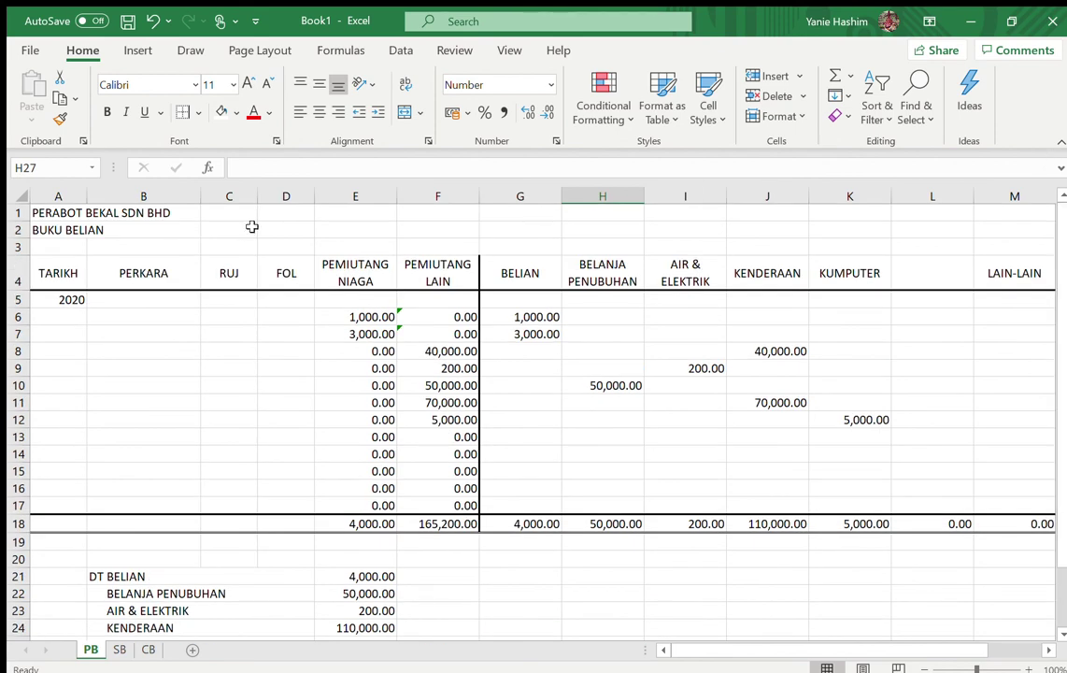